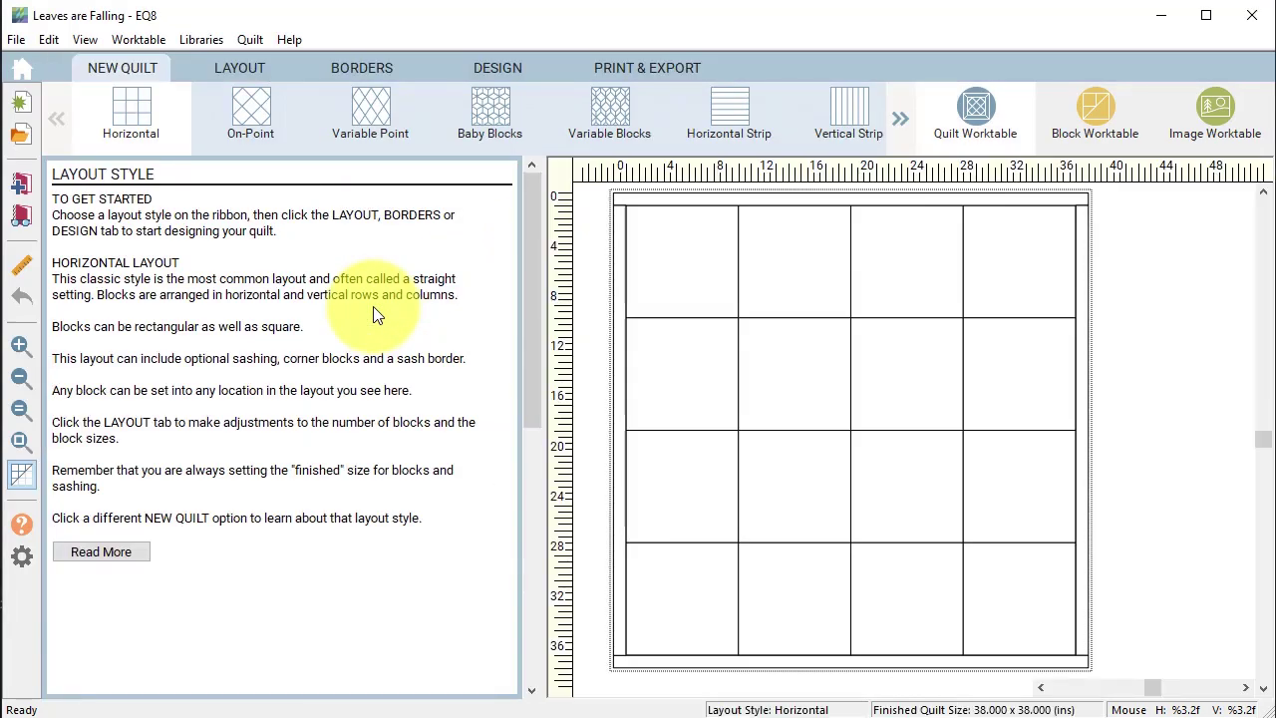
# Set the horizontal layout's number of blocks to 1 horizontal and 1 vertical.
pyautogui.click(246, 67)
pyautogui.doubleClick(205, 321)
pyautogui.click(208, 321)
pyautogui.click(209, 321)
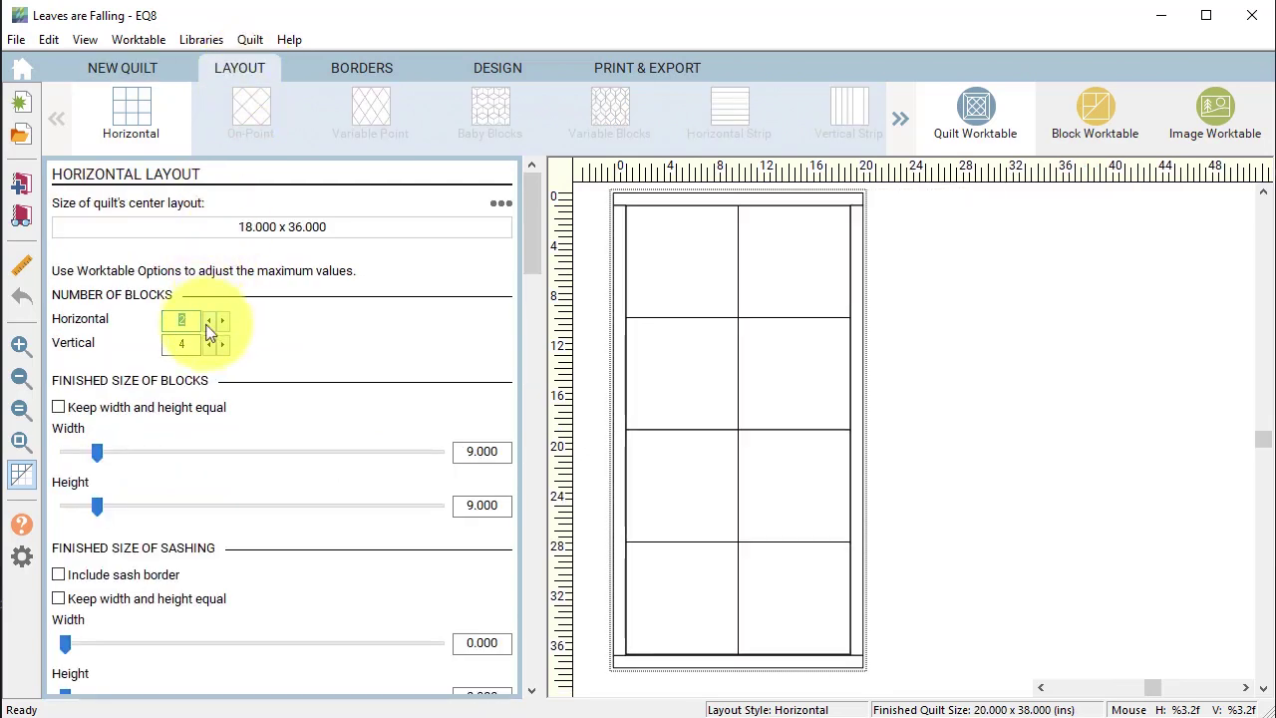
pyautogui.click(208, 321)
pyautogui.click(209, 344)
pyautogui.click(209, 344)
pyautogui.click(209, 343)
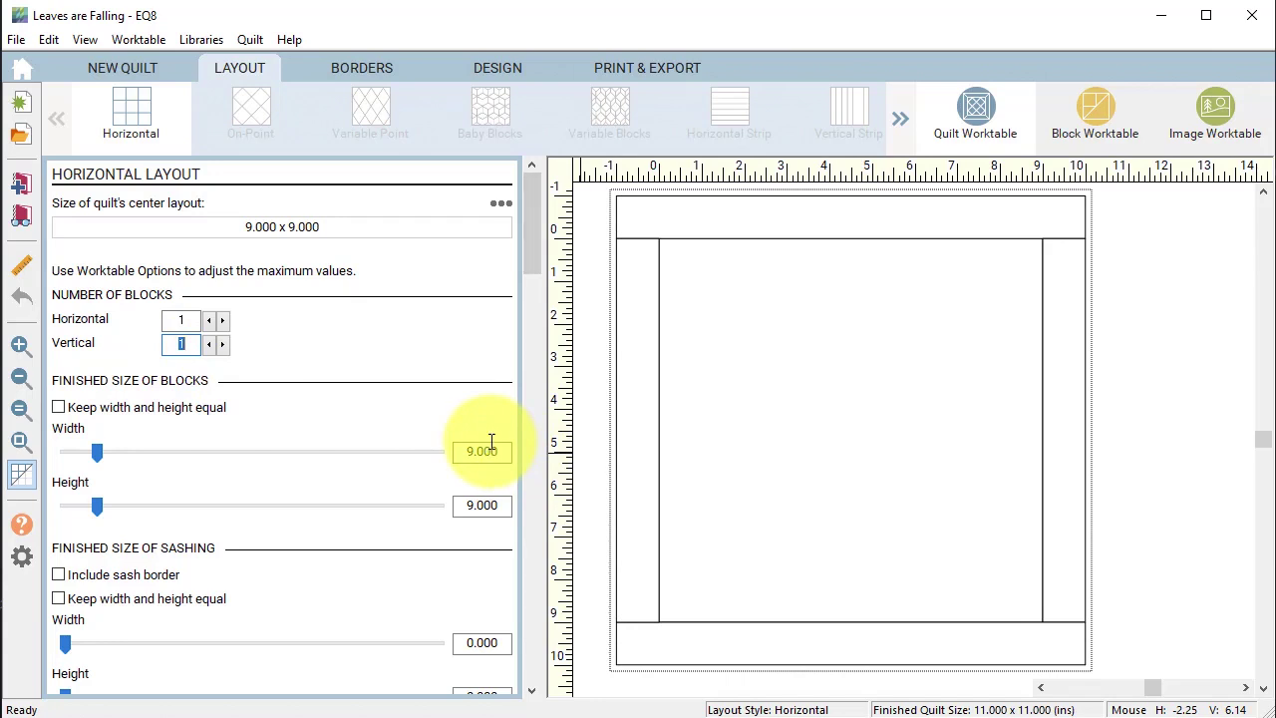
# Set the finished block size to 9 inches wide by 7 inches high and delete the quilt's border.
pyautogui.doubleClick(461, 454)
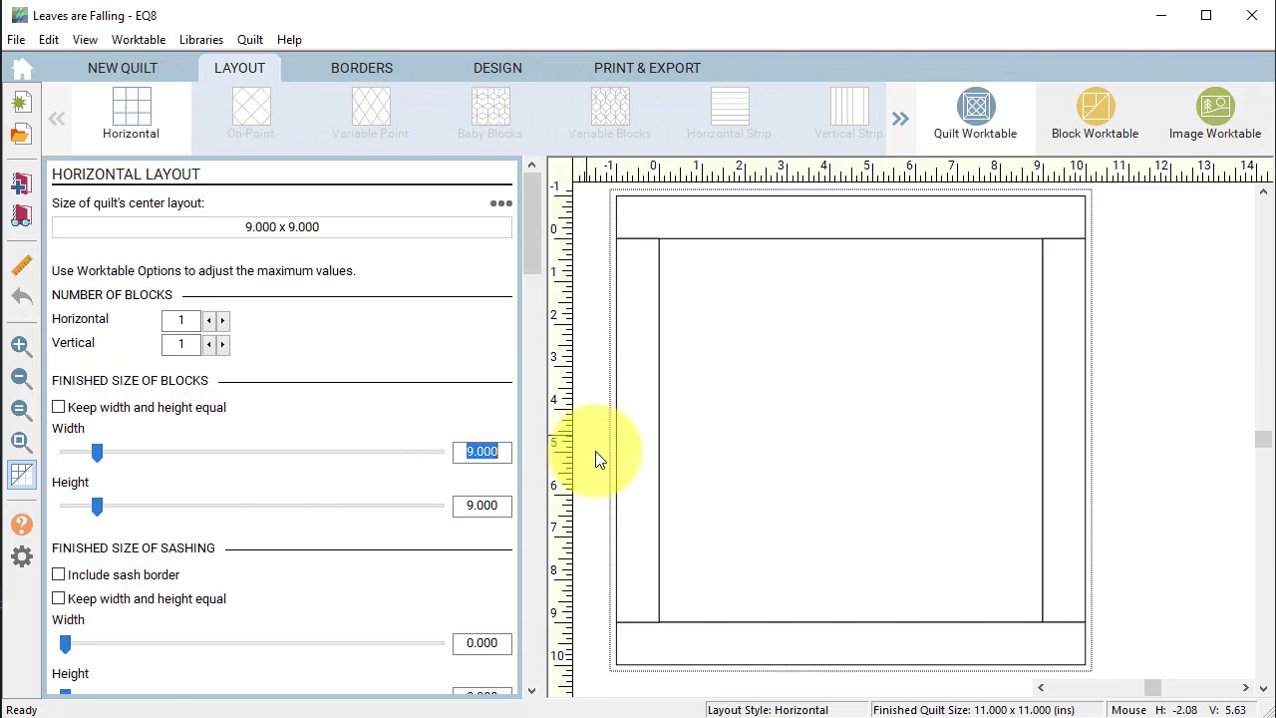
pyautogui.write('9')
pyautogui.press('Tab')
pyautogui.write('7')
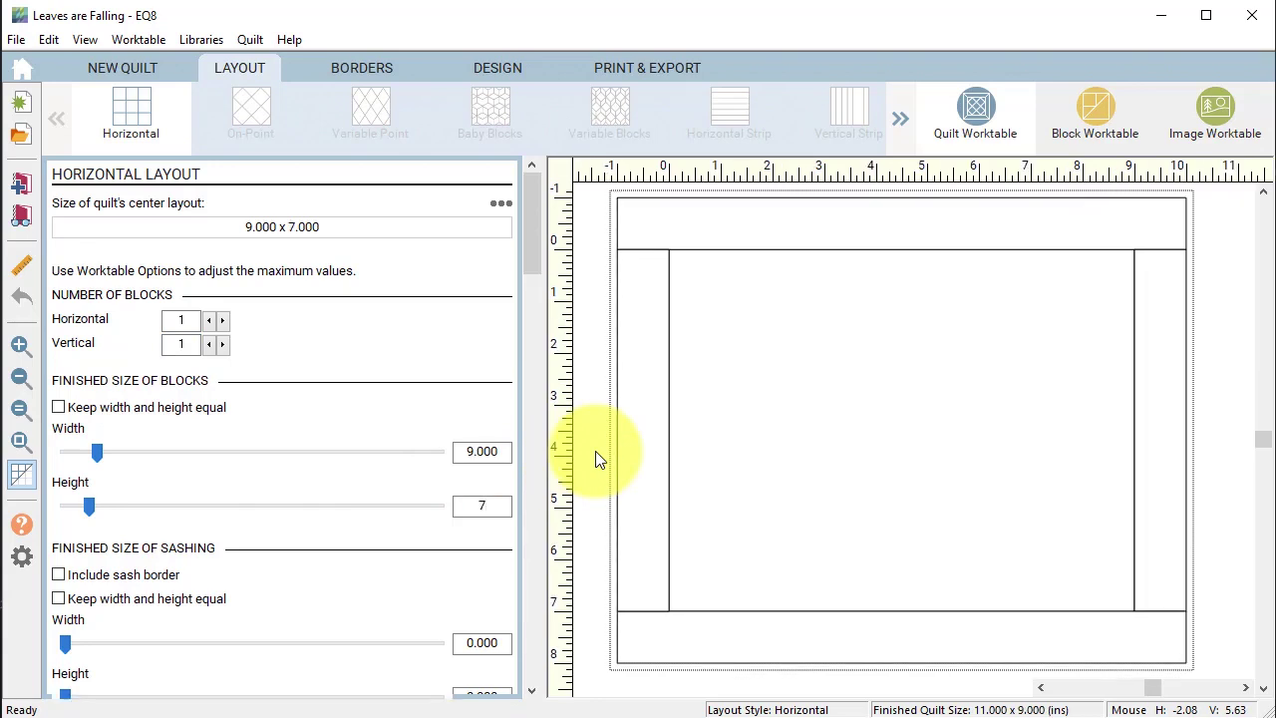
pyautogui.click(363, 65)
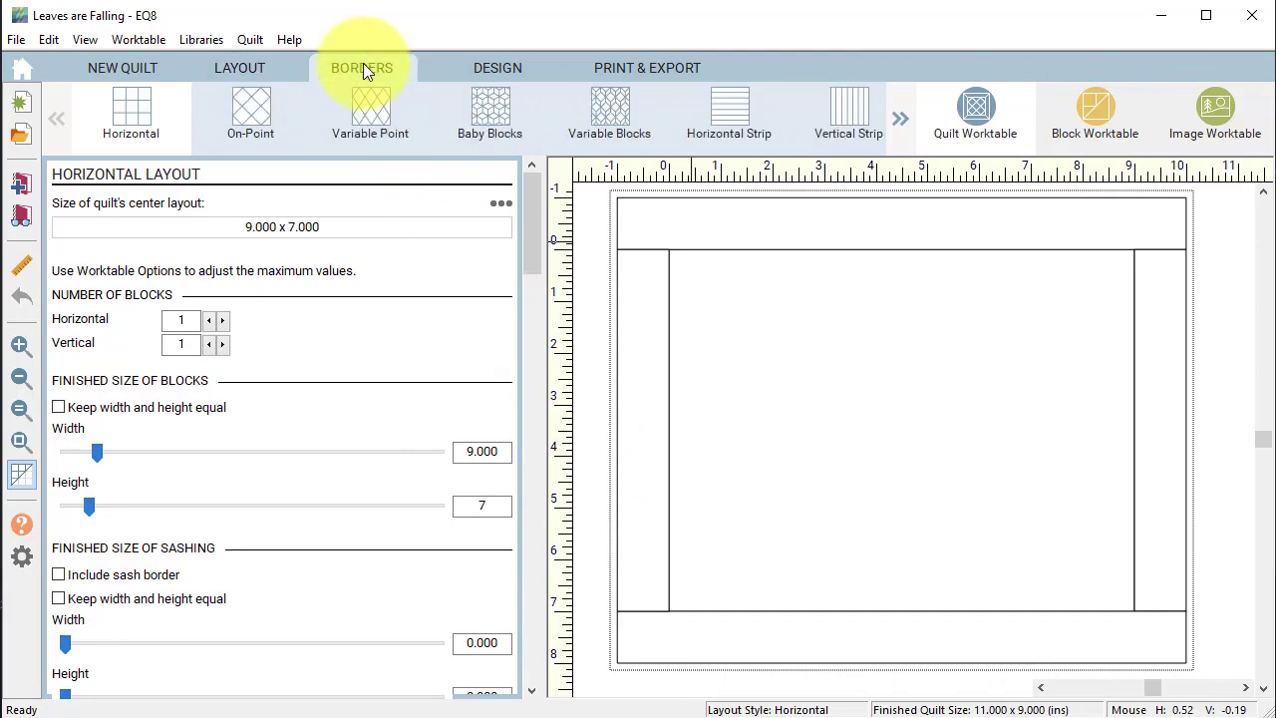
pyautogui.click(275, 272)
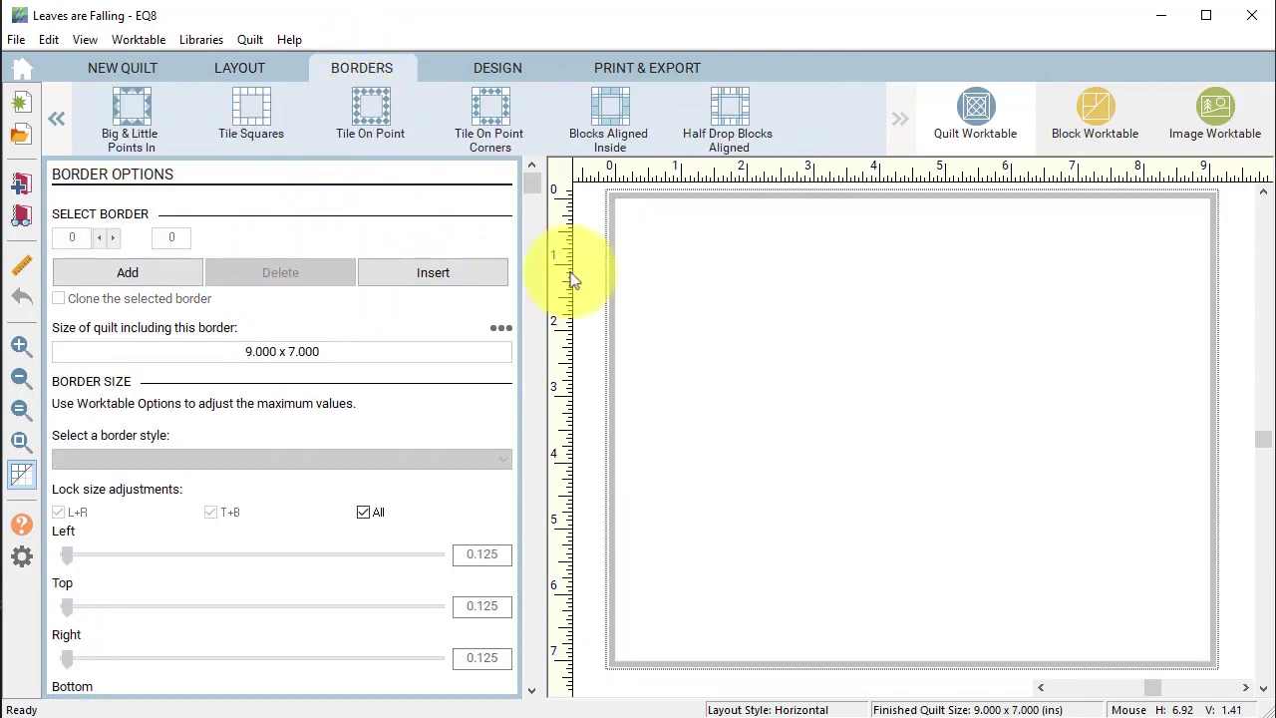
# Paint the empty quilt block on Layer 1 solid white.
pyautogui.click(510, 70)
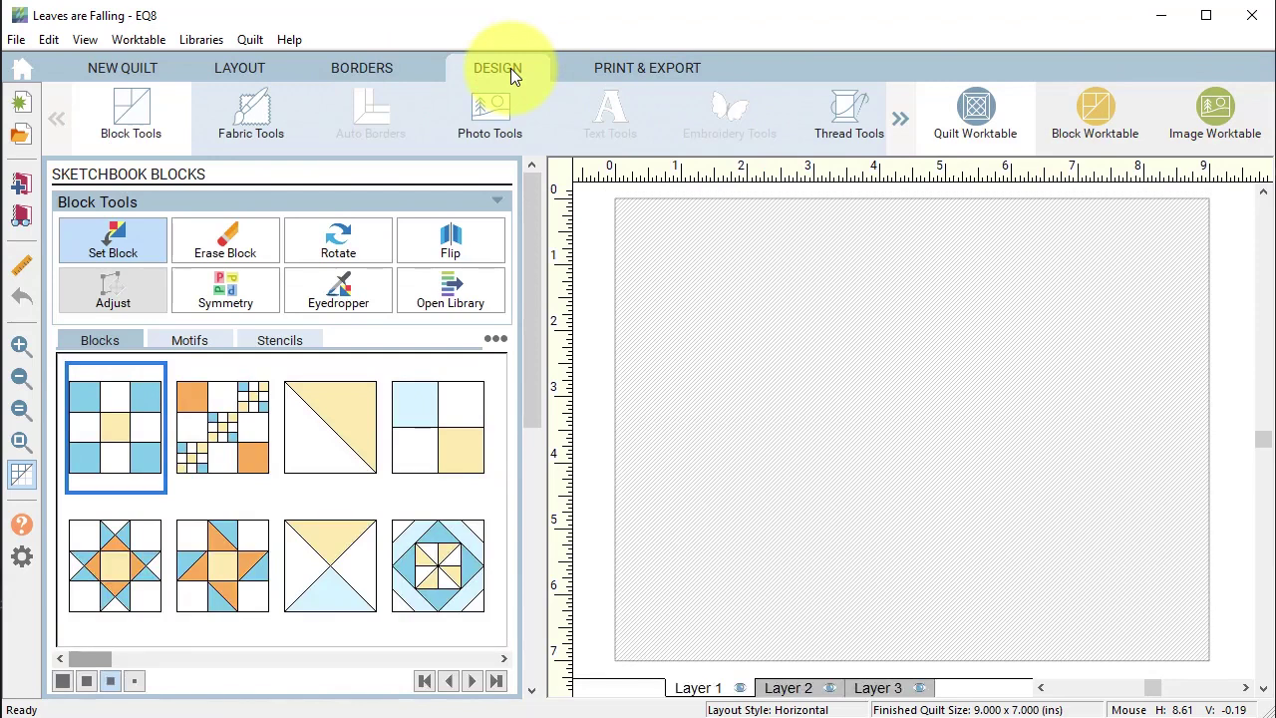
pyautogui.click(253, 126)
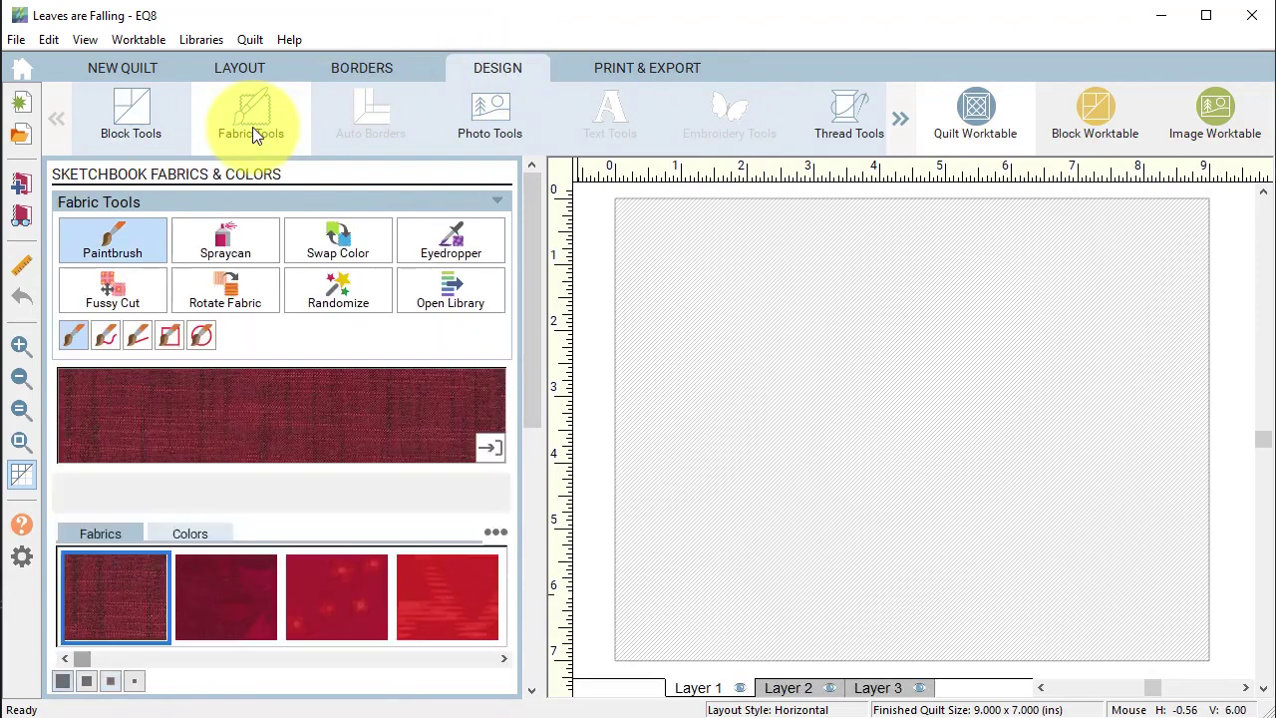
pyautogui.click(193, 536)
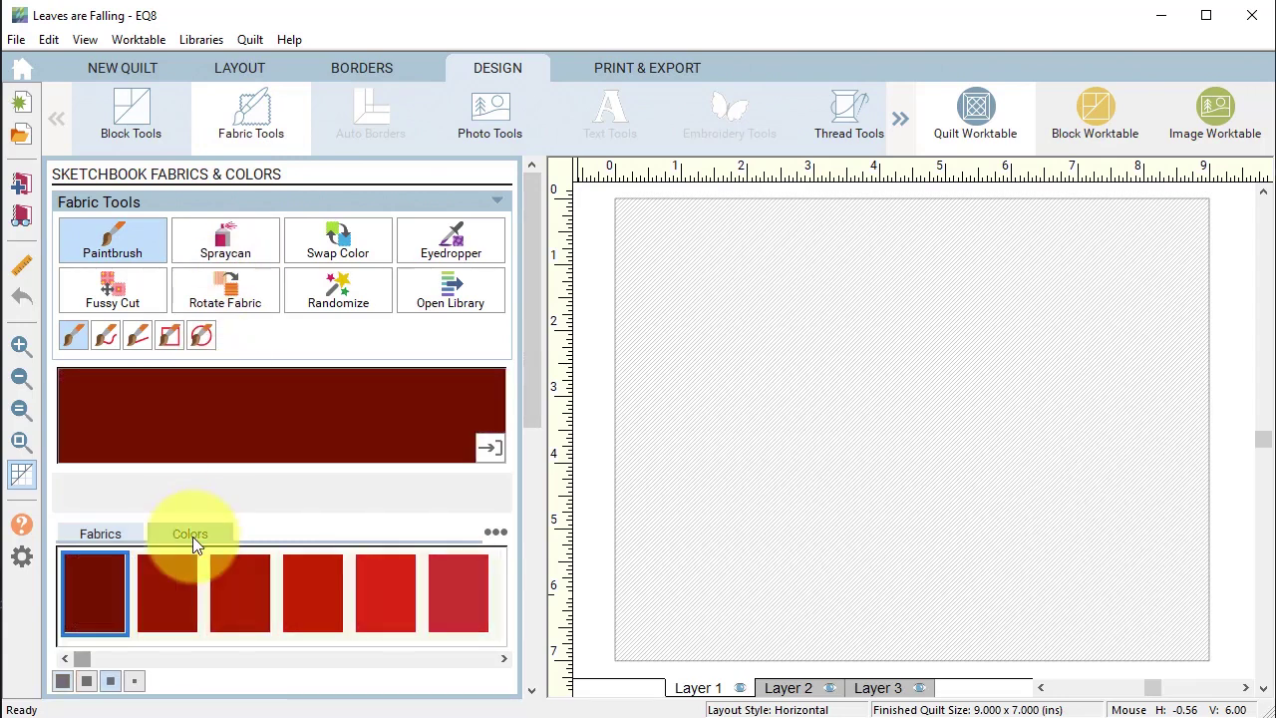
pyautogui.moveTo(84, 658); pyautogui.dragTo(491, 661)
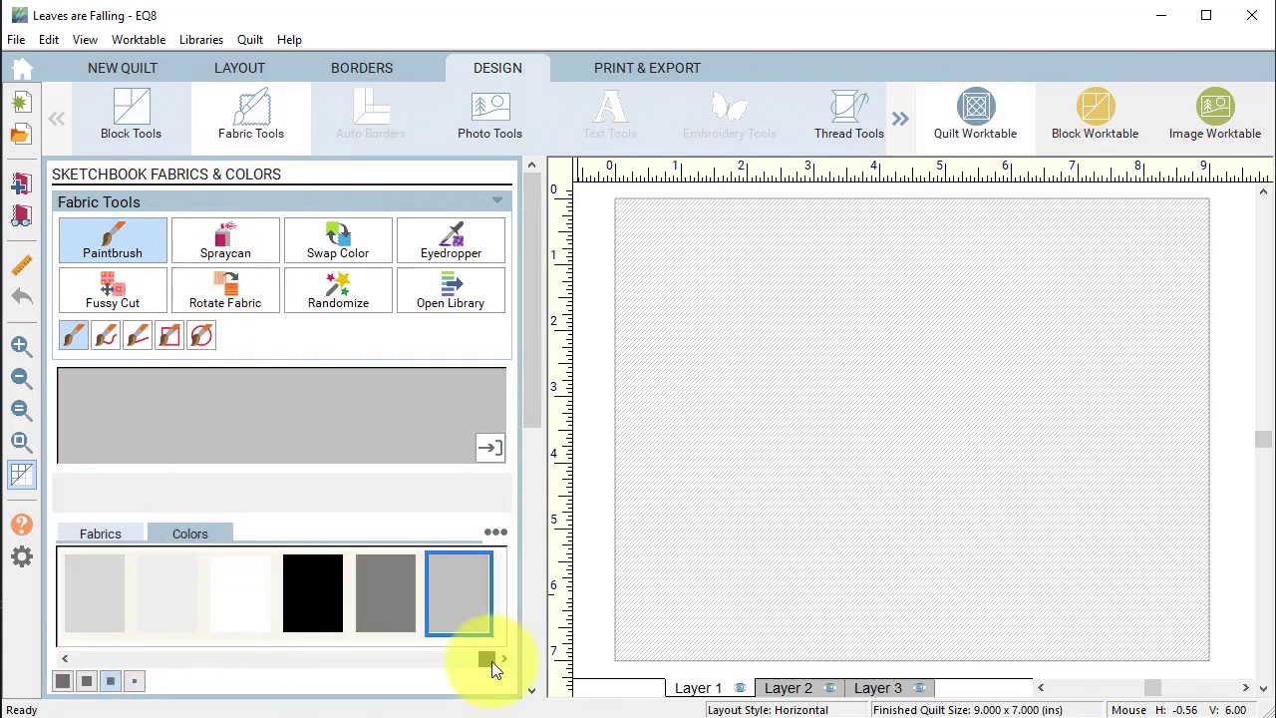
pyautogui.click(244, 595)
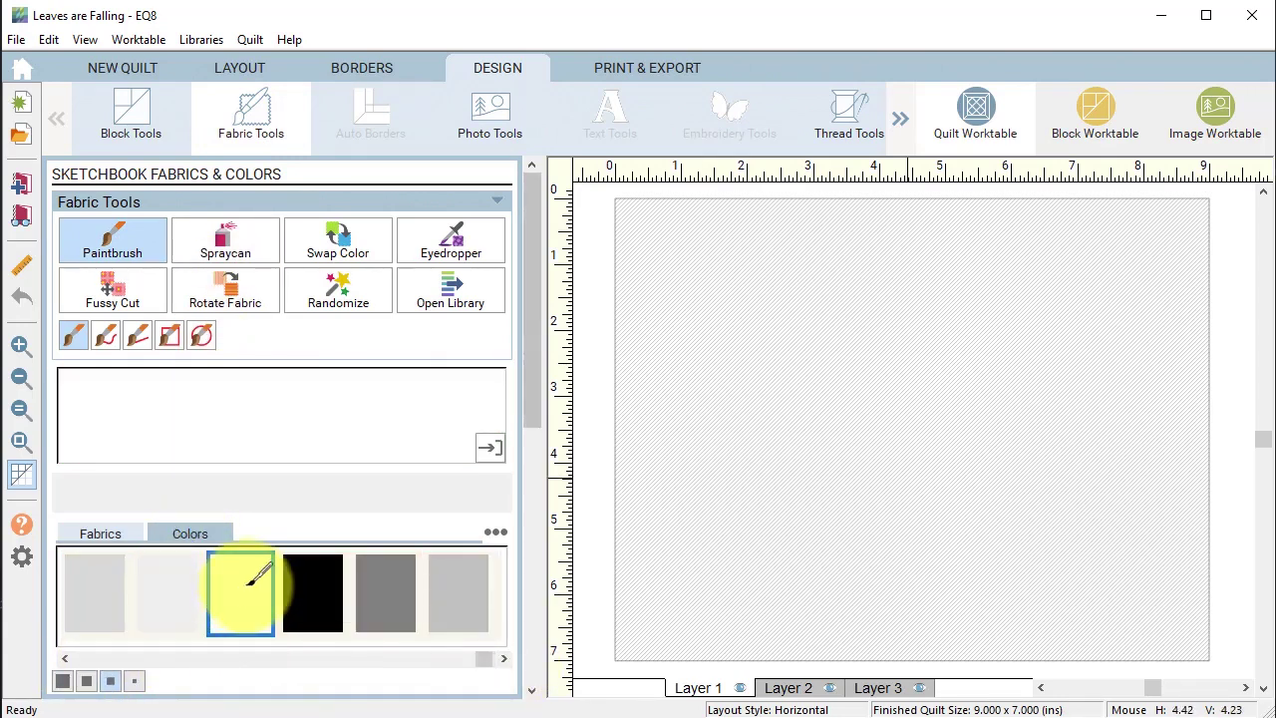
pyautogui.click(890, 387)
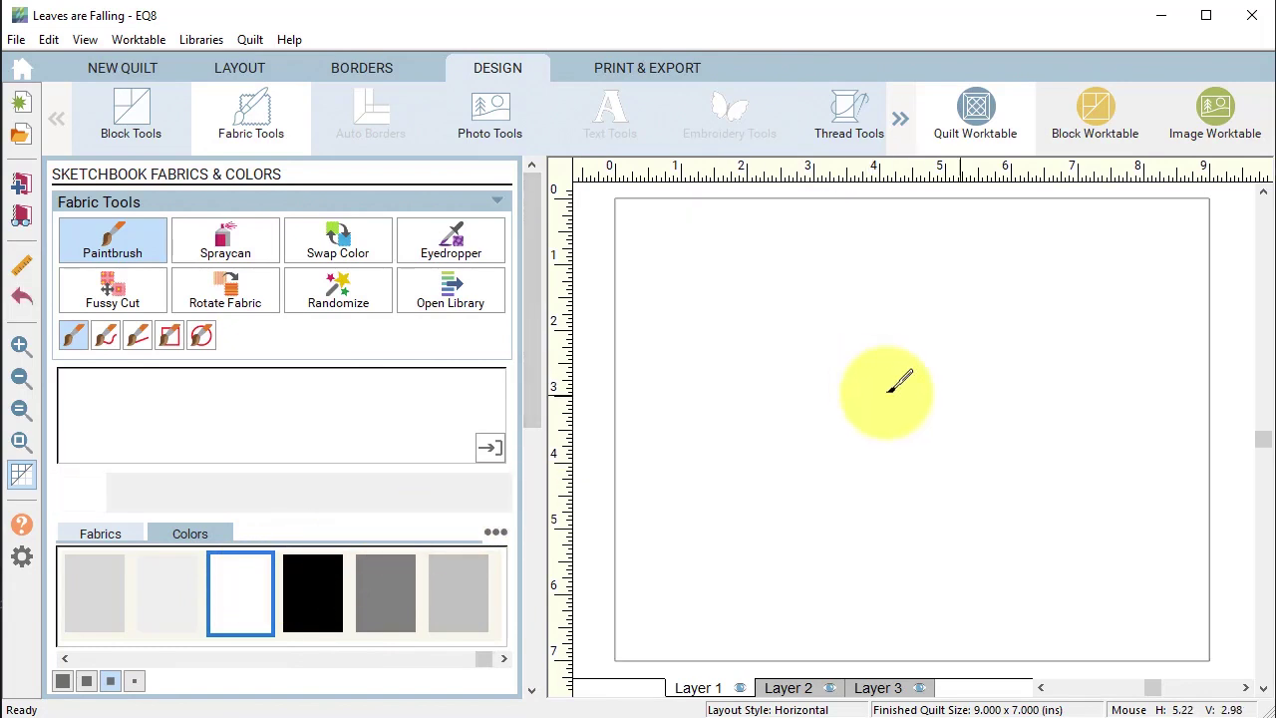
# Switch to Layer 2 and display the Leaves category of 06 Motifs in the block library.
pyautogui.click(797, 695)
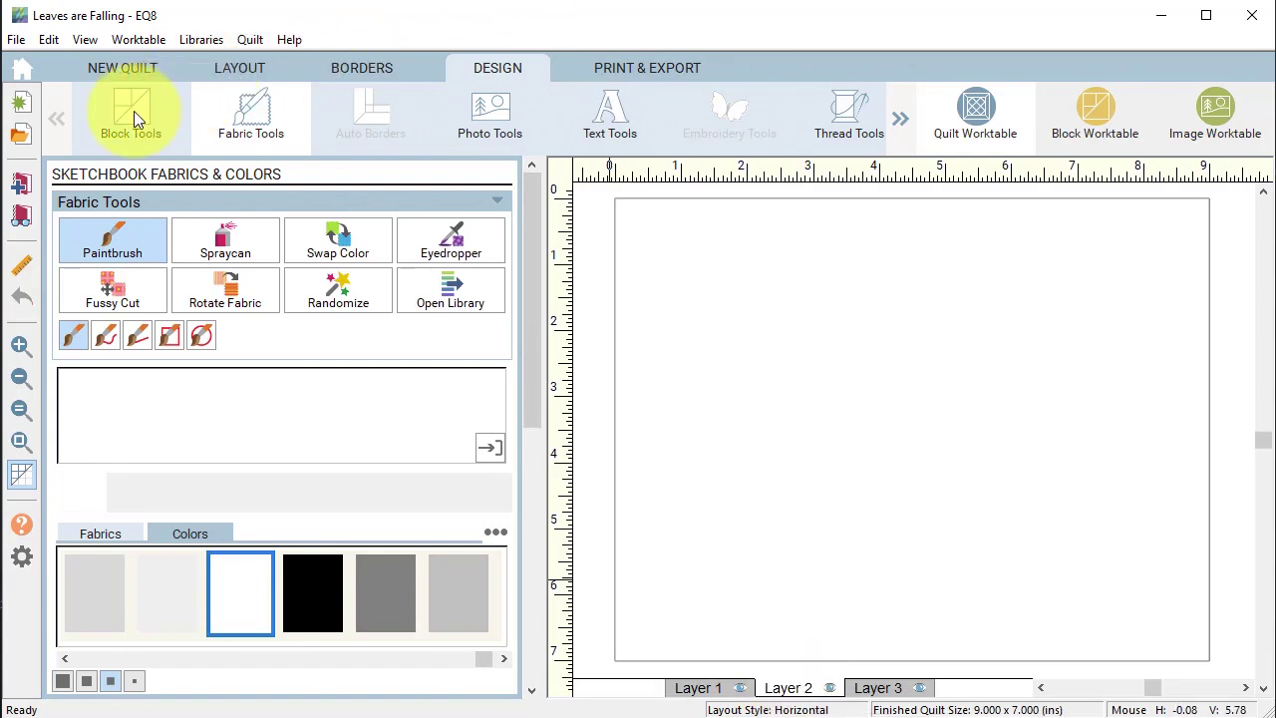
pyautogui.click(137, 118)
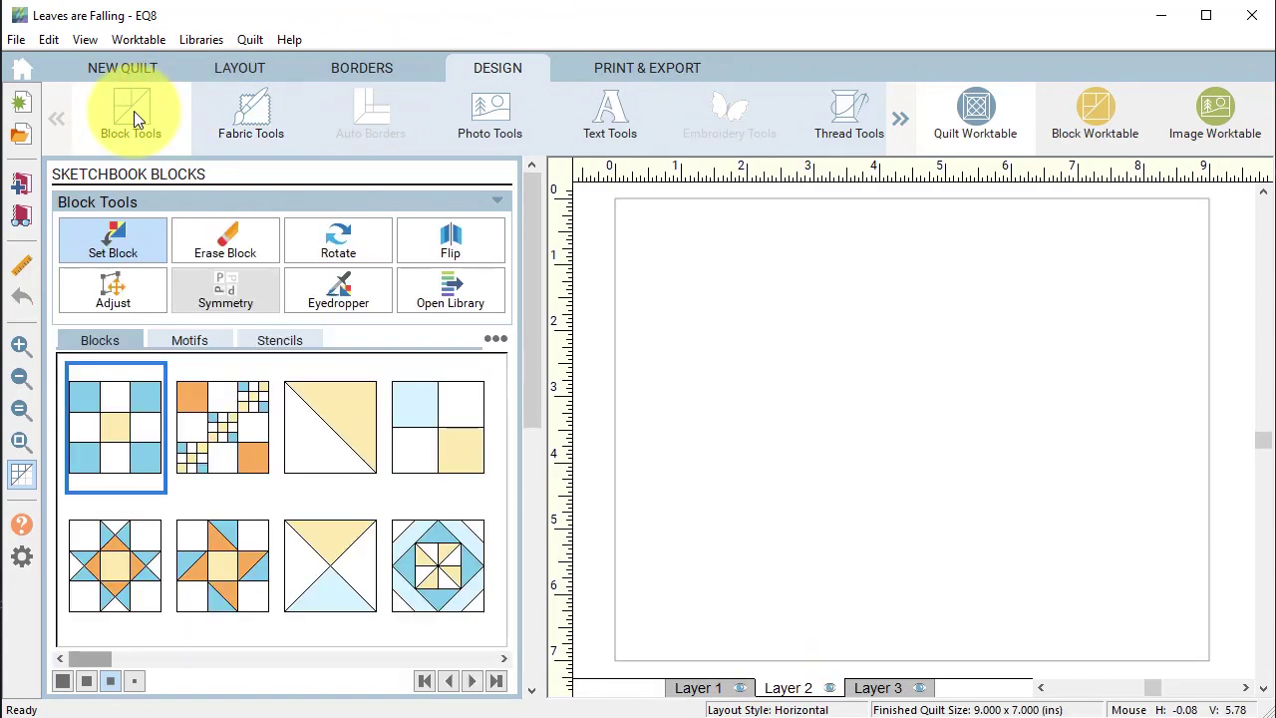
pyautogui.click(452, 296)
pyautogui.click(286, 308)
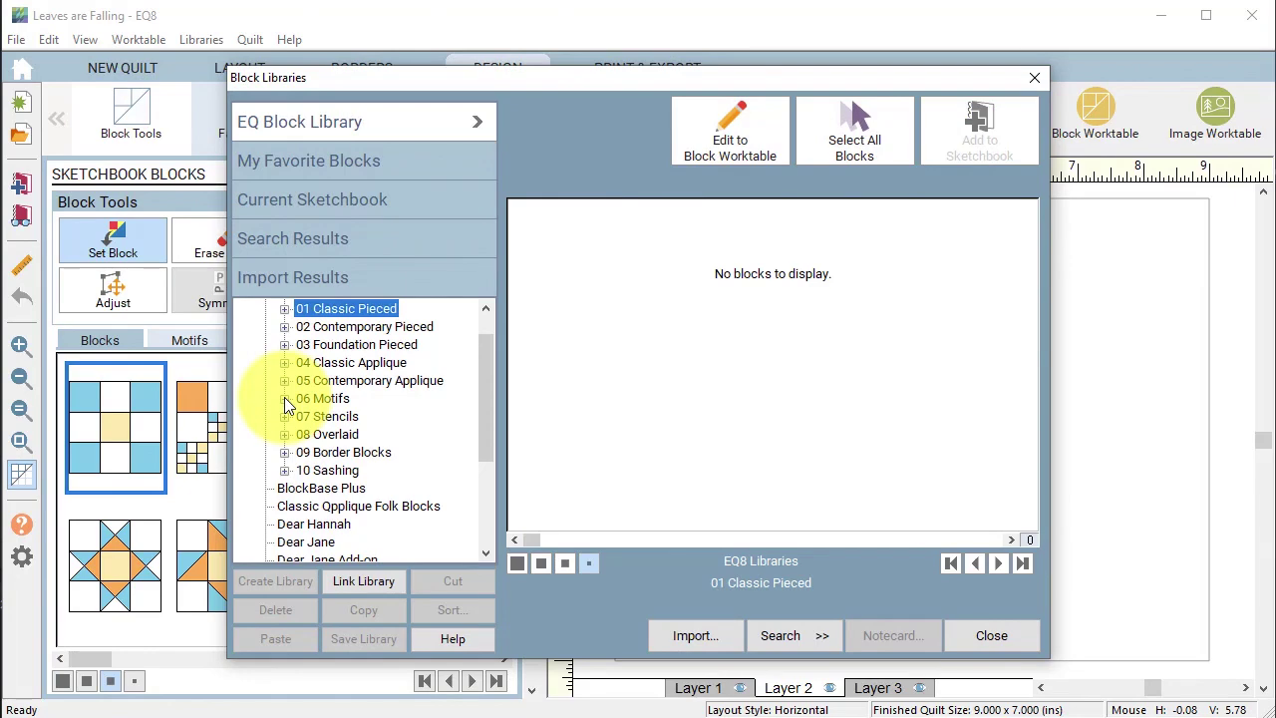
pyautogui.click(285, 399)
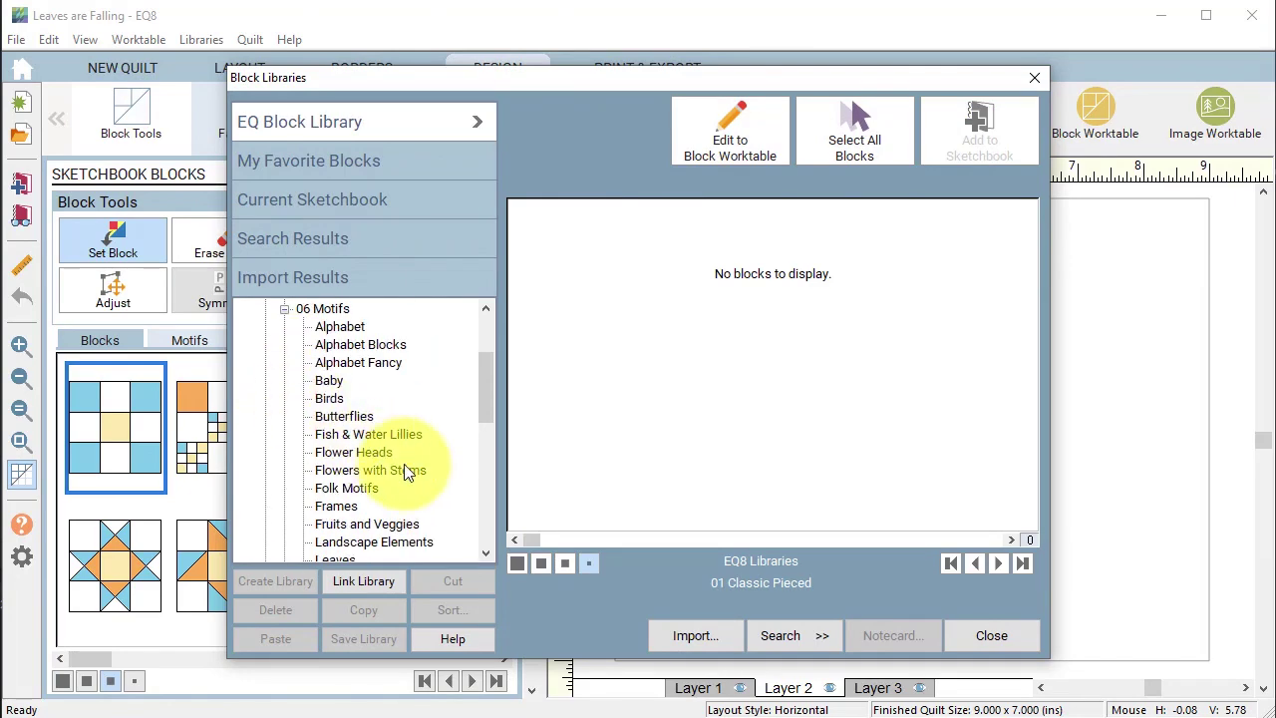
pyautogui.scroll(-1, 404, 471)
pyautogui.click(335, 505)
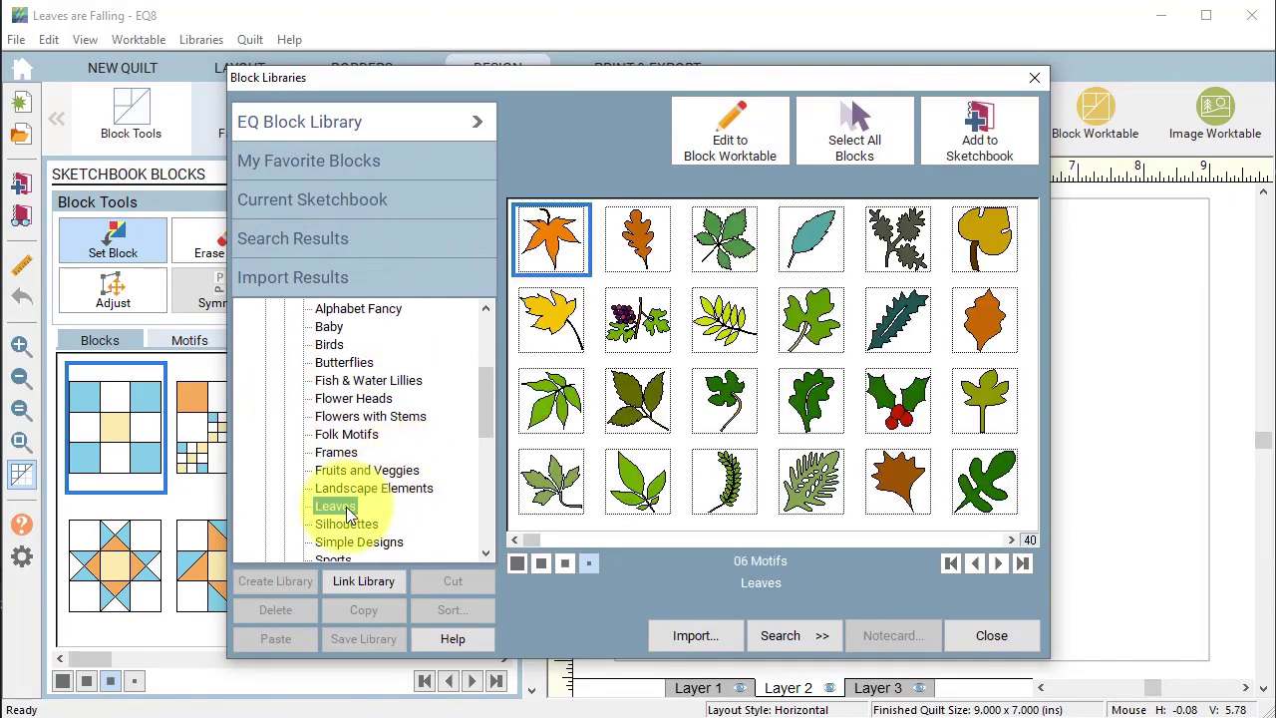
# Add the Sweet Gum, Shagbark Hickory and White Oak leaf motifs to the sketchbook and close the library.
pyautogui.click(547, 261)
pyautogui.click(979, 130)
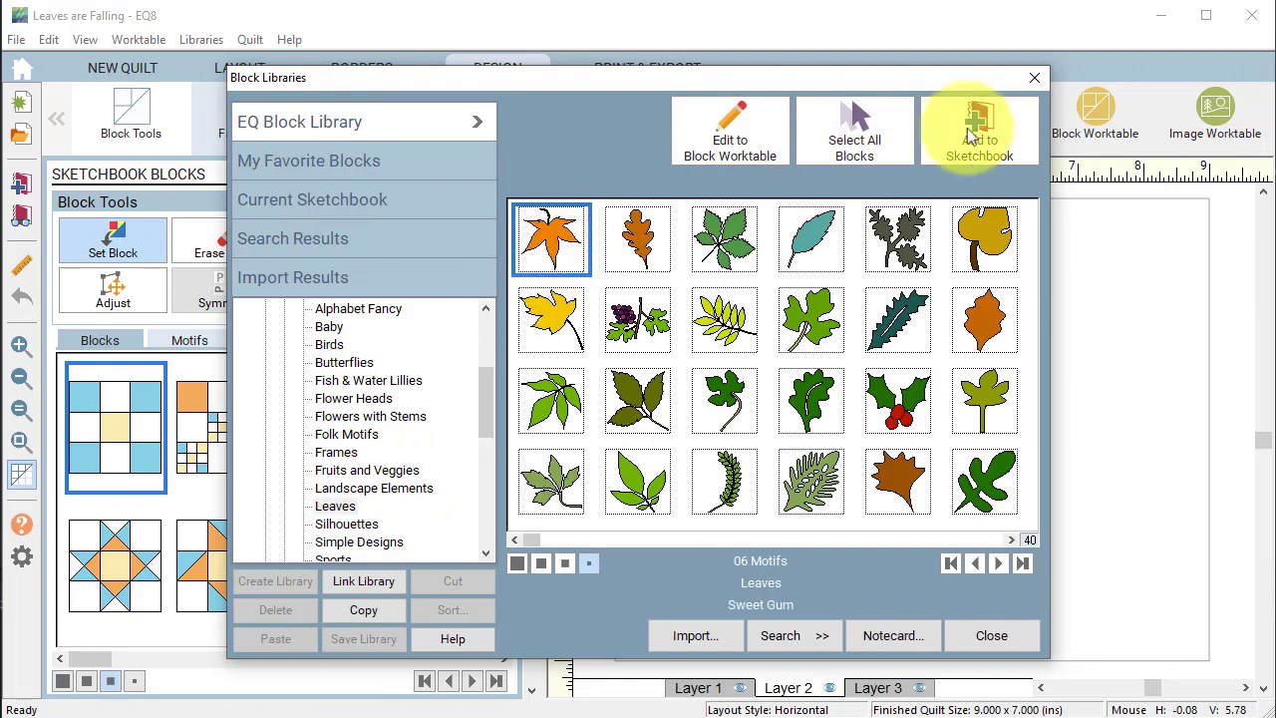
pyautogui.click(551, 319)
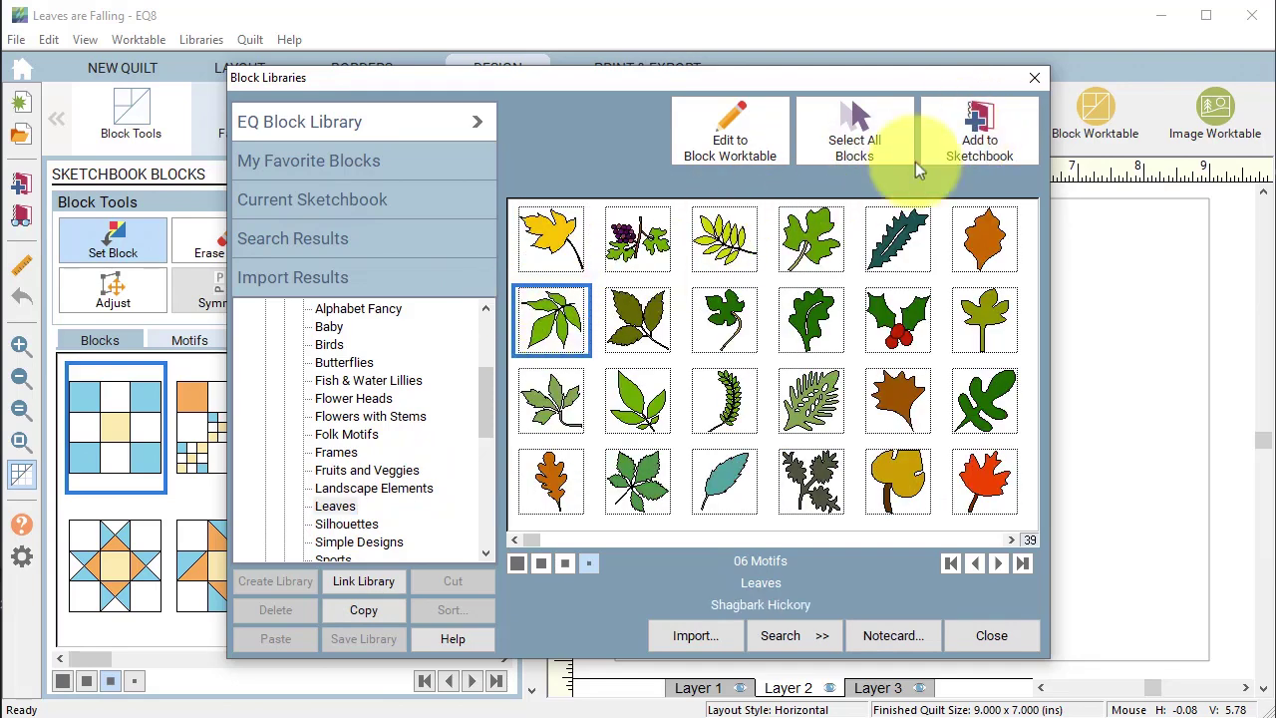
pyautogui.click(981, 136)
pyautogui.click(551, 398)
pyautogui.click(982, 130)
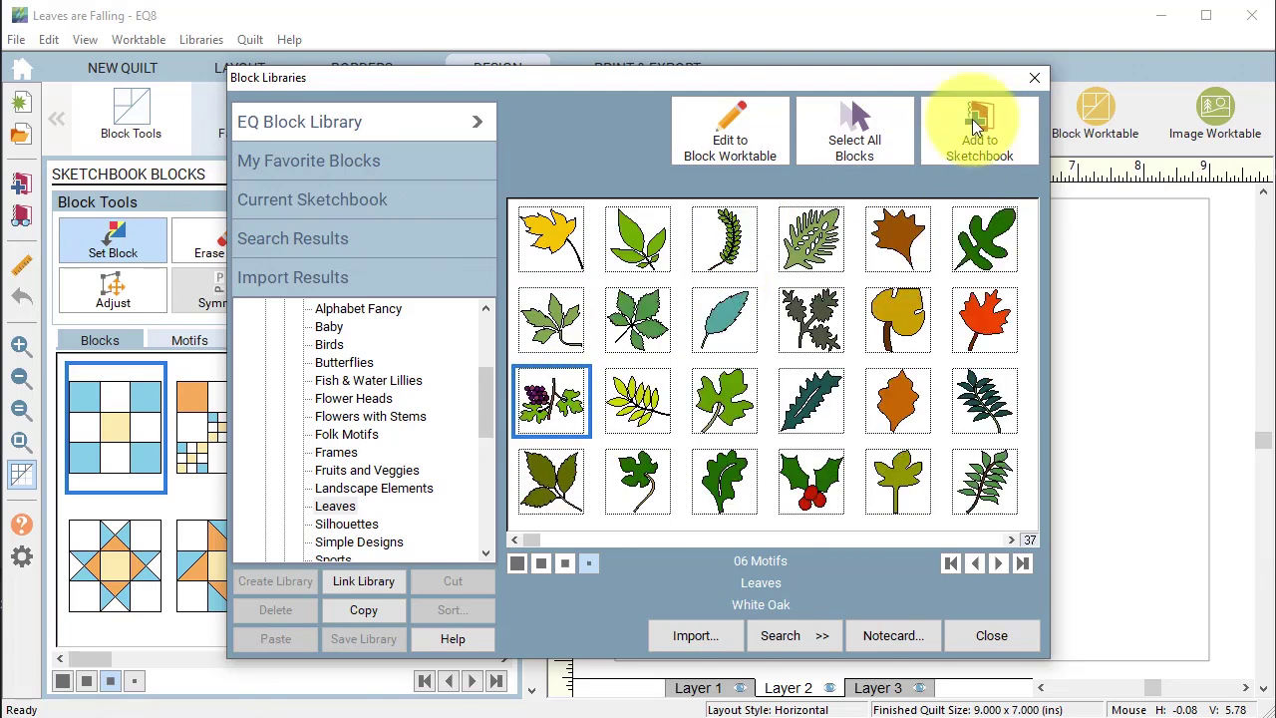
pyautogui.click(992, 636)
# Place the Sweet Gum, White Oak and Shagbark Hickory motifs from the sketchbook on Layer 2 of the quilt.
pyautogui.click(189, 340)
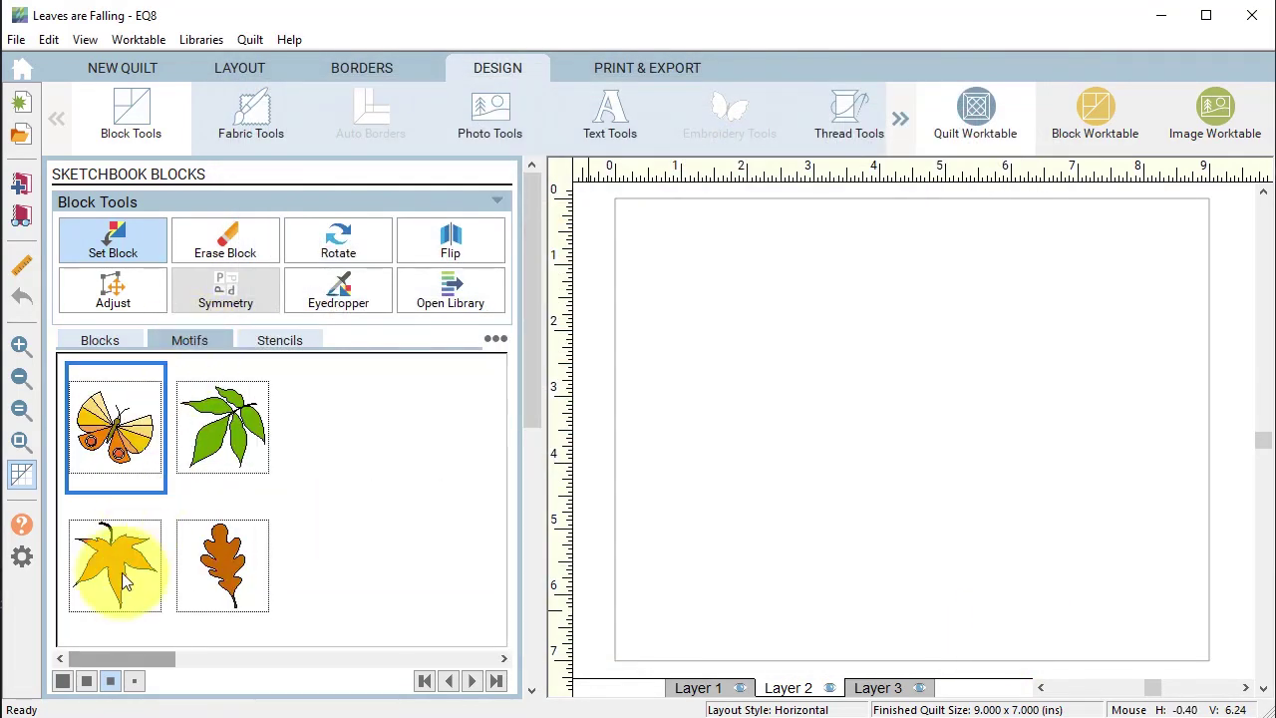
pyautogui.moveTo(125, 584)
pyautogui.mouseDown()
pyautogui.moveTo(661, 507)
pyautogui.moveTo(606, 427)
pyautogui.mouseUp()
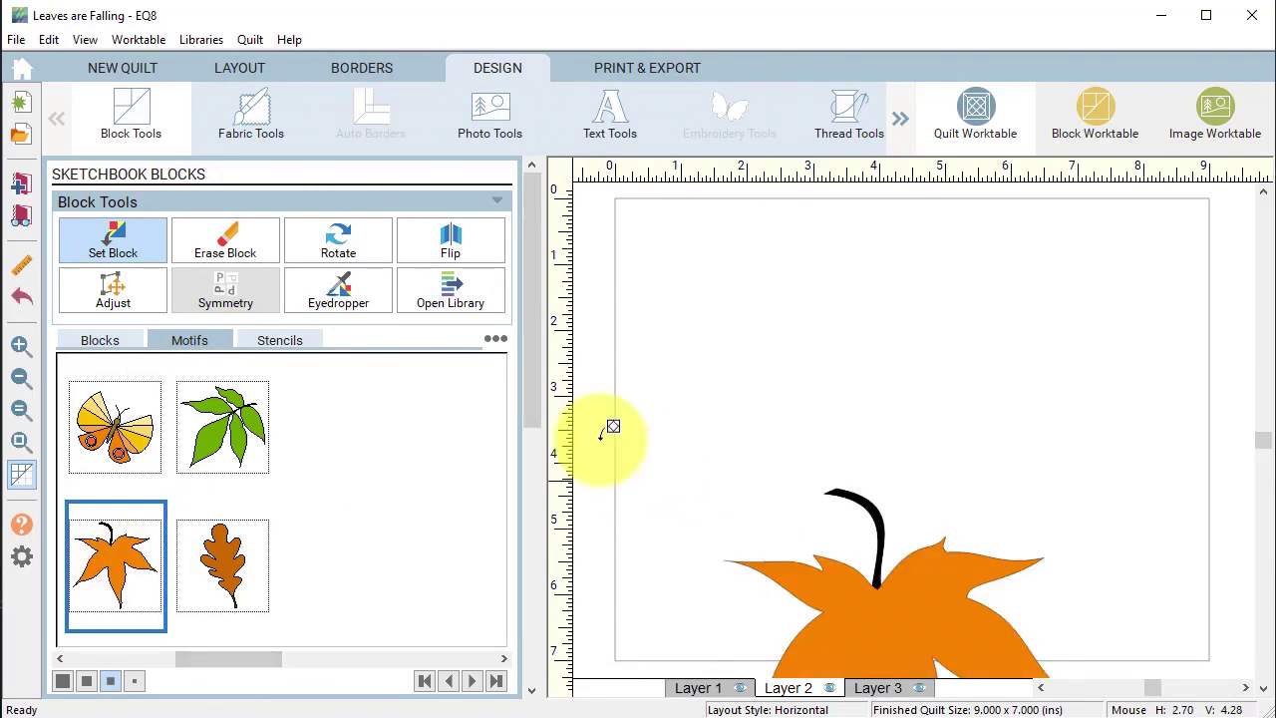
pyautogui.click(125, 256)
pyautogui.moveTo(261, 561); pyautogui.dragTo(1059, 535)
pyautogui.moveTo(239, 401); pyautogui.dragTo(1077, 474)
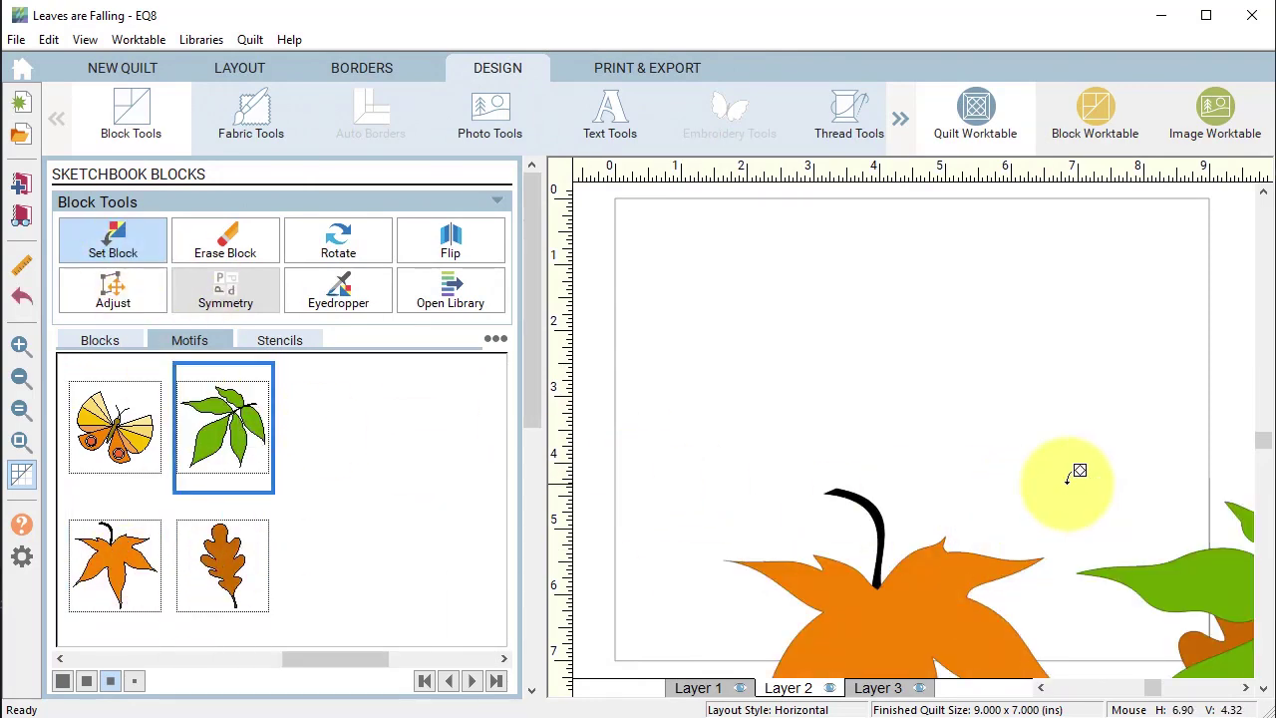
# Scale the orange Sweet Gum leaf proportionally to 4.000 inches, position it in the quilt's lower-left area and rotate it to -39 degrees.
pyautogui.click(114, 293)
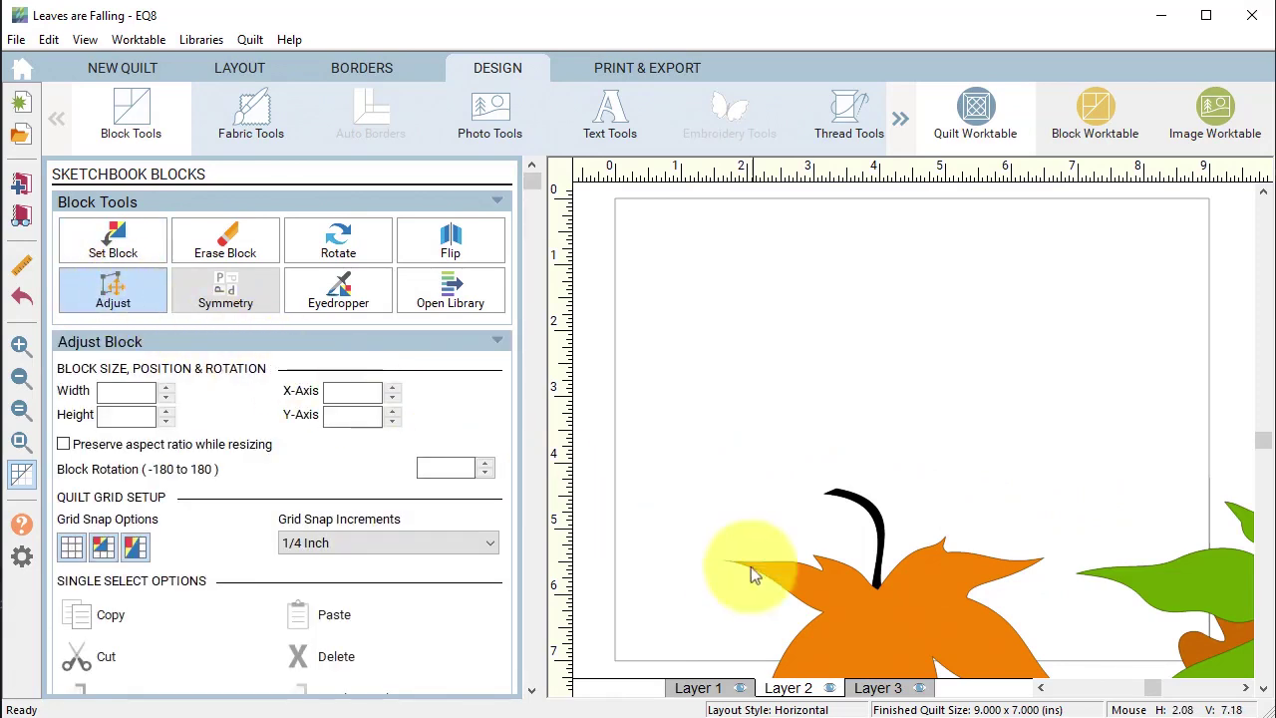
pyautogui.moveTo(890, 627); pyautogui.dragTo(802, 401)
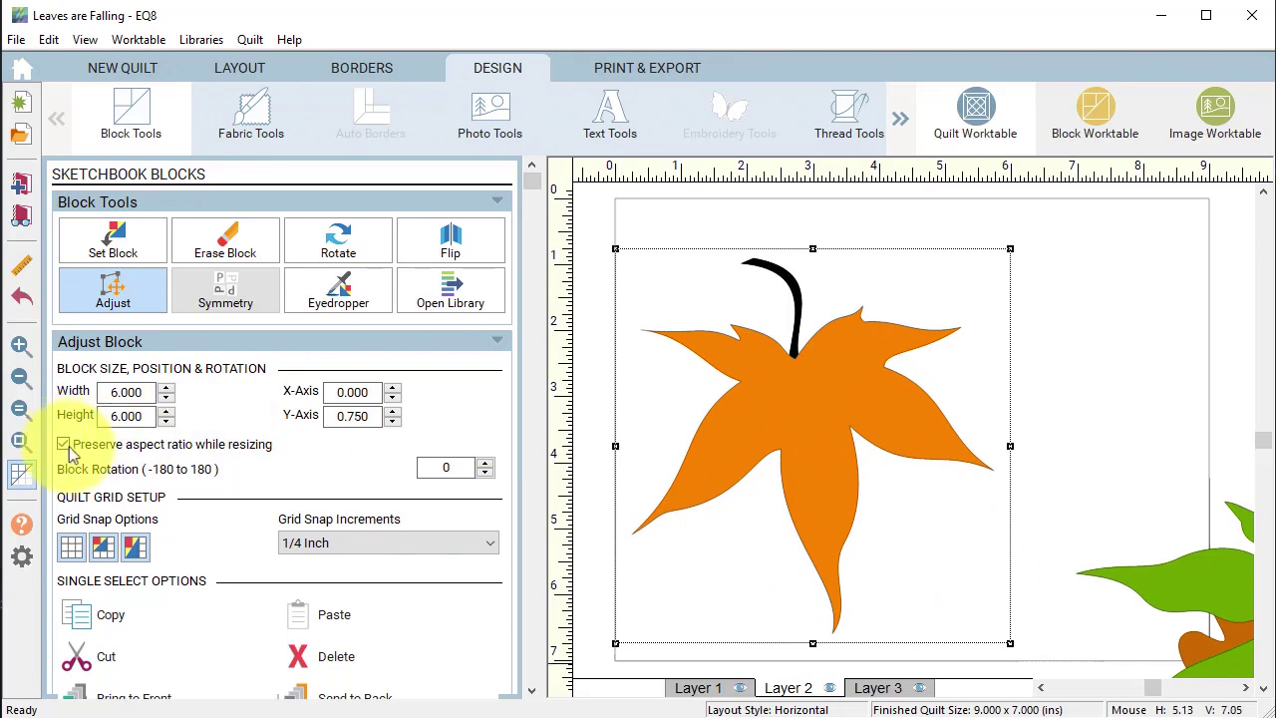
pyautogui.moveTo(1010, 643); pyautogui.dragTo(857, 451)
pyautogui.moveTo(744, 383); pyautogui.dragTo(760, 531)
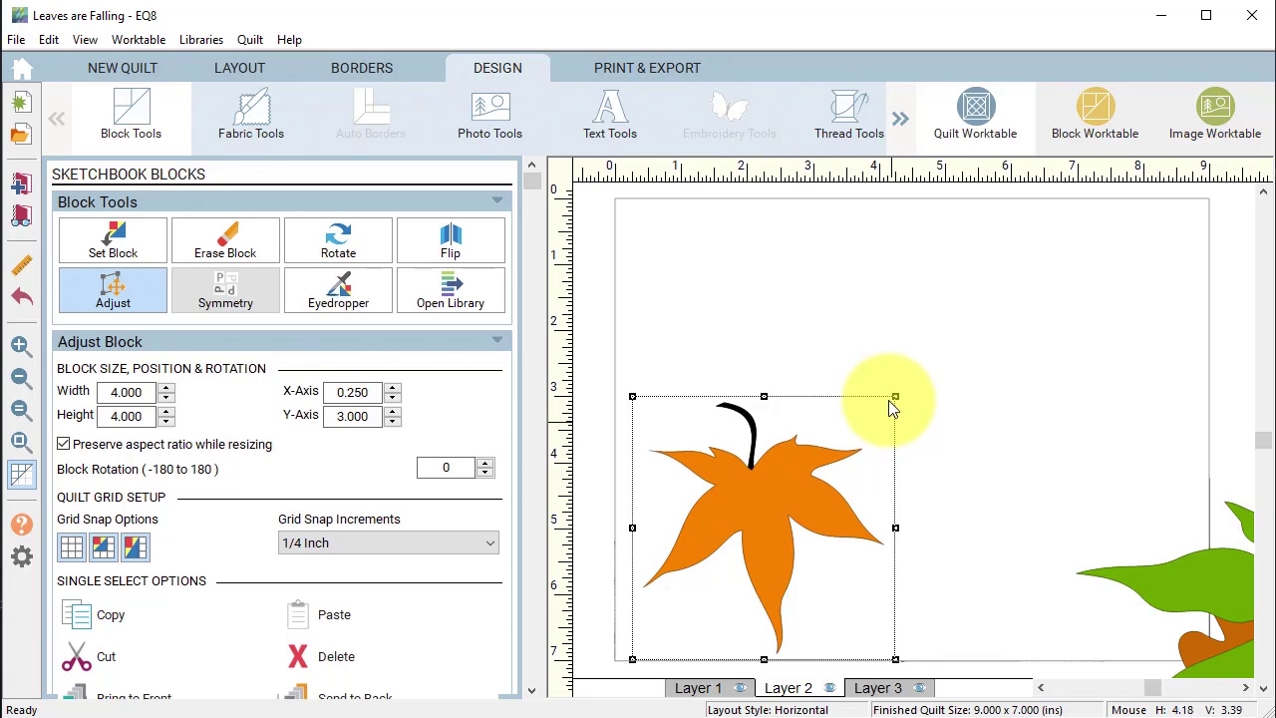
pyautogui.moveTo(895, 397); pyautogui.dragTo(780, 372)
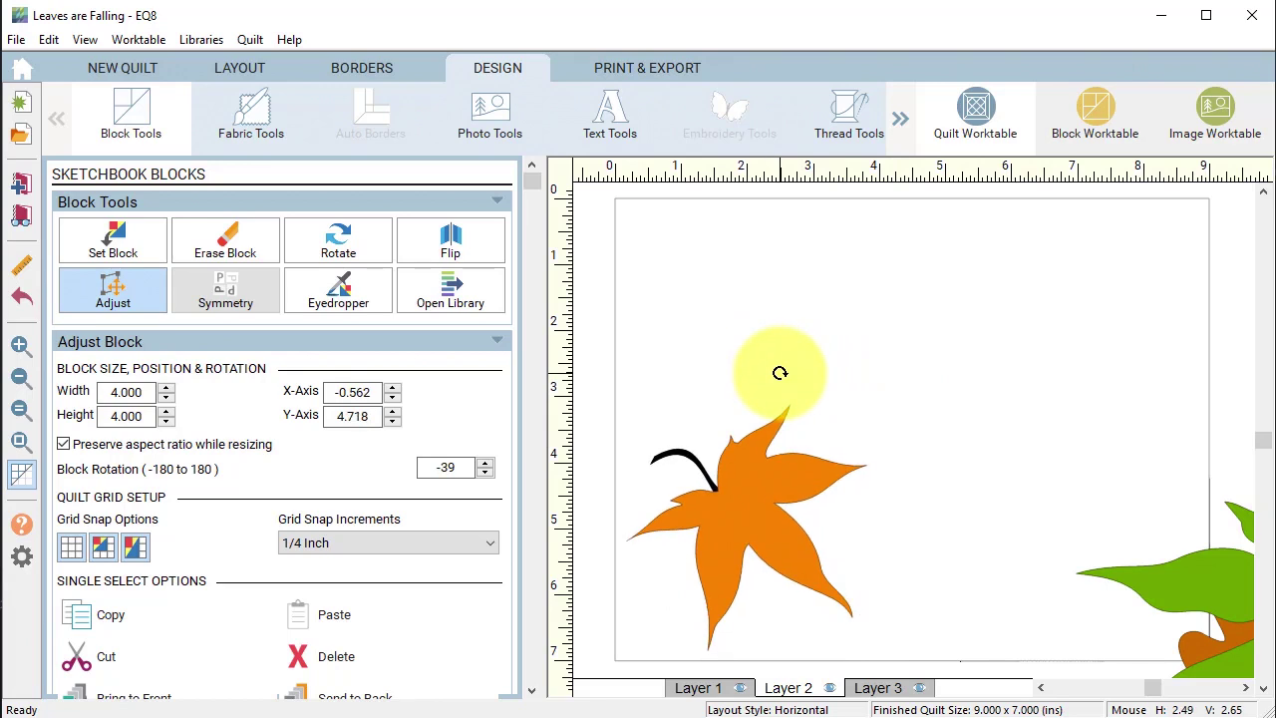
# Scale the green Shagbark Hickory leaf to 3.250 inches, rotate it to 79 degrees and move it to the quilt's lower-right area.
pyautogui.moveTo(1177, 594); pyautogui.dragTo(814, 370)
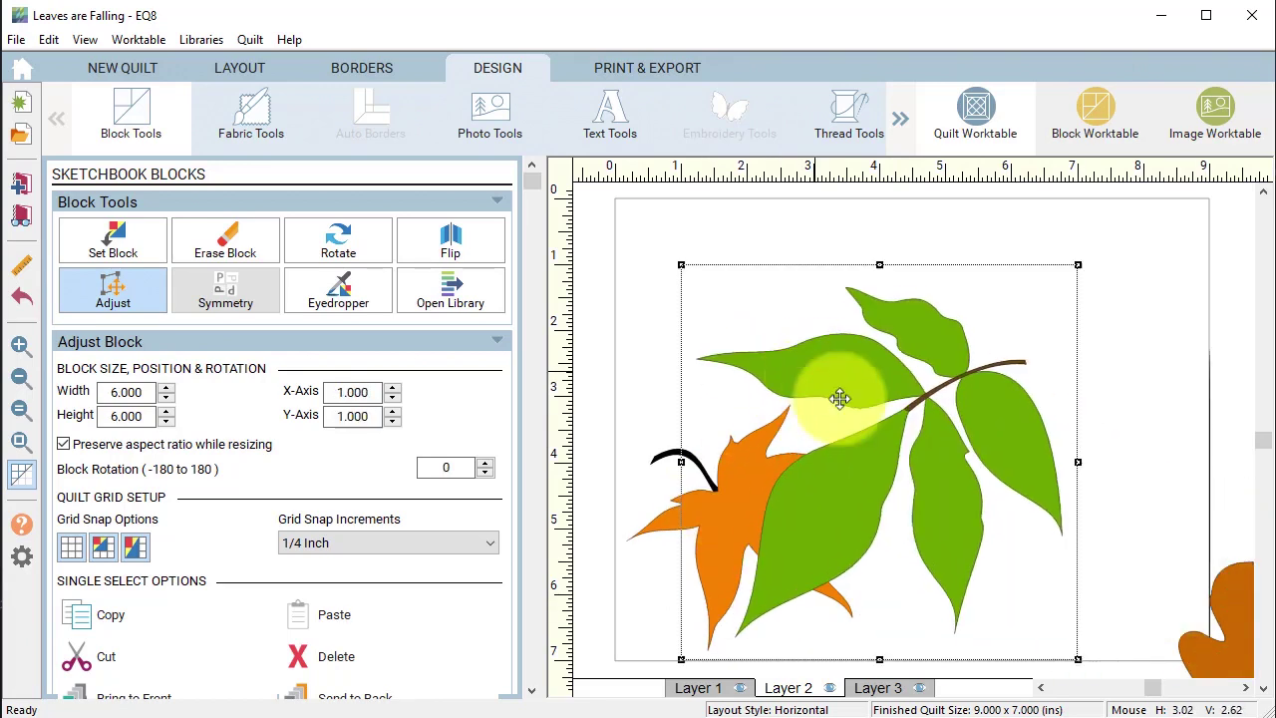
pyautogui.moveTo(1077, 660); pyautogui.dragTo(894, 477)
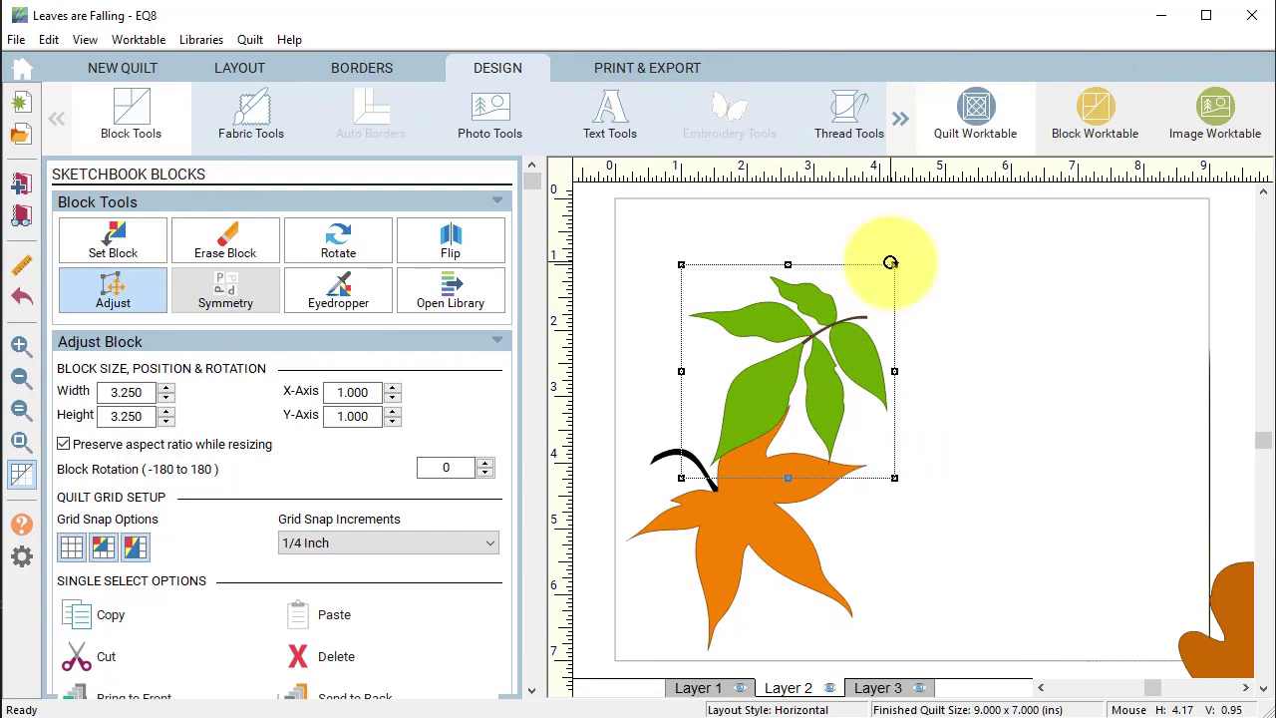
pyautogui.moveTo(890, 263); pyautogui.dragTo(912, 448)
pyautogui.moveTo(797, 361); pyautogui.dragTo(1100, 515)
# Scale the White Oak leaf to 4.000 inches, rotate it to 35 degrees and fit it between the other leaves, nudging the green leaf.
pyautogui.moveTo(1228, 646); pyautogui.dragTo(846, 371)
pyautogui.moveTo(719, 292); pyautogui.dragTo(850, 463)
pyautogui.moveTo(1010, 592); pyautogui.dragTo(957, 547)
pyautogui.click(957, 547)
pyautogui.moveTo(1061, 379); pyautogui.dragTo(1088, 486)
pyautogui.moveTo(930, 515); pyautogui.dragTo(911, 516)
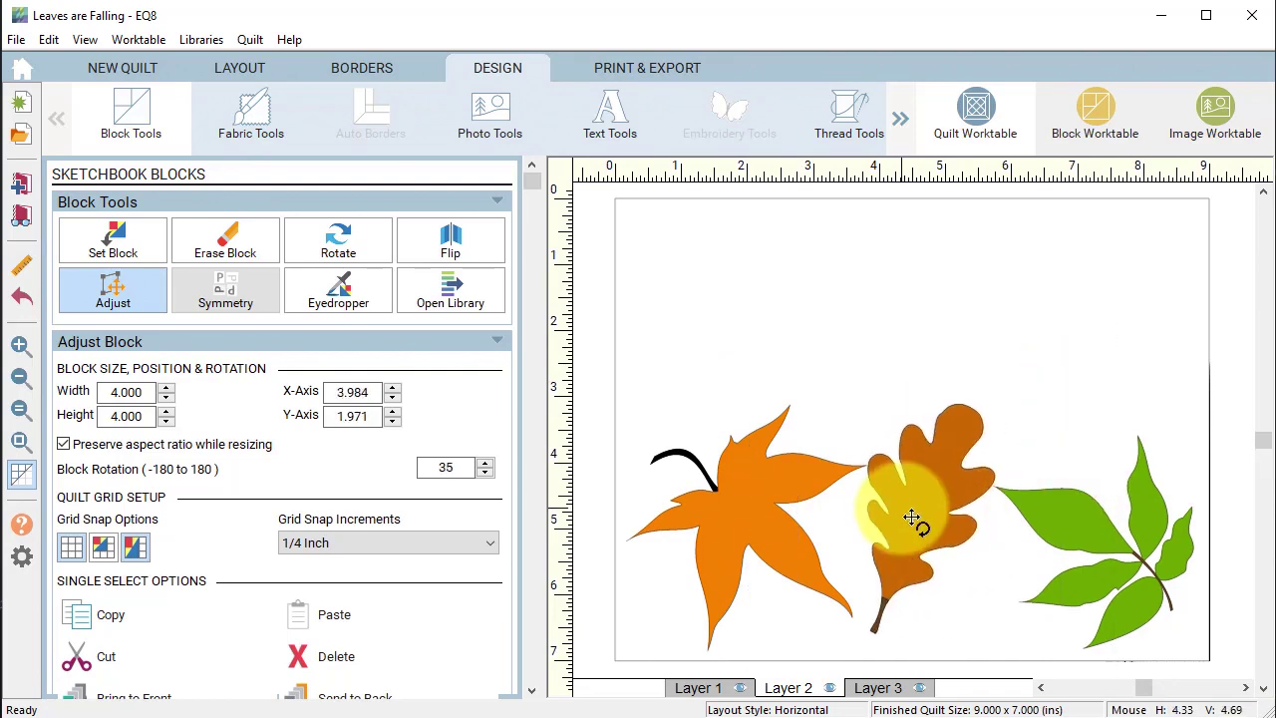
pyautogui.click(1146, 558)
pyautogui.moveTo(1145, 558); pyautogui.dragTo(1141, 562)
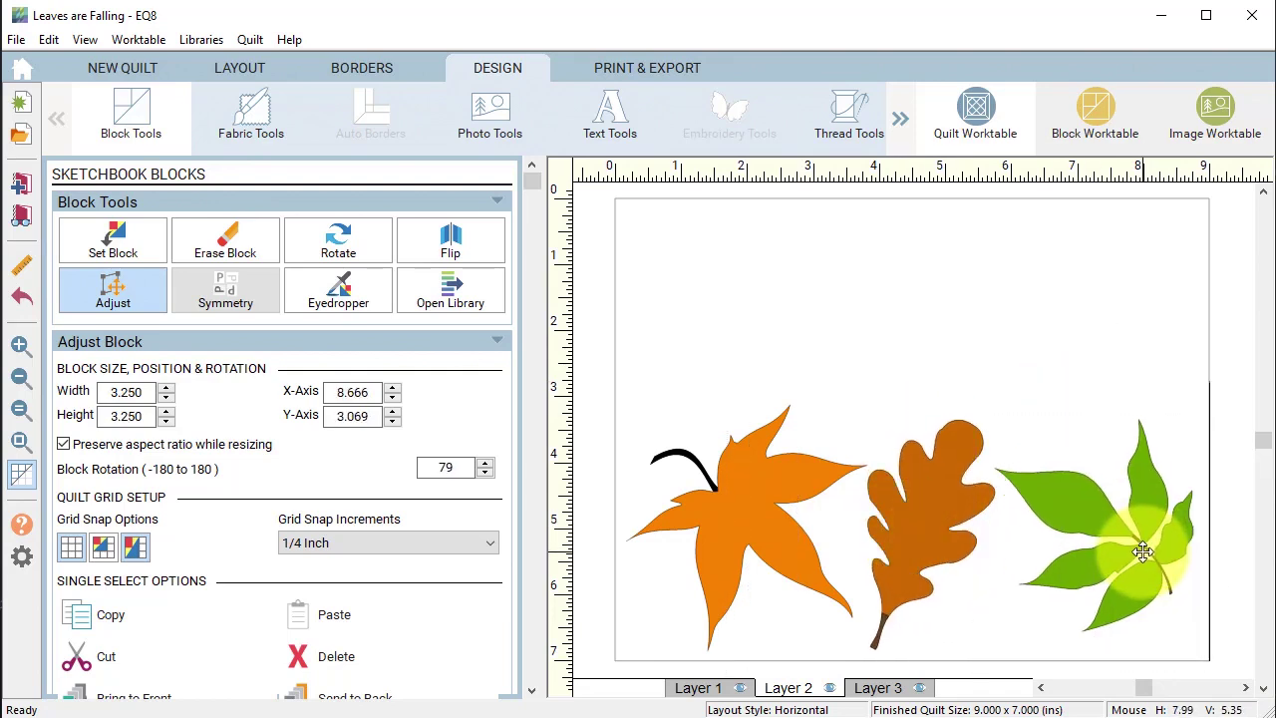
# Choose solid black as the color for the appliqué text and return to the Set Text tool.
pyautogui.click(618, 115)
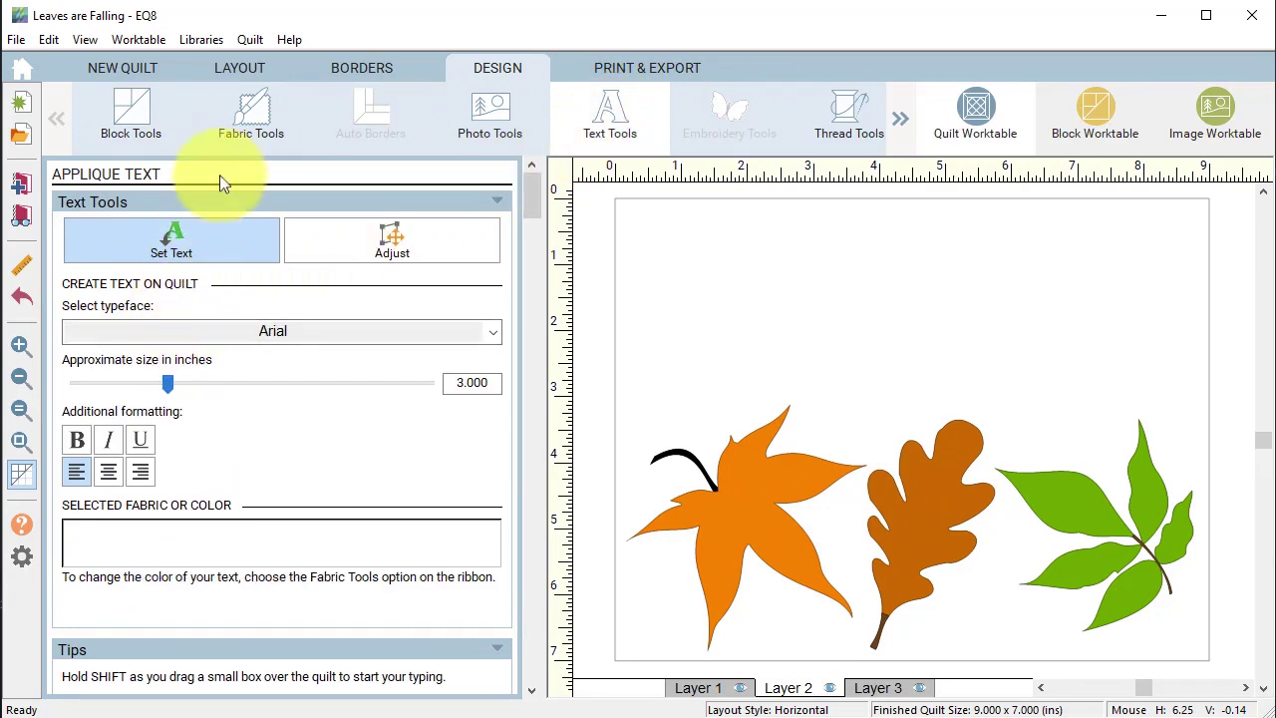
pyautogui.click(241, 114)
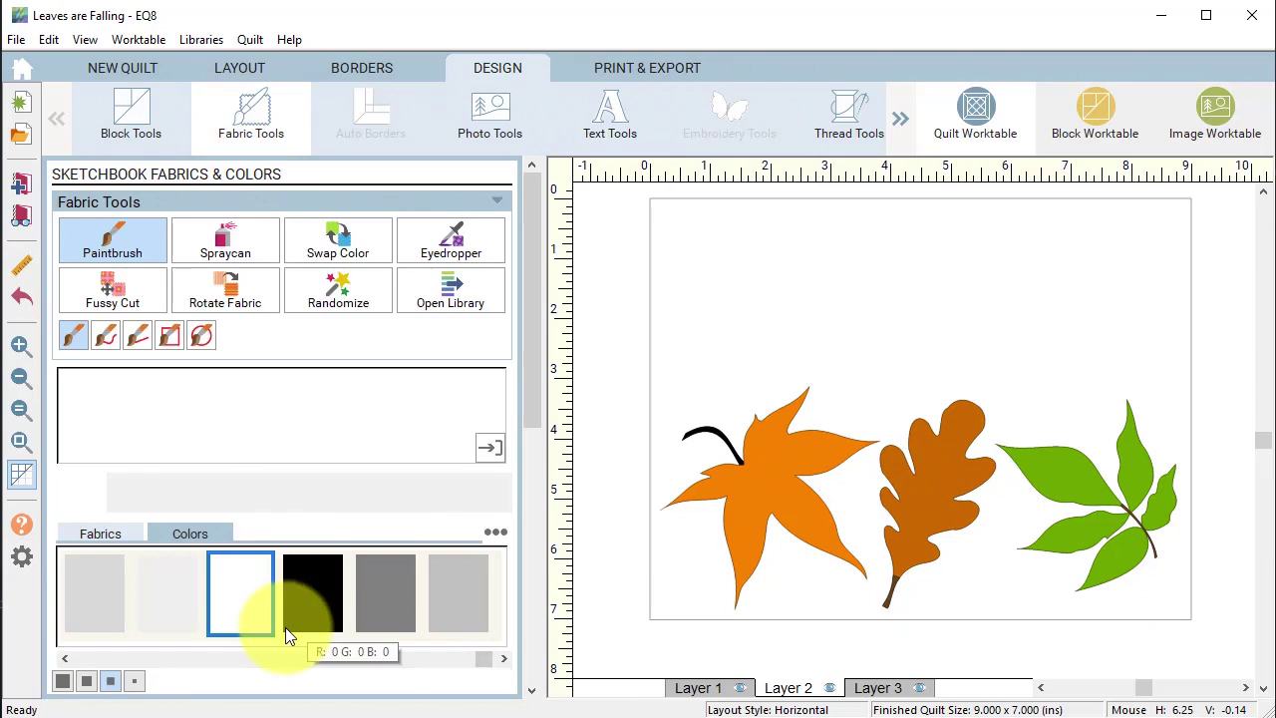
pyautogui.click(317, 611)
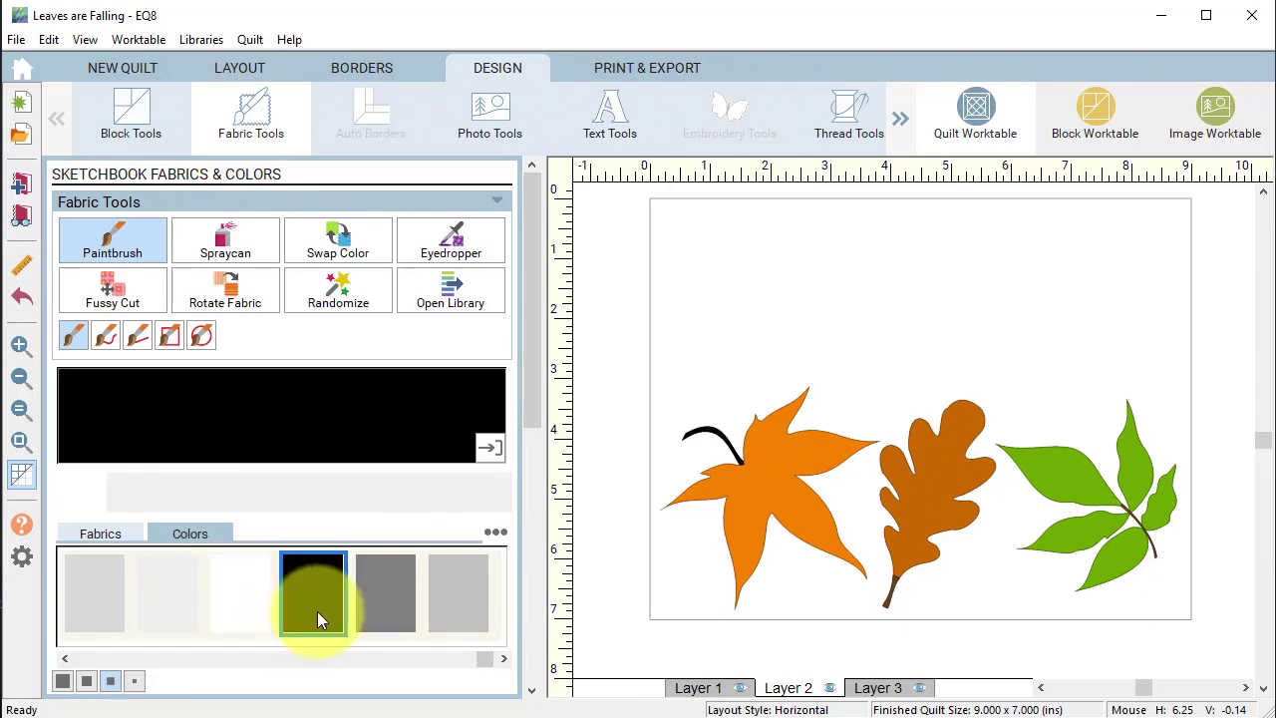
pyautogui.click(618, 130)
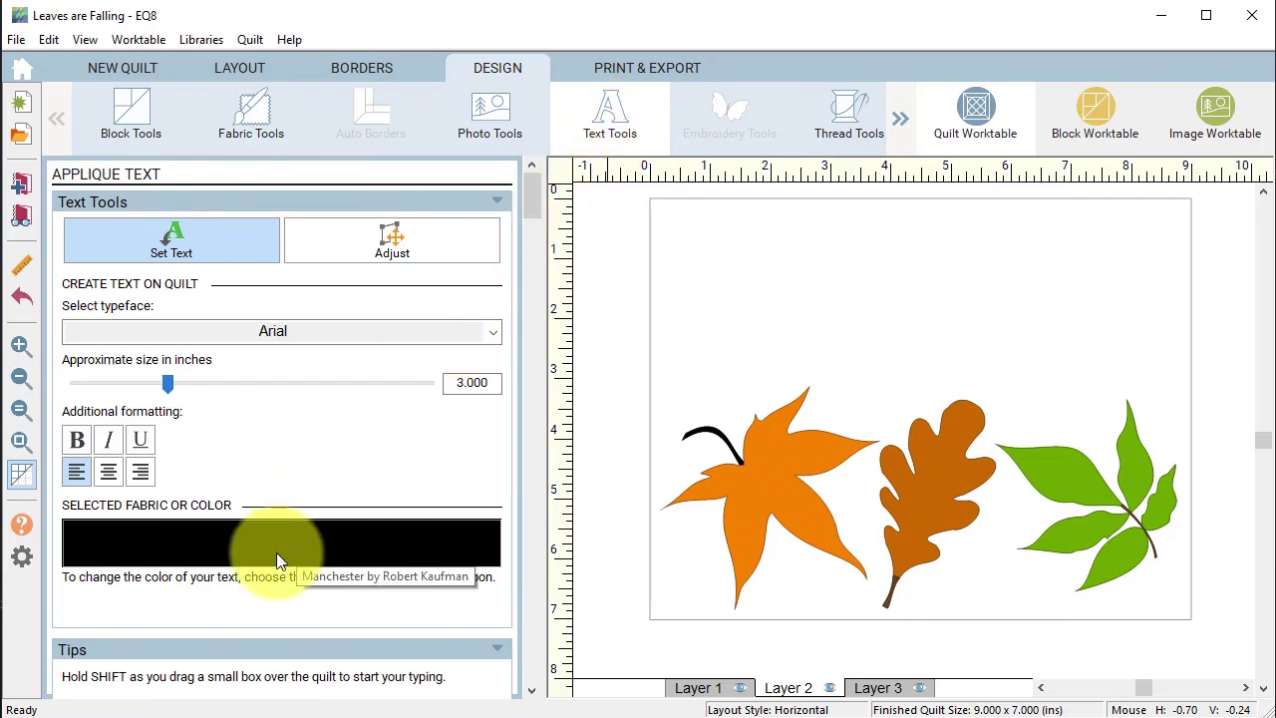
# Set the appliqué text typeface to Smooth Cinnamon and its approximate size to 1.000 inch.
pyautogui.click(493, 334)
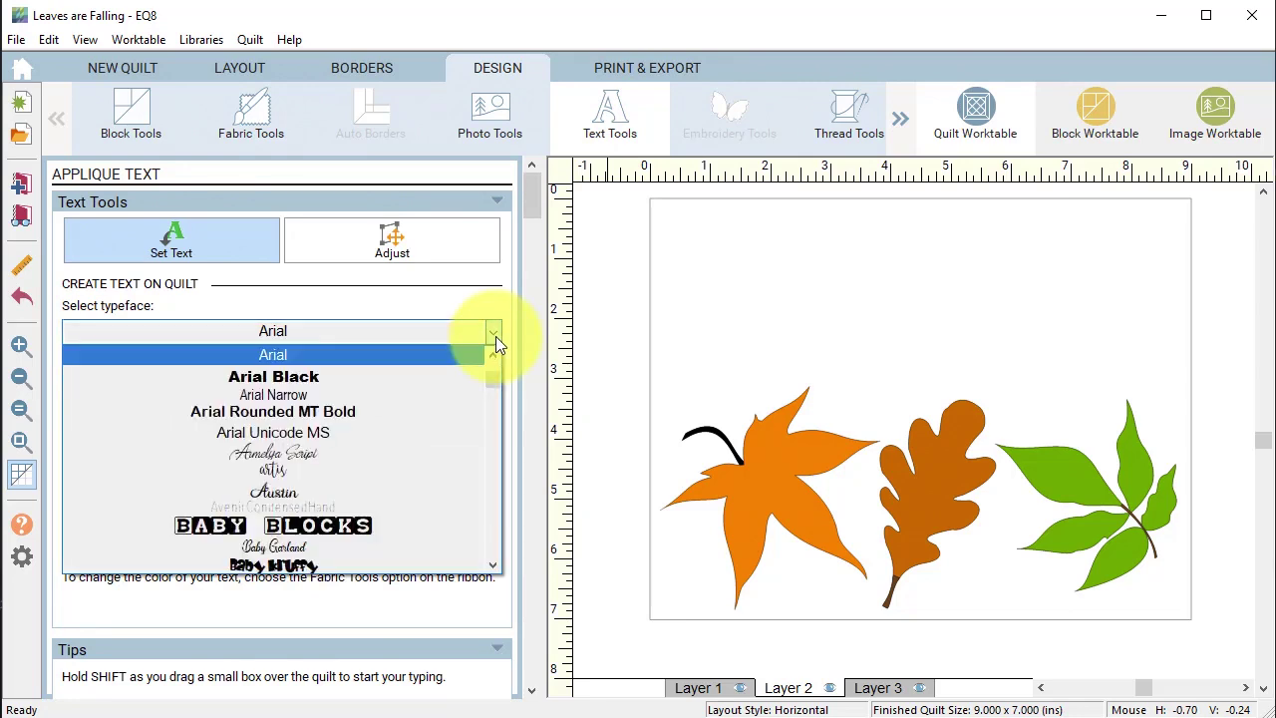
pyautogui.scroll(-3, 500, 398)
pyautogui.scroll(-10, 500, 398)
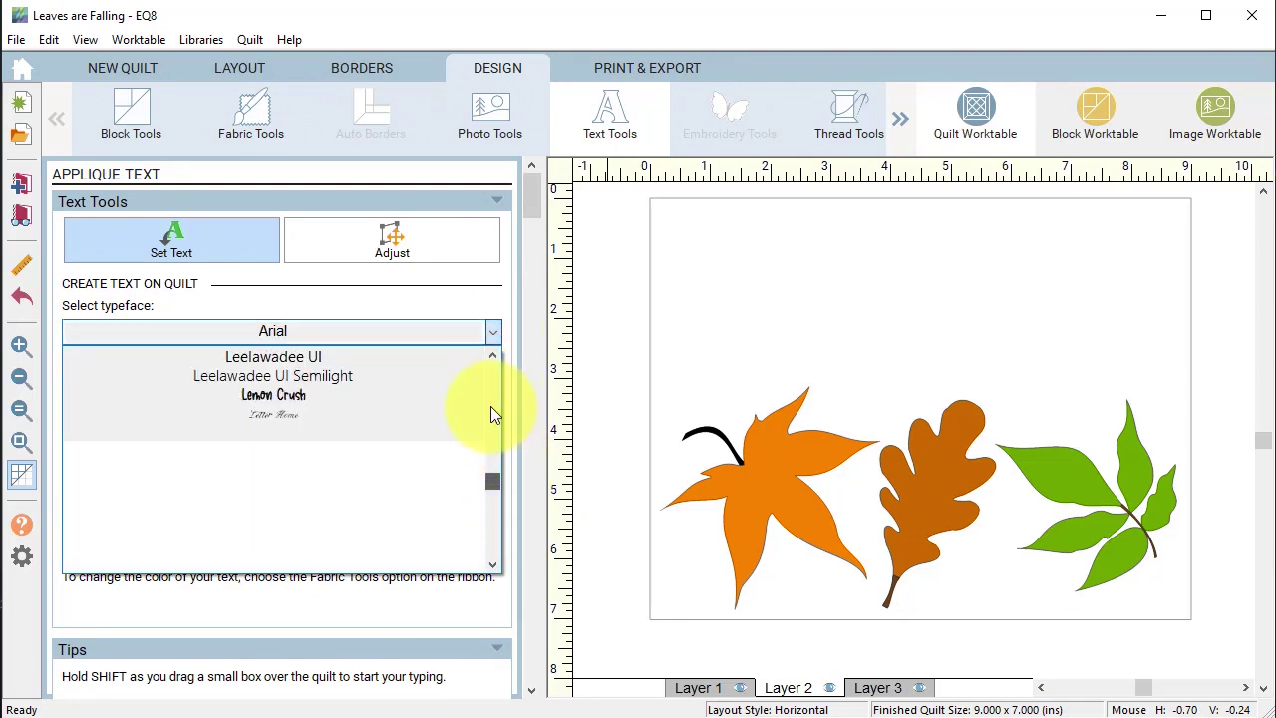
pyautogui.scroll(8, 487, 441)
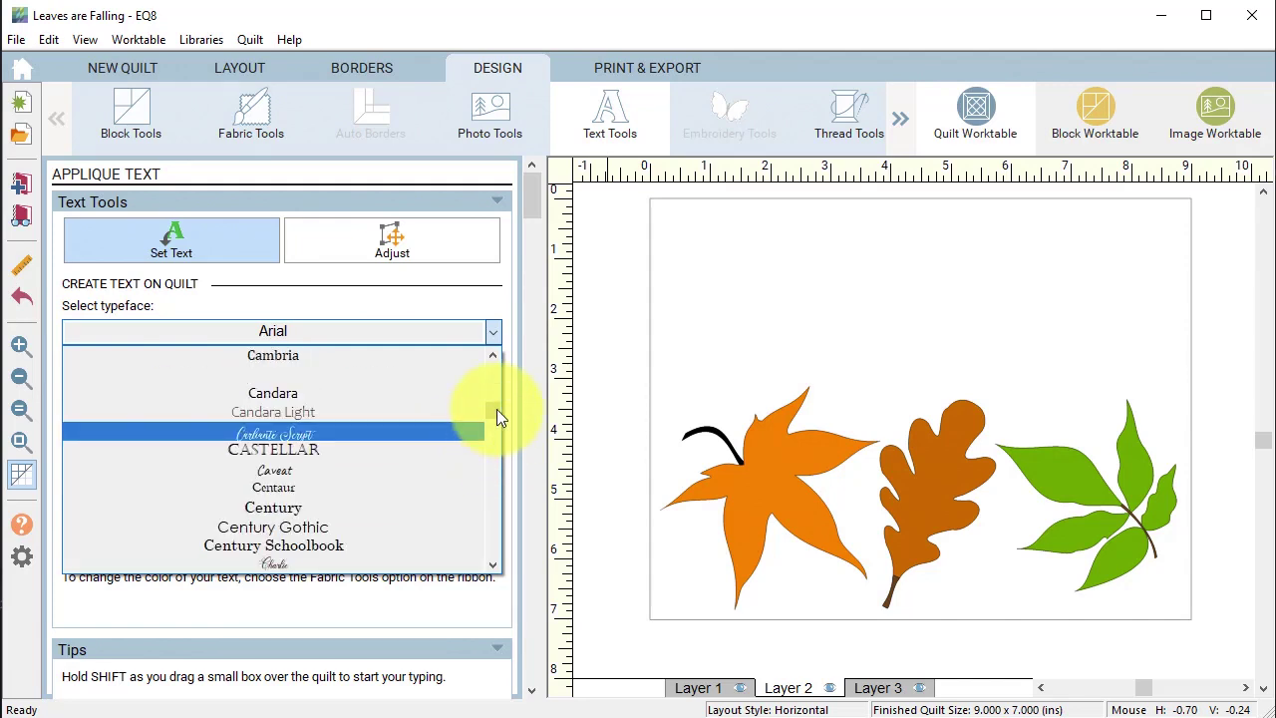
pyautogui.moveTo(497, 408); pyautogui.dragTo(492, 526)
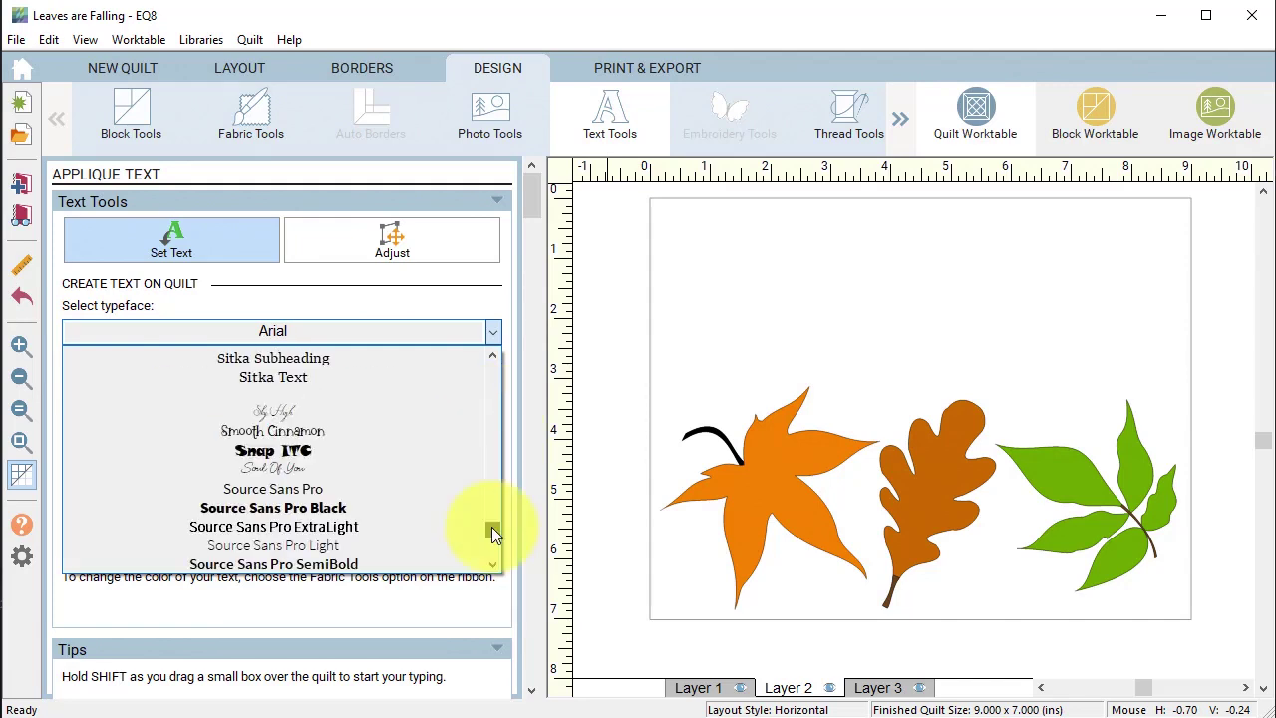
pyautogui.click(310, 443)
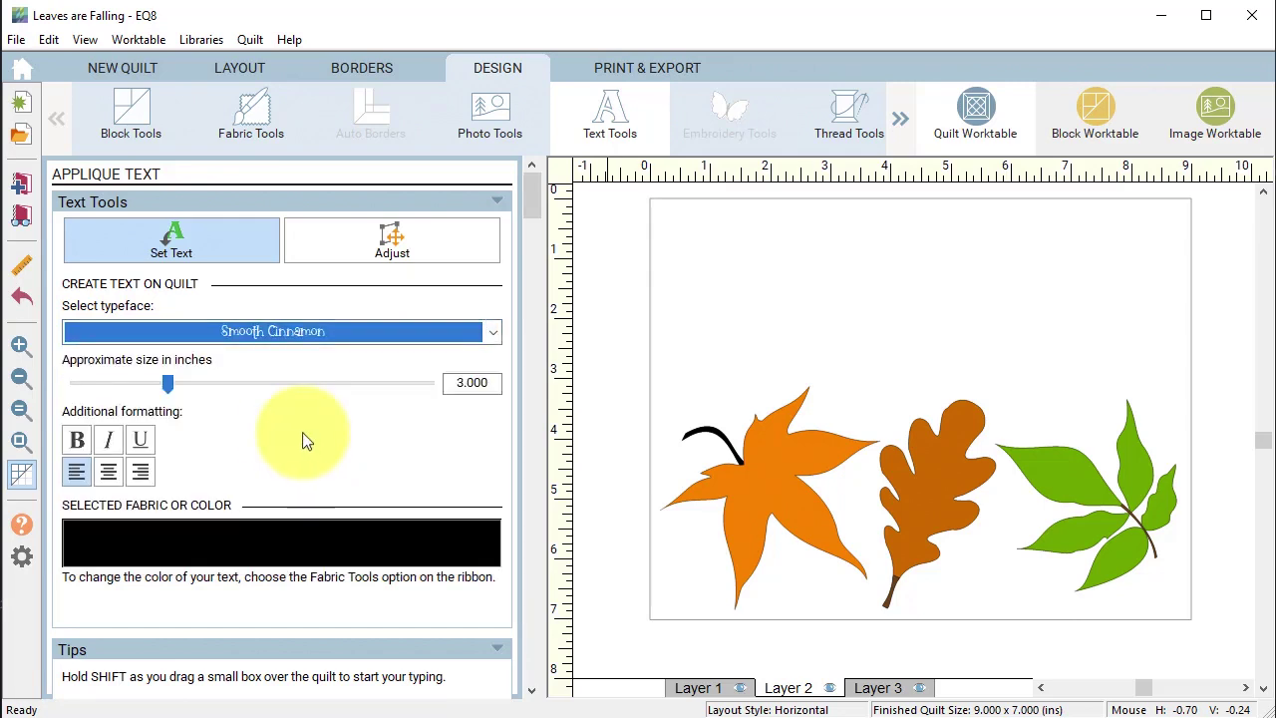
pyautogui.moveTo(169, 383)
pyautogui.mouseDown()
pyautogui.moveTo(86, 379)
pyautogui.moveTo(94, 386)
pyautogui.mouseUp()
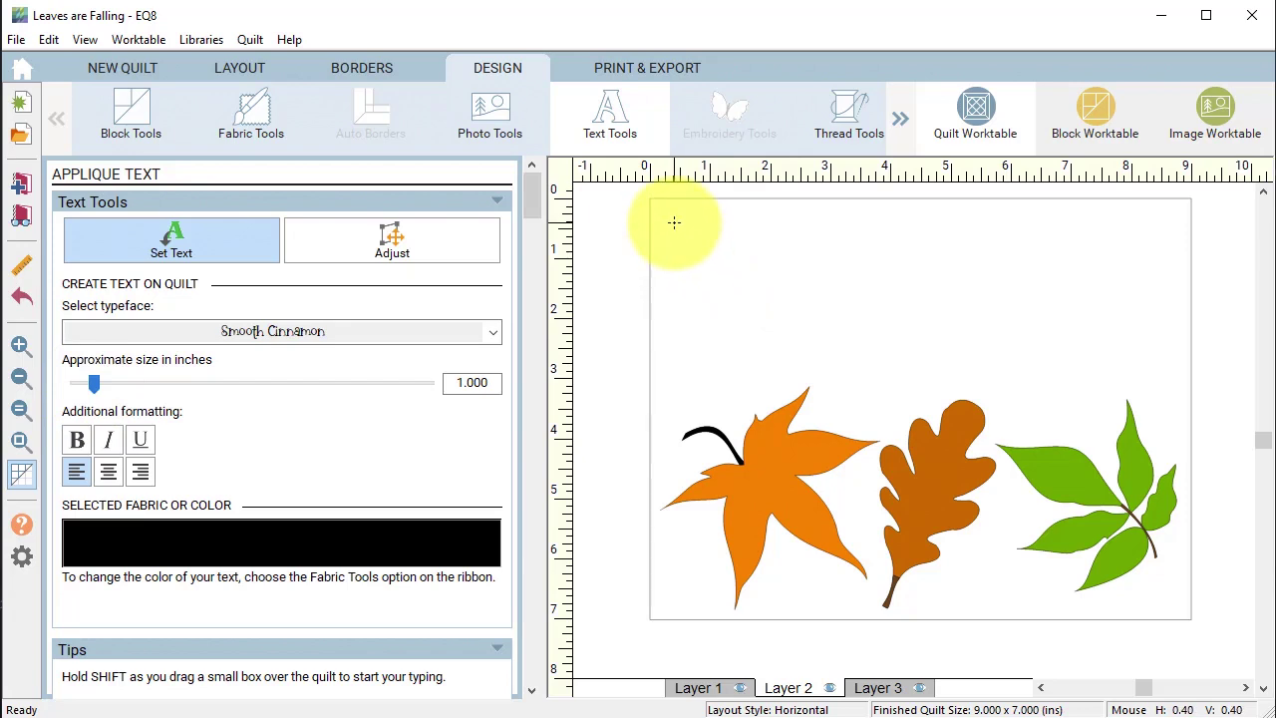
# Add the appliqué text "Leaves are Falling," near the quilt's top edge and "EQ8 is Calling." on a second line beneath it.
pyautogui.moveTo(675, 221); pyautogui.dragTo(760, 305)
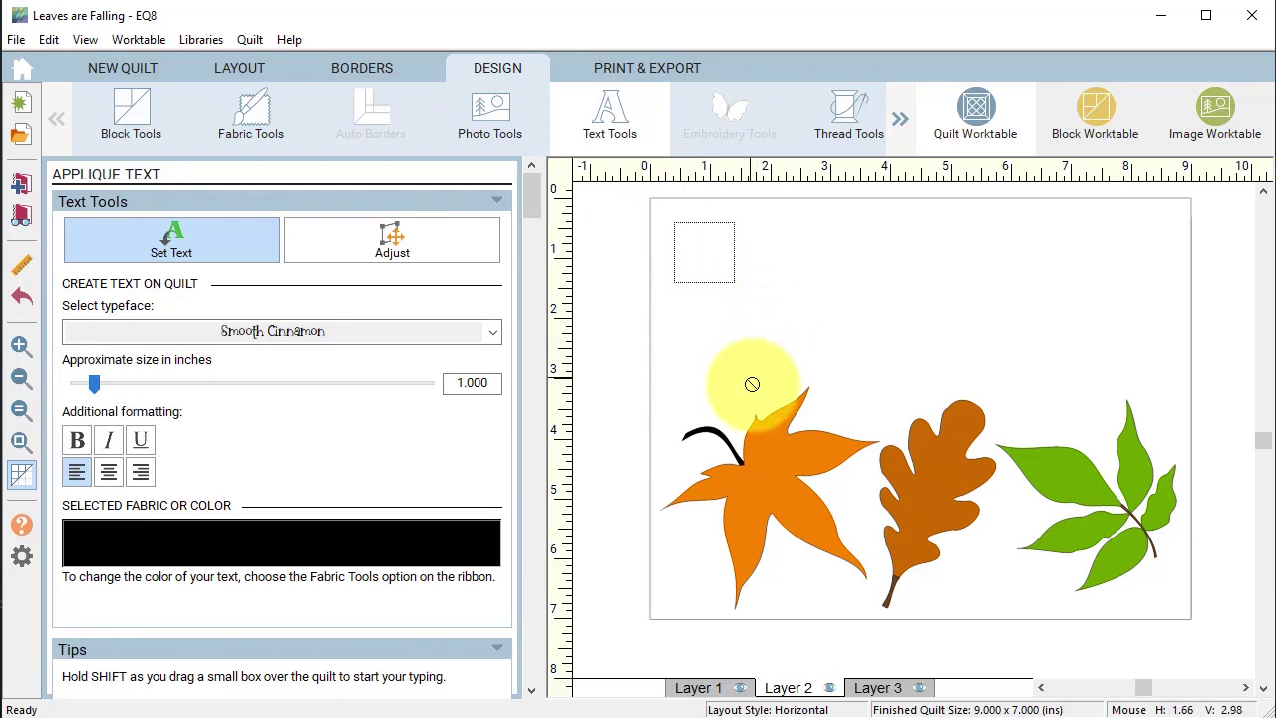
pyautogui.write('Leaves are fallin')
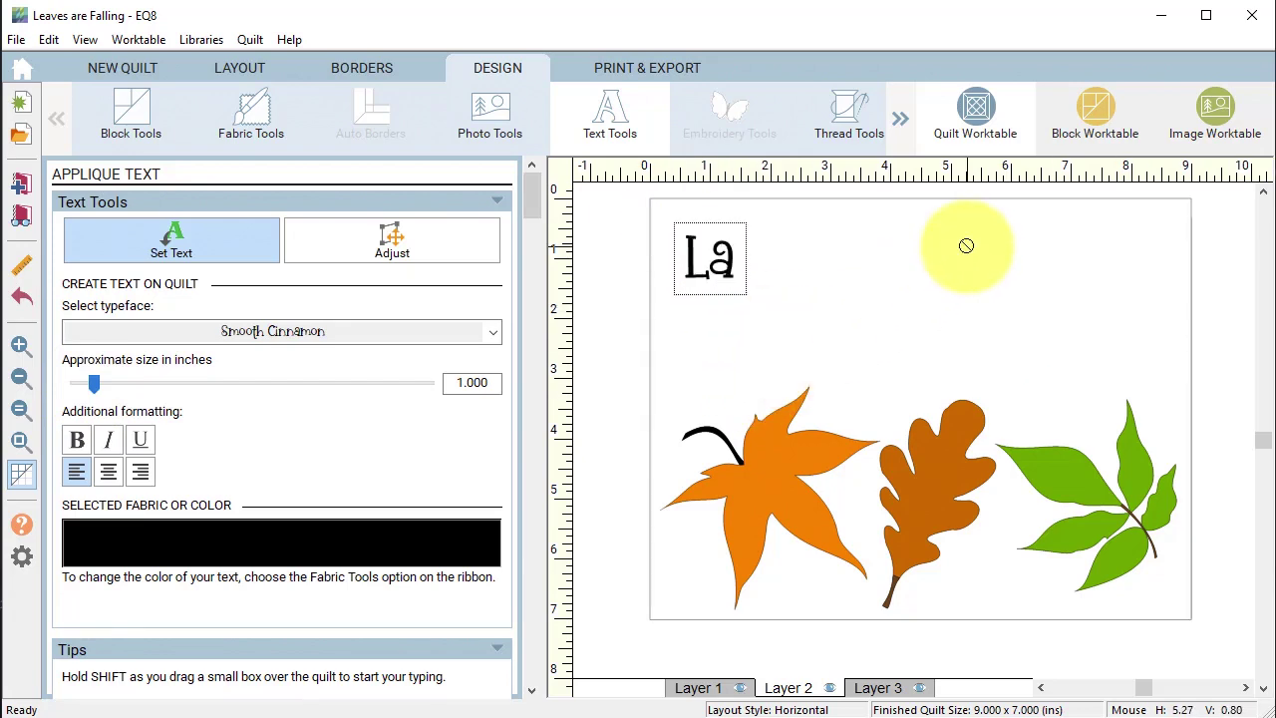
pyautogui.write('g')
pyautogui.press('BackSpace')
pyautogui.press('BackSpace')
pyautogui.press('BackSpace')
pyautogui.press('BackSpace')
pyautogui.press('BackSpace')
pyautogui.press('BackSpace')
pyautogui.press('BackSpace')
pyautogui.write('Falling,')
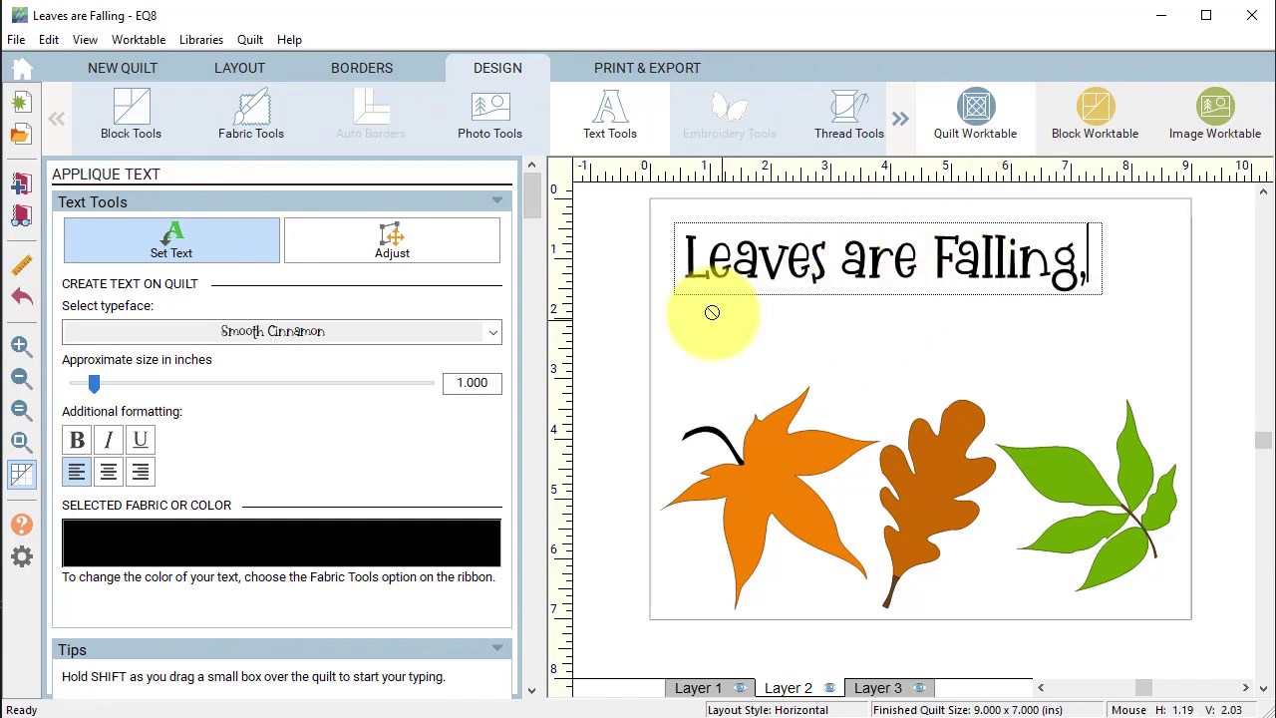
pyautogui.moveTo(713, 313); pyautogui.dragTo(806, 386)
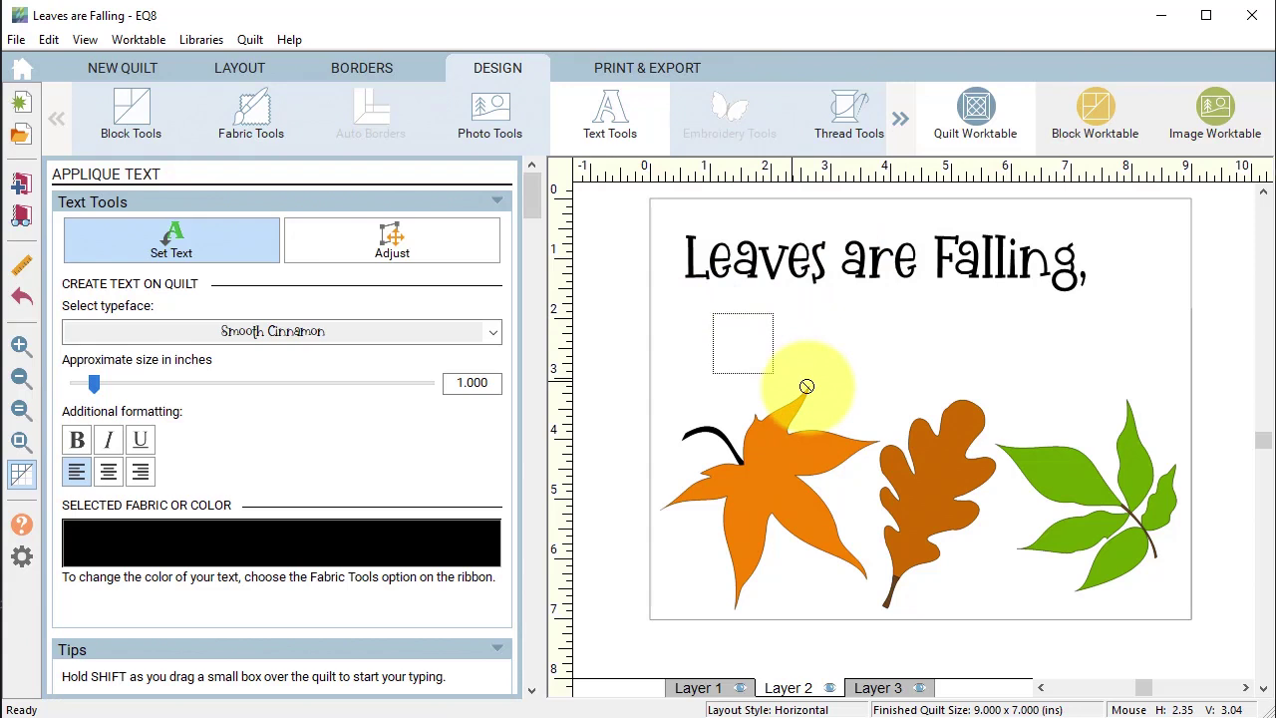
pyautogui.write('EQ8 is Calling.')
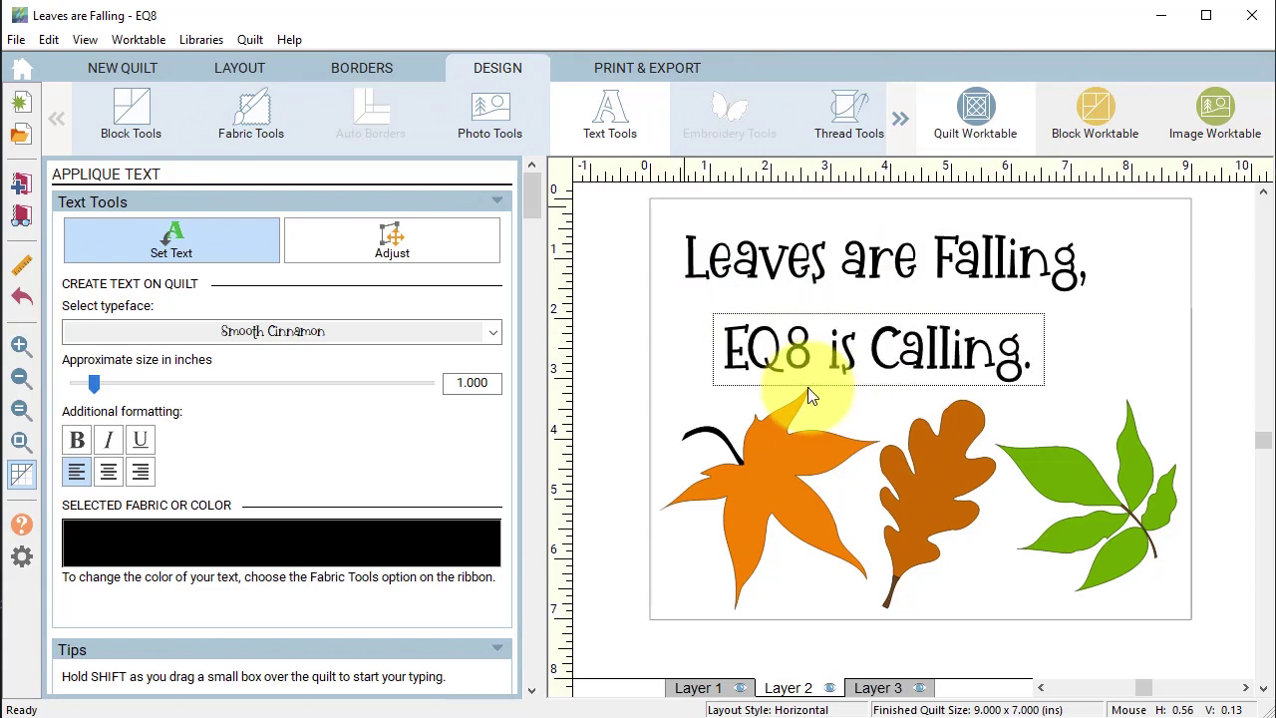
# Center the "Leaves are Falling," text line horizontally on the quilt.
pyautogui.click(384, 242)
pyautogui.click(915, 269)
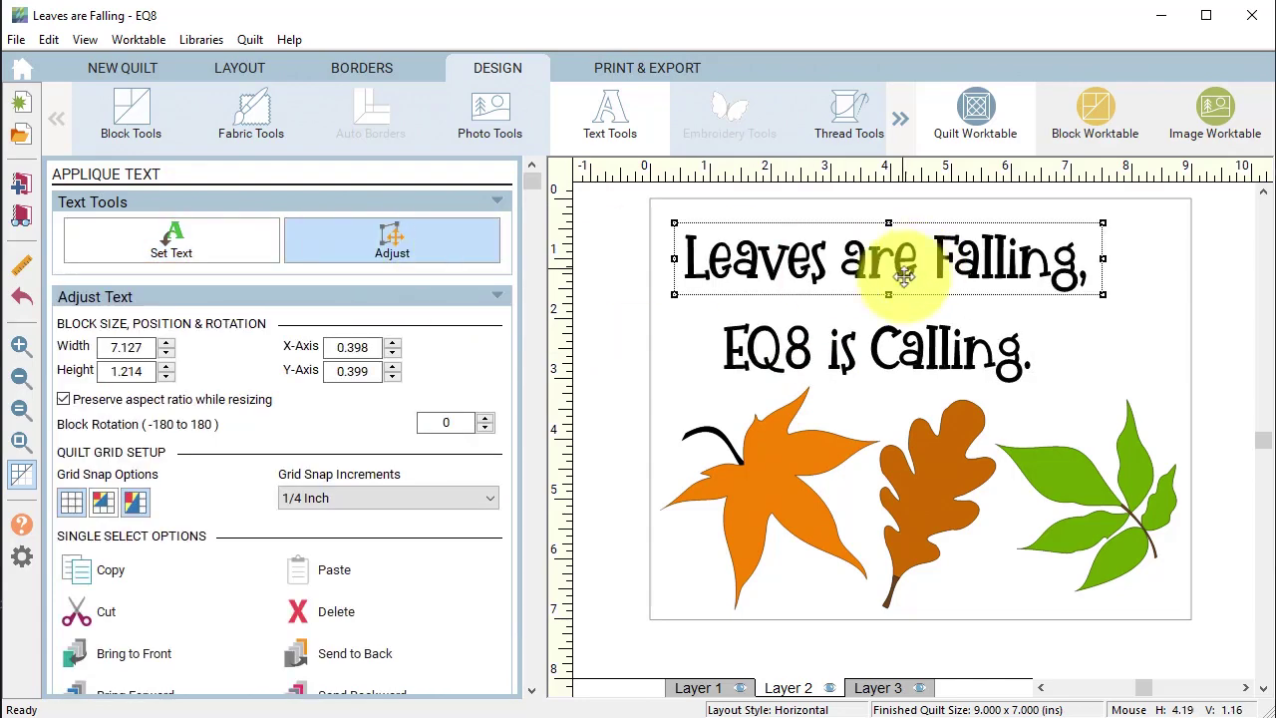
pyautogui.scroll(-3, 412, 574)
pyautogui.click(99, 636)
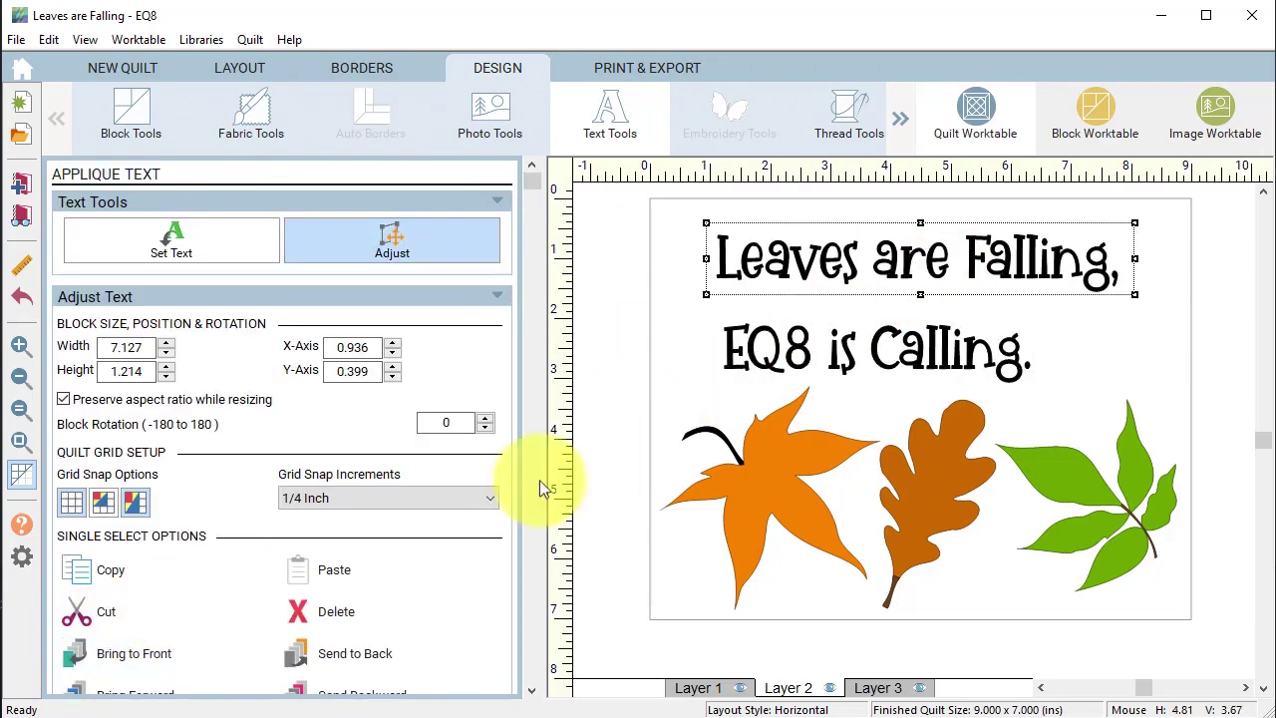
# Move the "EQ8 is Calling." text line slightly closer to the first line and center it horizontally on the quilt.
pyautogui.click(902, 355)
pyautogui.scroll(-2, 142, 667)
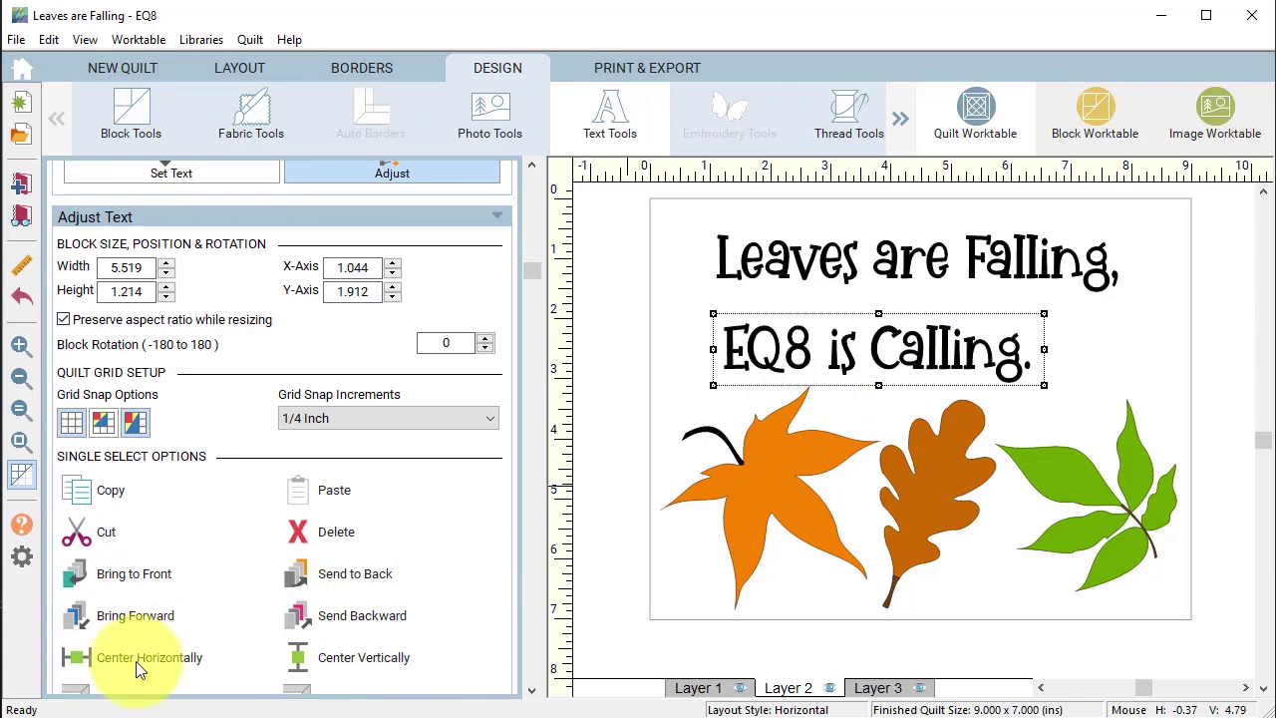
pyautogui.click(143, 662)
pyautogui.moveTo(902, 356)
pyautogui.mouseDown()
pyautogui.moveTo(893, 339)
pyautogui.moveTo(929, 334)
pyautogui.moveTo(886, 330)
pyautogui.moveTo(906, 333)
pyautogui.mouseUp()
pyautogui.scroll(-2, 200, 587)
pyautogui.click(296, 674)
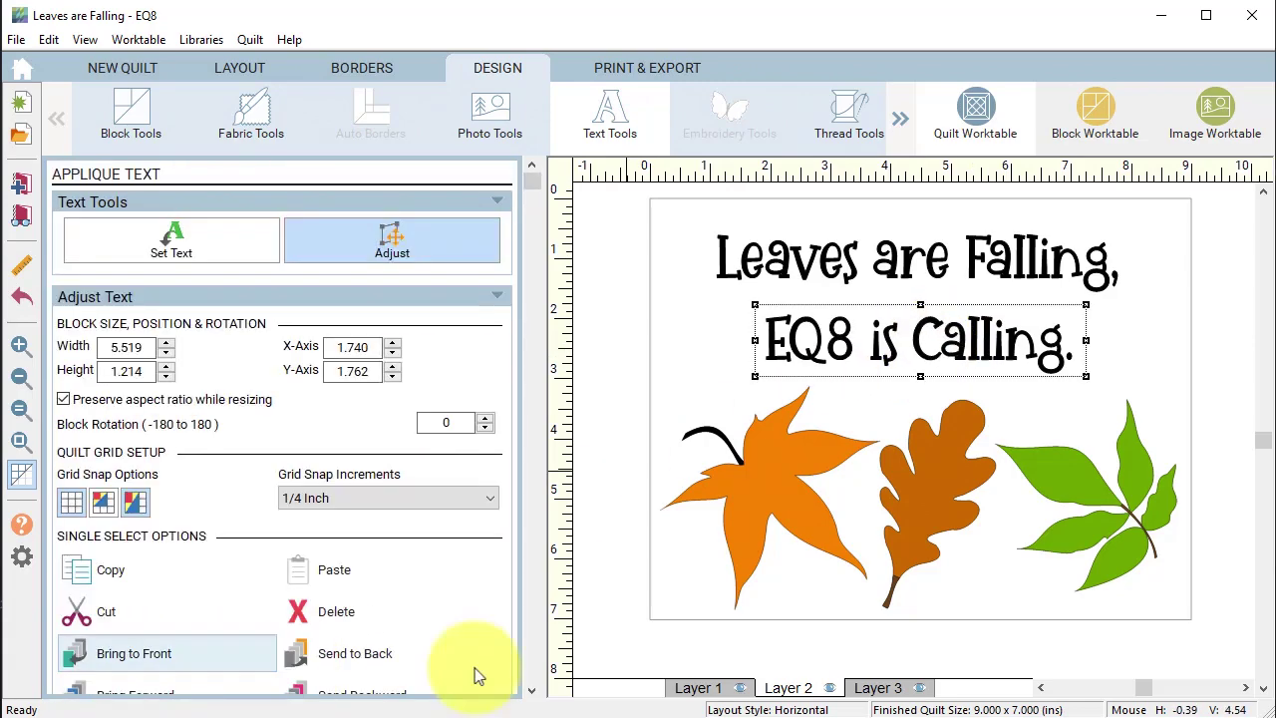
# Rotate the green leaf slightly clockwise and reposition it, and nudge the orange leaf slightly toward the quilt's left edge.
pyautogui.click(1097, 502)
pyautogui.moveTo(1173, 428); pyautogui.dragTo(1216, 413)
pyautogui.moveTo(1119, 499); pyautogui.dragTo(1091, 510)
pyautogui.click(777, 496)
pyautogui.moveTo(741, 501); pyautogui.dragTo(734, 498)
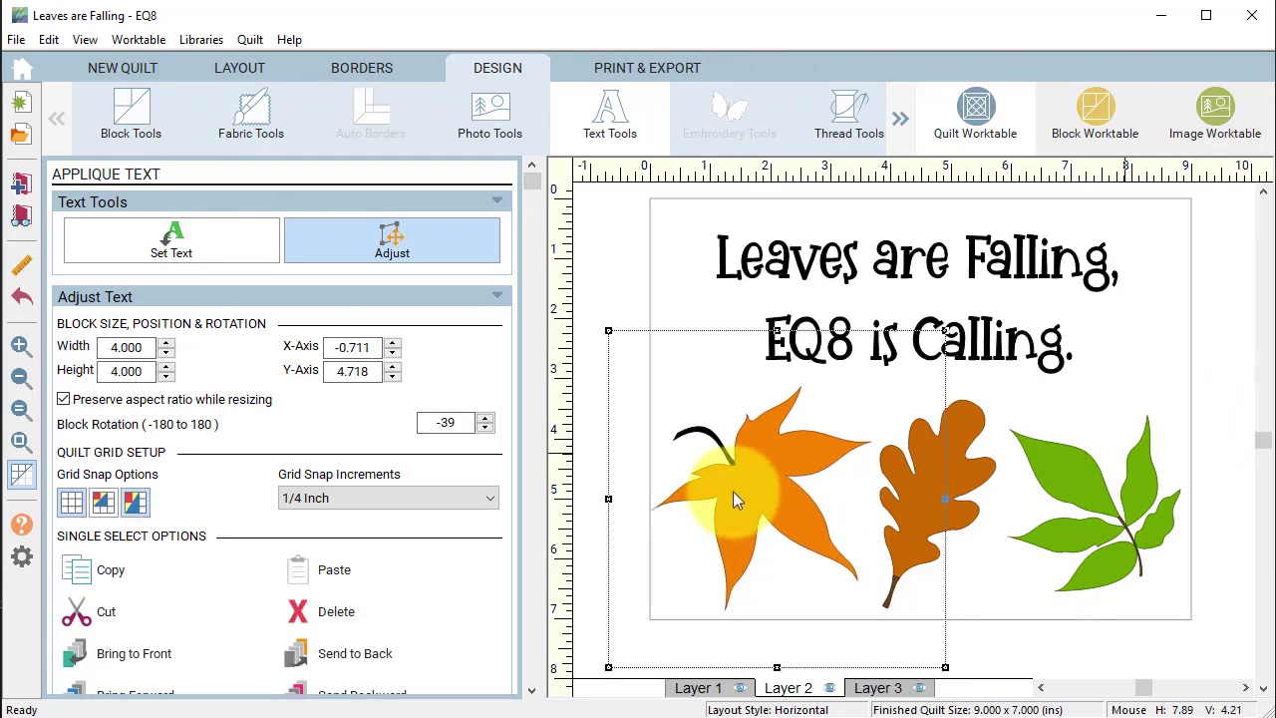
# Sample each leaf's own color and recolor the stems of the orange and brown leaves to match.
pyautogui.click(251, 108)
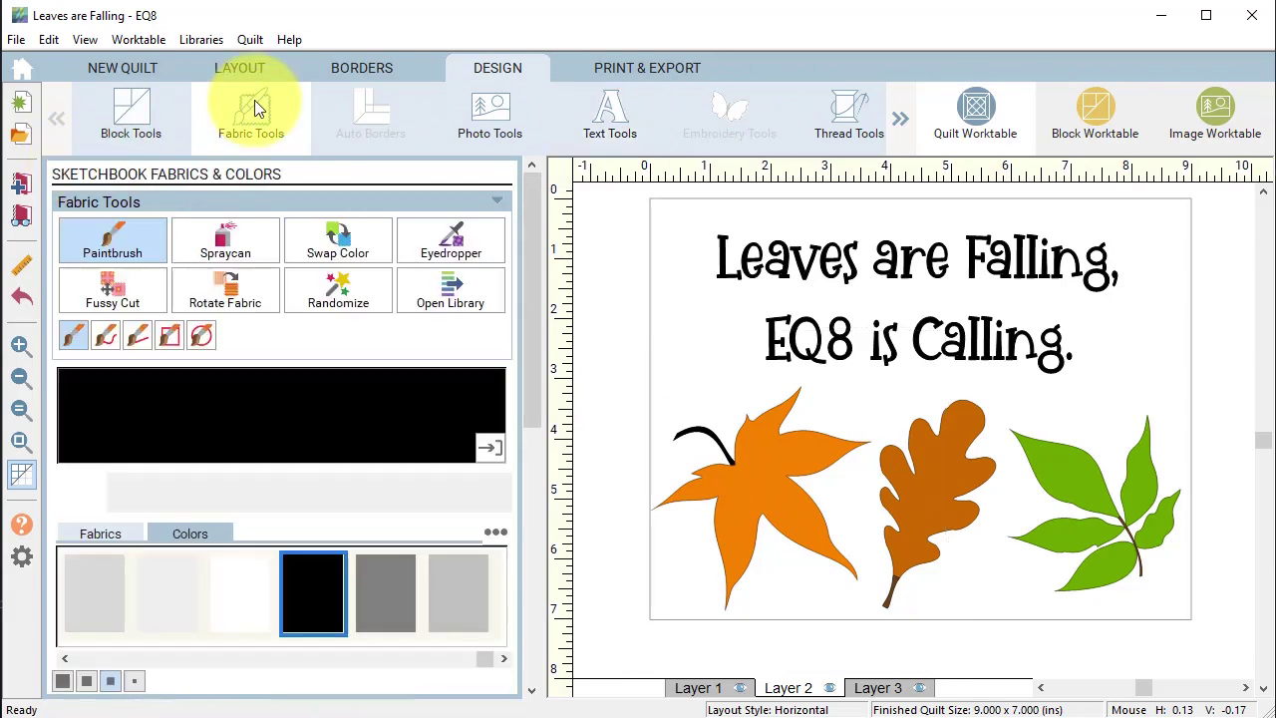
pyautogui.click(451, 242)
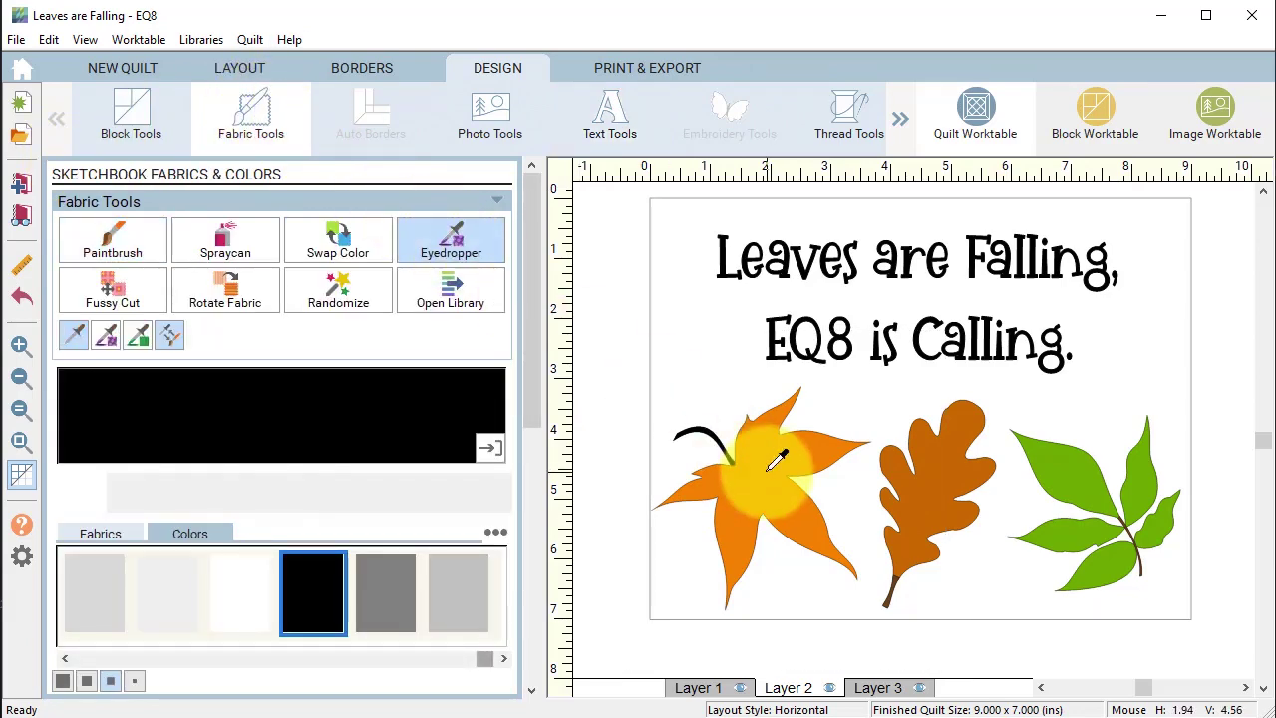
pyautogui.click(710, 427)
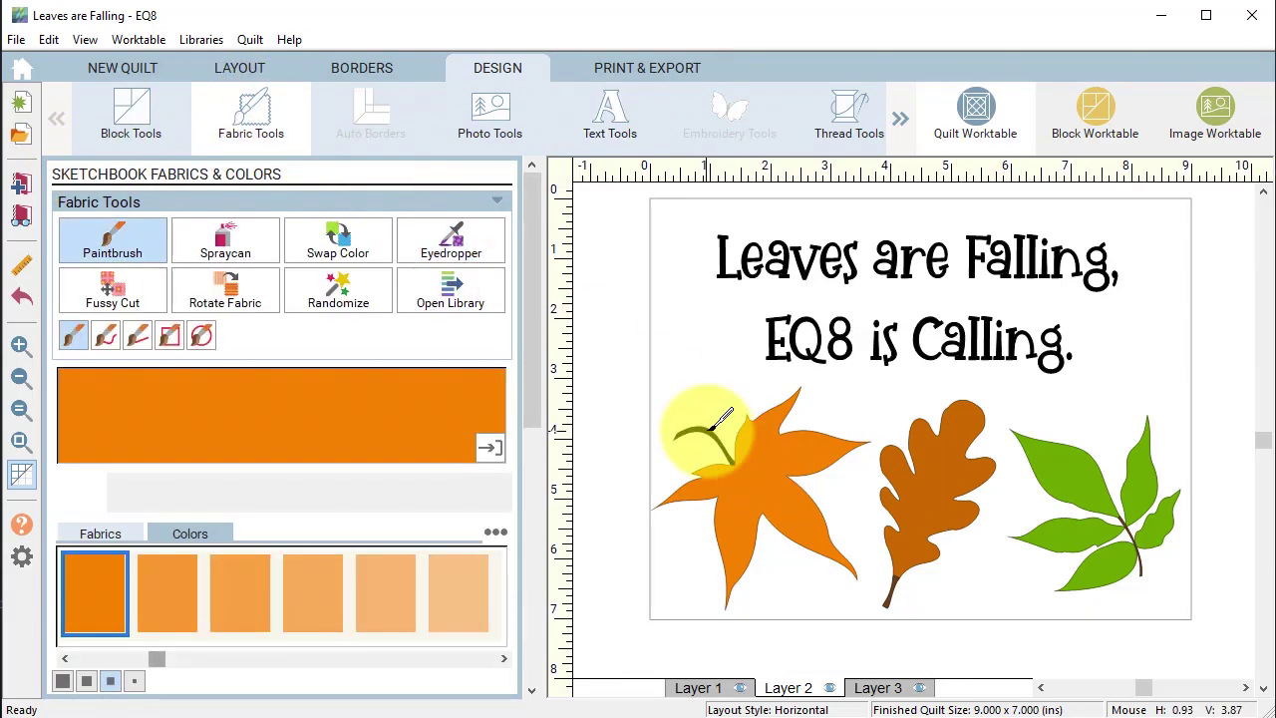
pyautogui.click(470, 249)
pyautogui.click(906, 518)
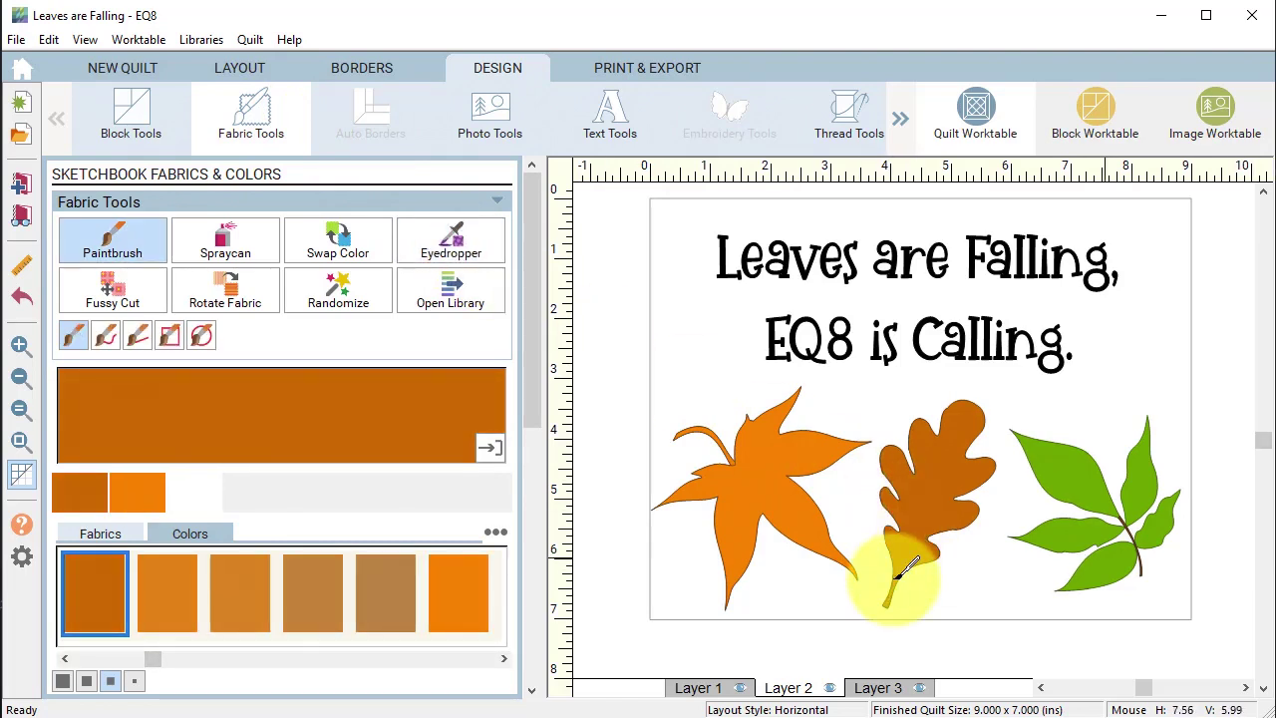
# Recolor the whole green leaf, including its stem, golden yellow with the Spraycan and add the quilt to the Project Sketchbook.
pyautogui.click(185, 658)
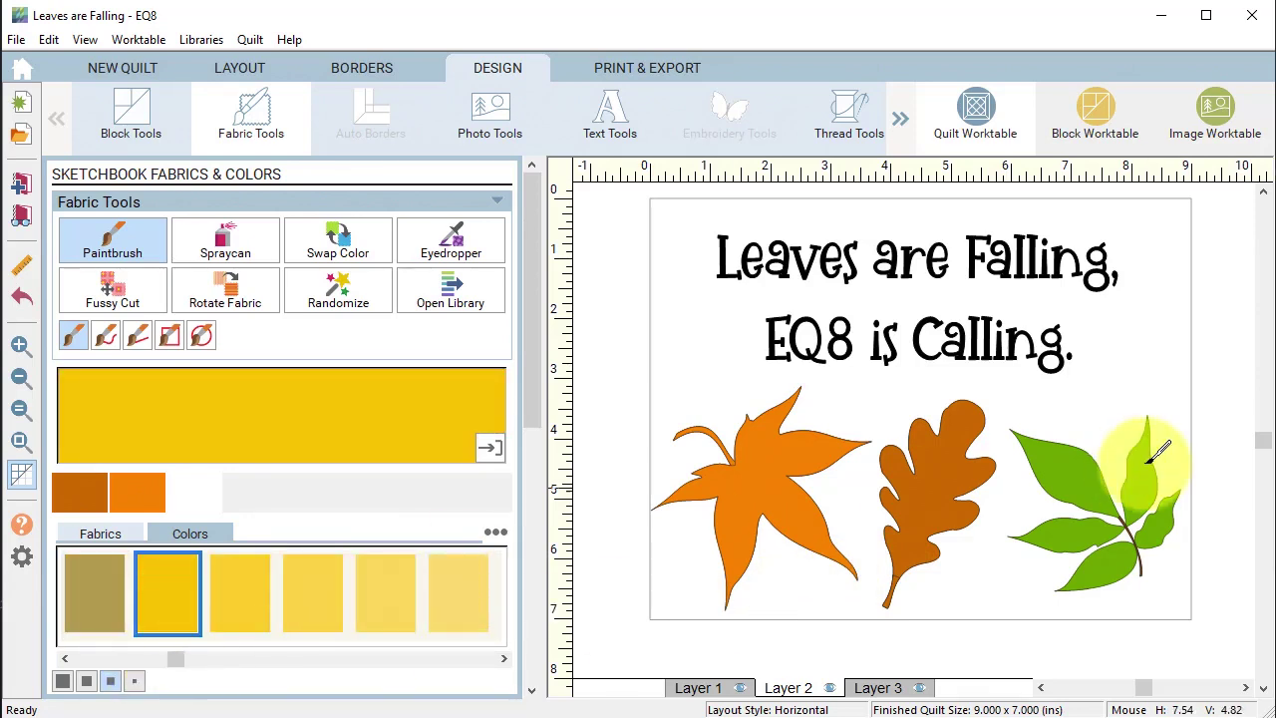
pyautogui.click(231, 237)
pyautogui.click(1156, 494)
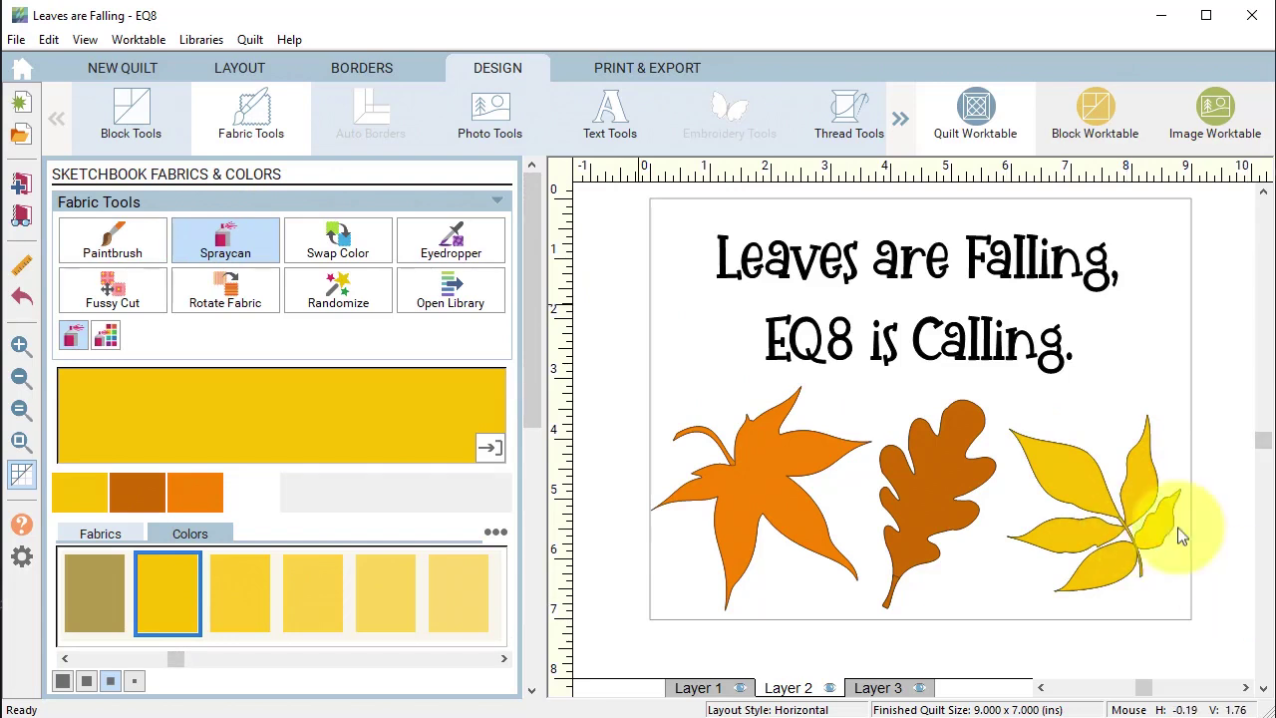
pyautogui.click(25, 192)
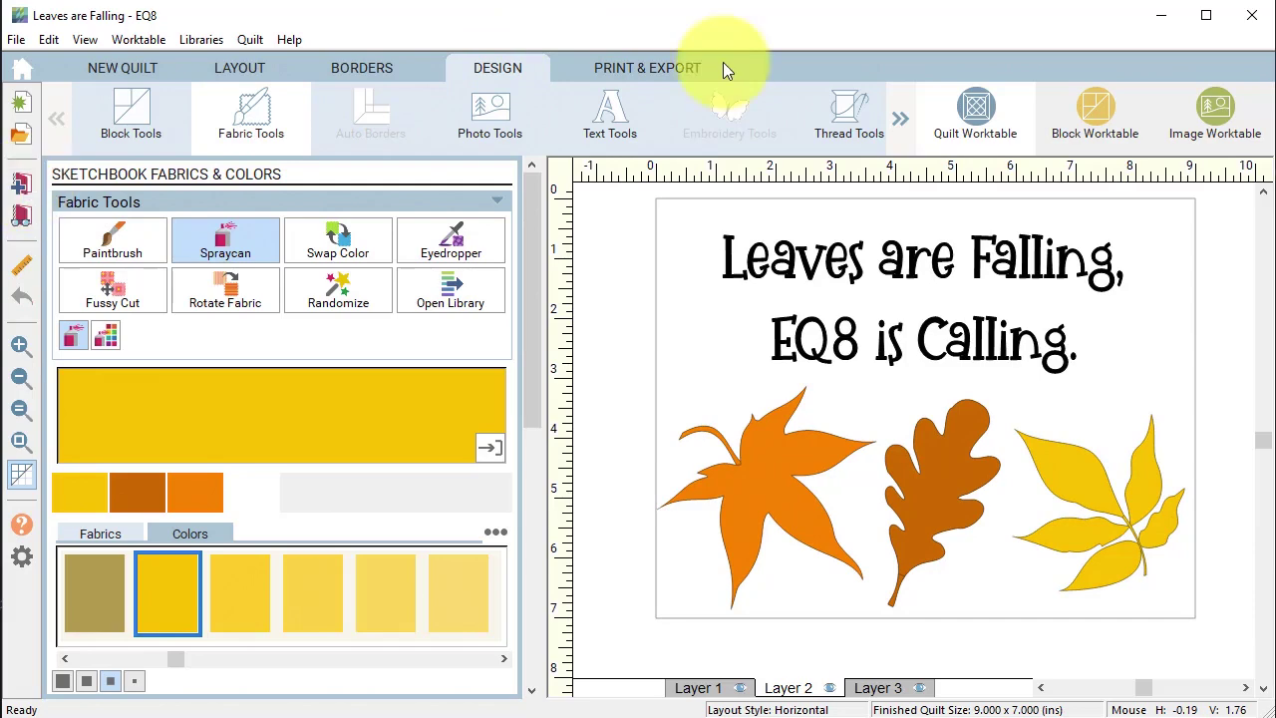
# Export the quilt as a PNG image named "Leaves are Falling 2" in the My EQ8 Images folder.
pyautogui.click(659, 67)
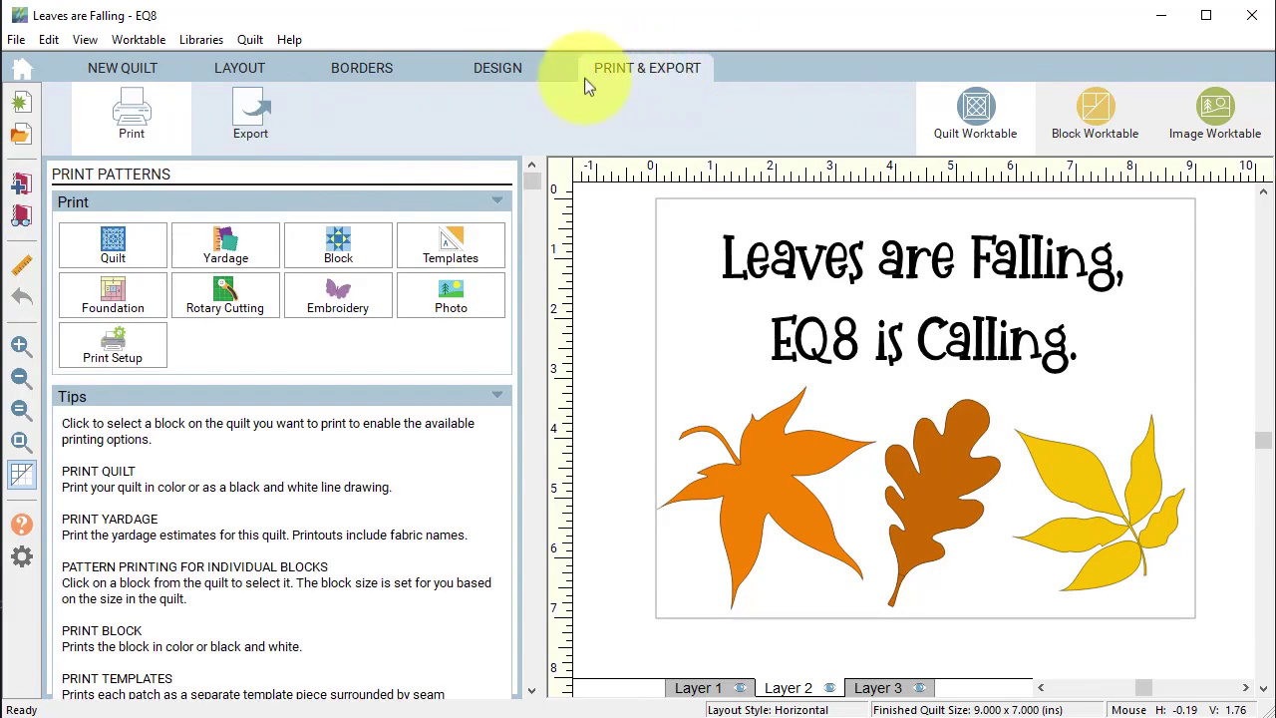
pyautogui.click(243, 120)
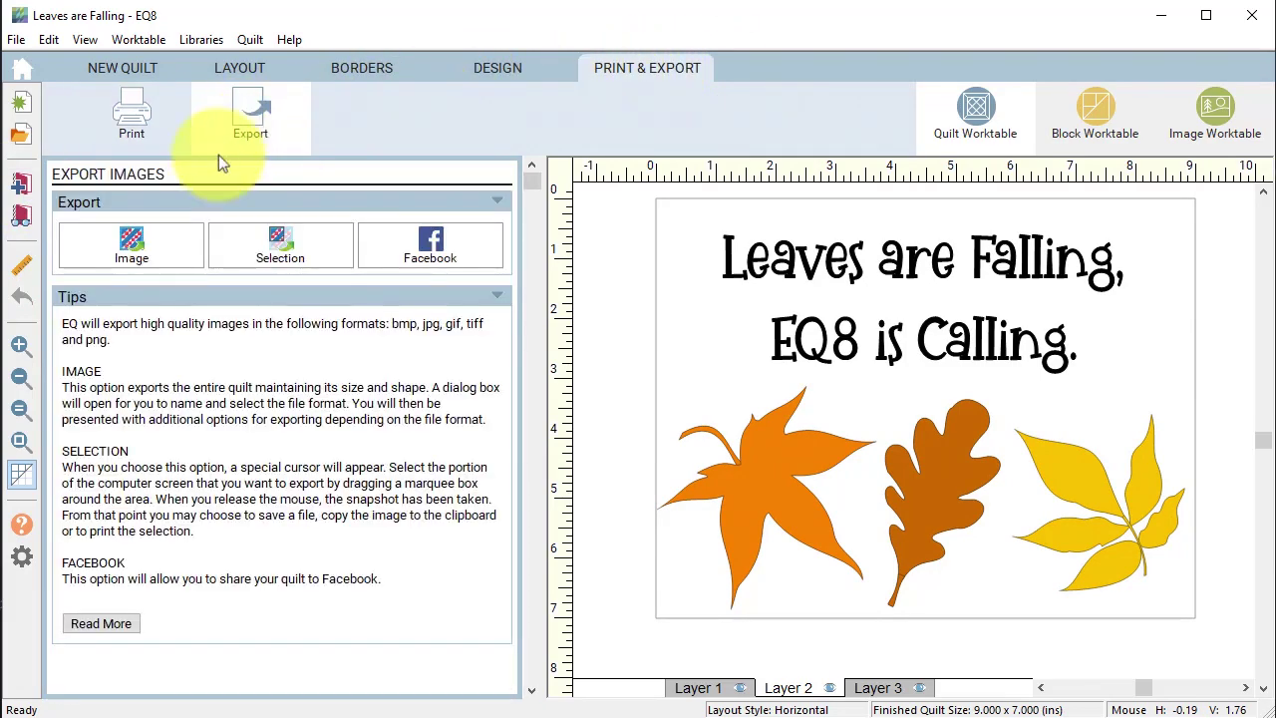
pyautogui.click(131, 244)
pyautogui.moveTo(501, 76); pyautogui.dragTo(488, 35)
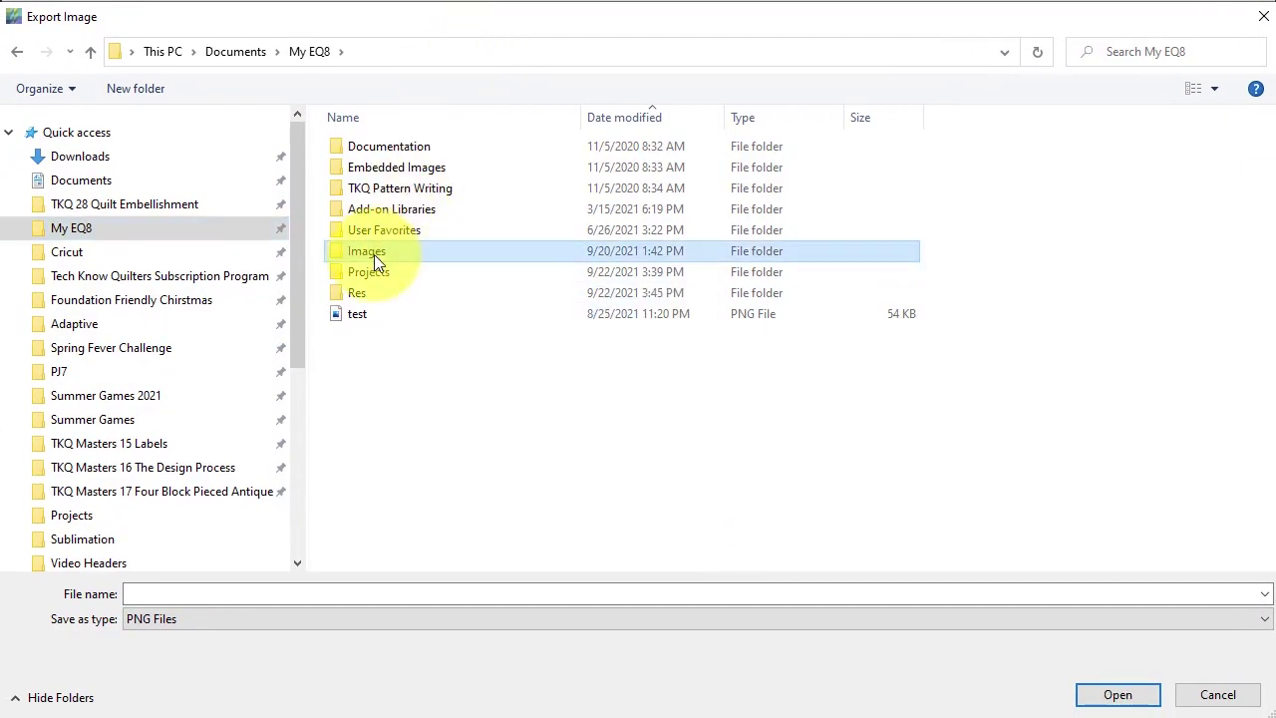
pyautogui.doubleClick(374, 253)
pyautogui.click(159, 594)
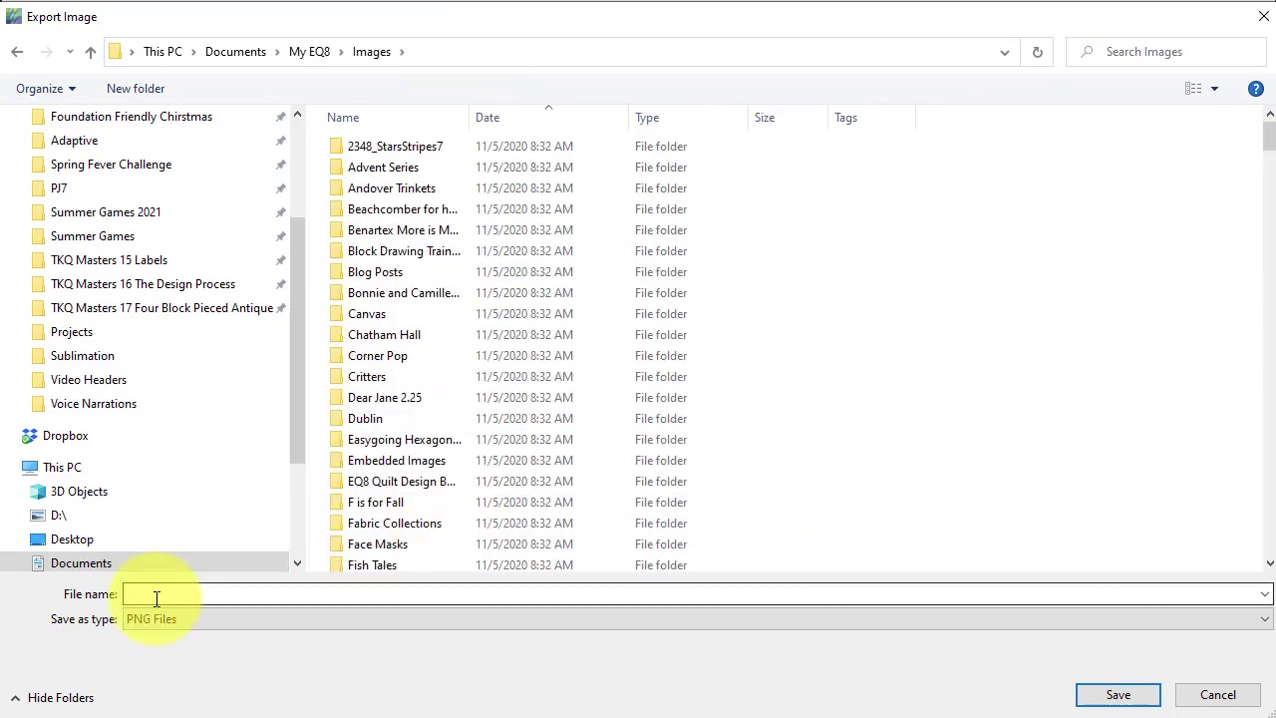
pyautogui.write('Leaves are Falling 2')
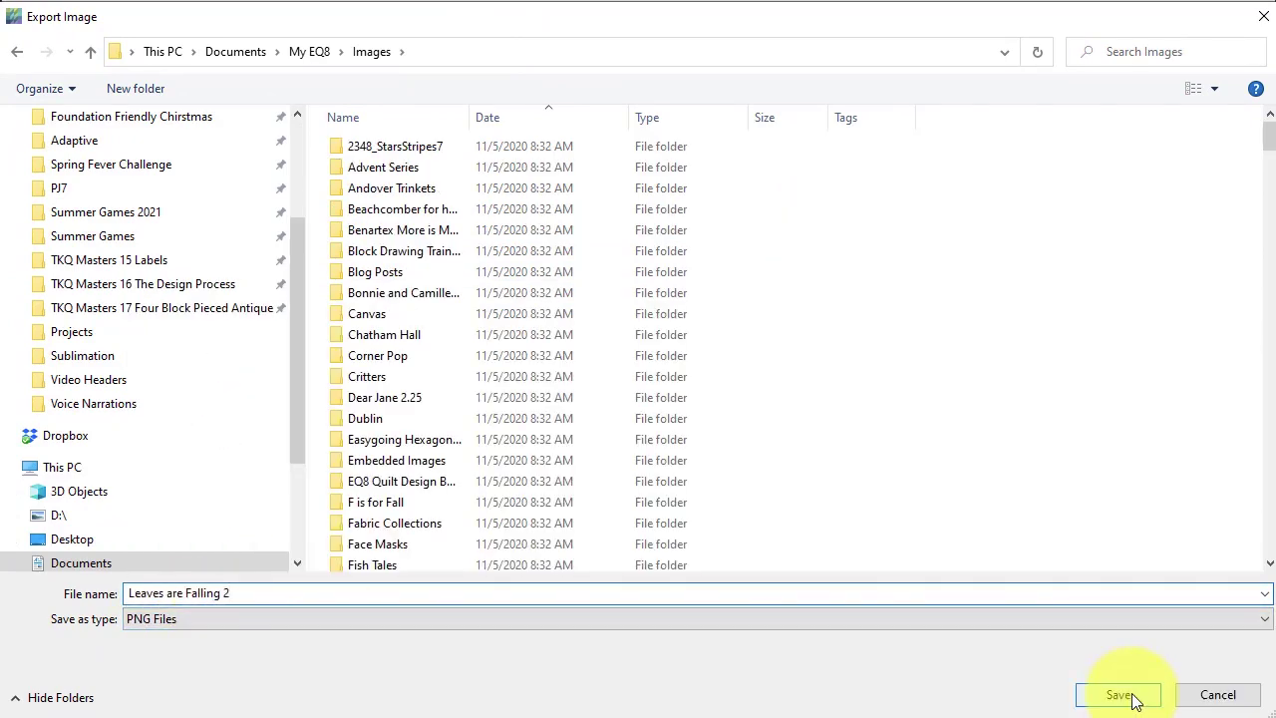
pyautogui.click(1118, 695)
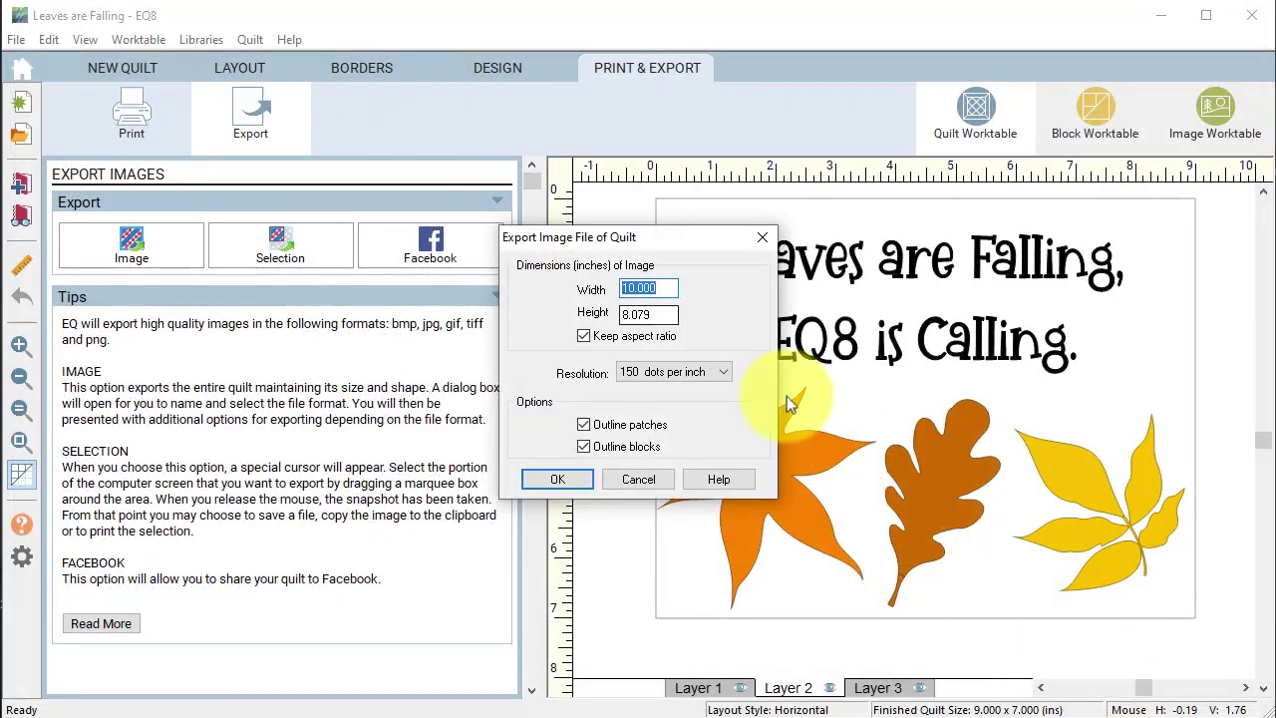
# Set the exported image's width to 9 inches and resolution to 600 dots per inch, turn off patch outlines and finish the export.
pyautogui.doubleClick(656, 289)
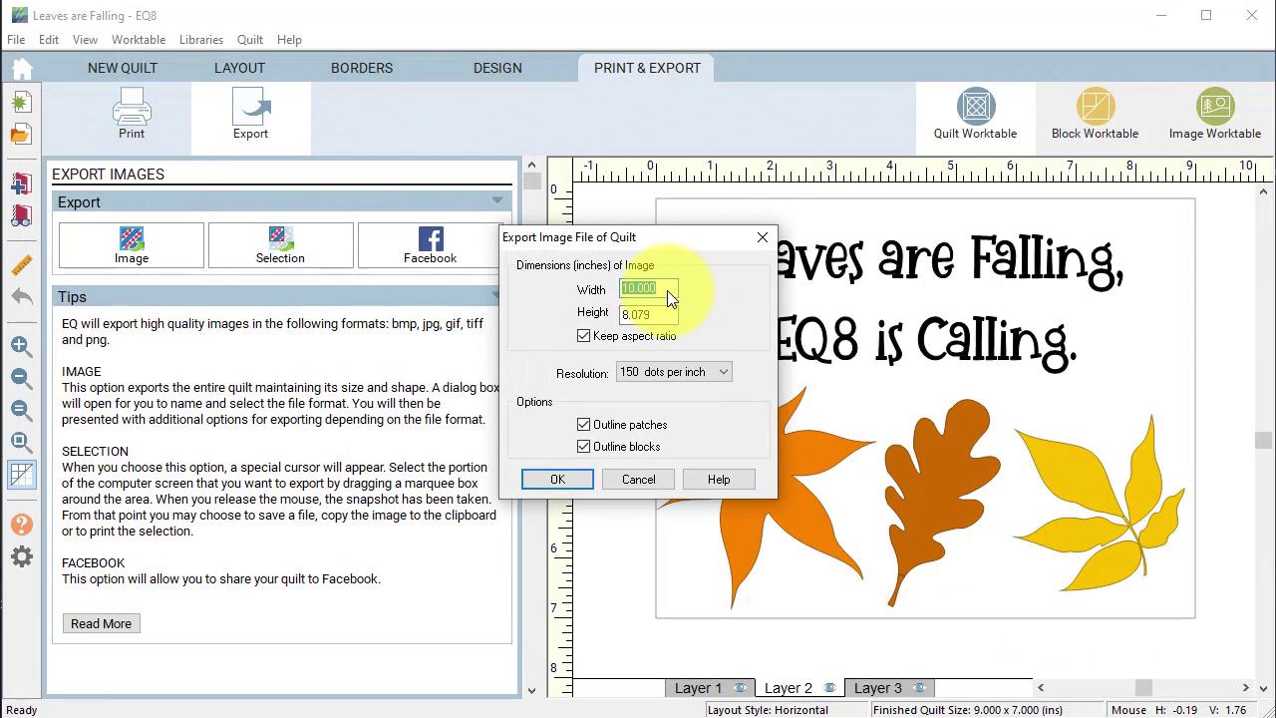
pyautogui.write('9')
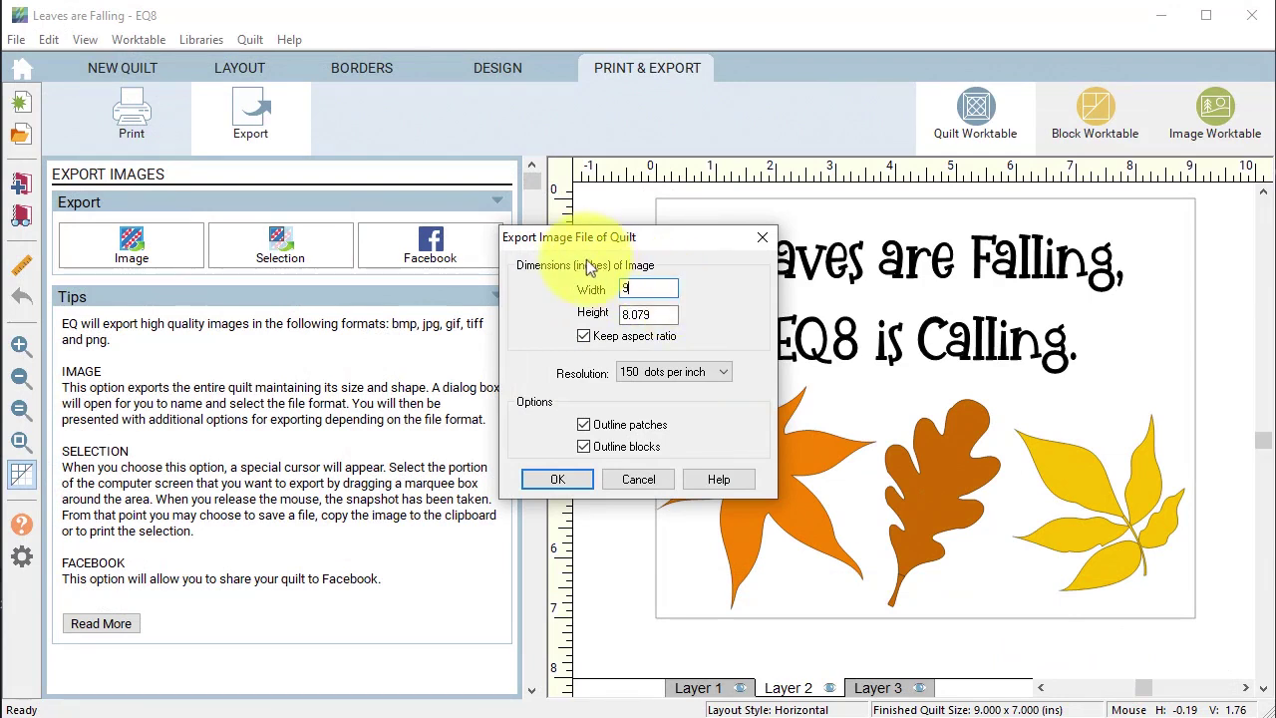
pyautogui.click(723, 372)
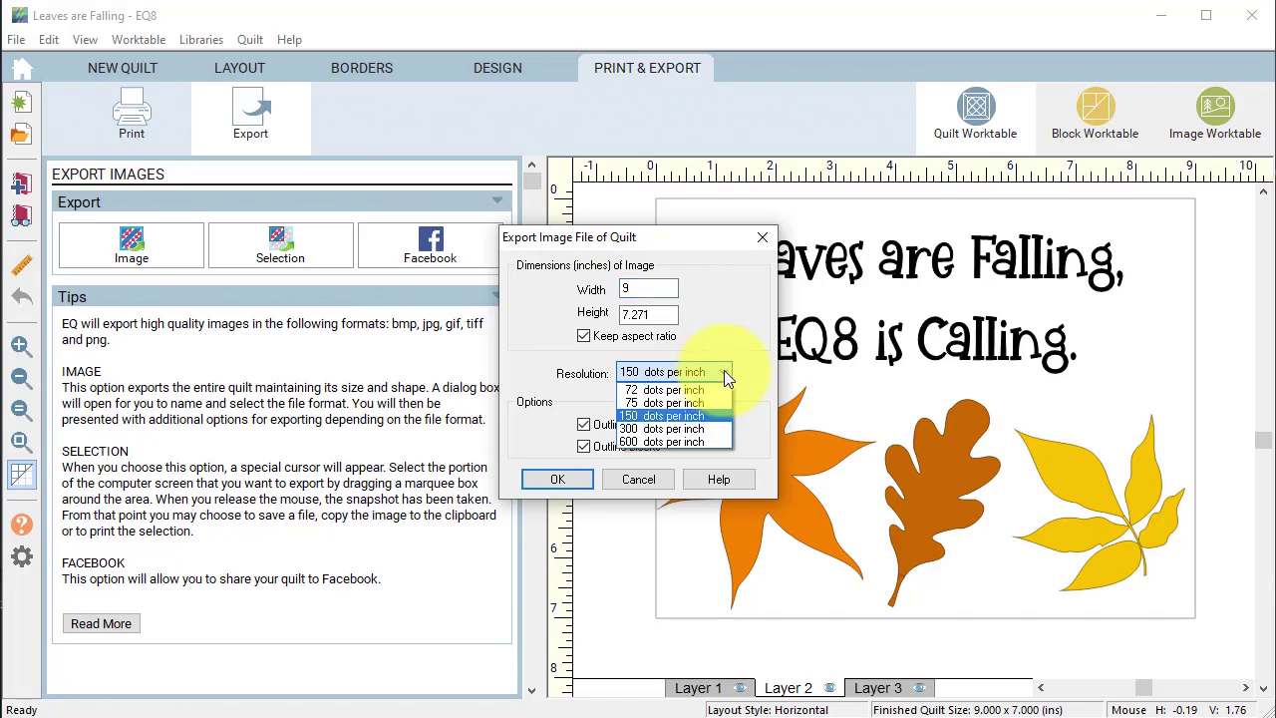
pyautogui.press('Down')
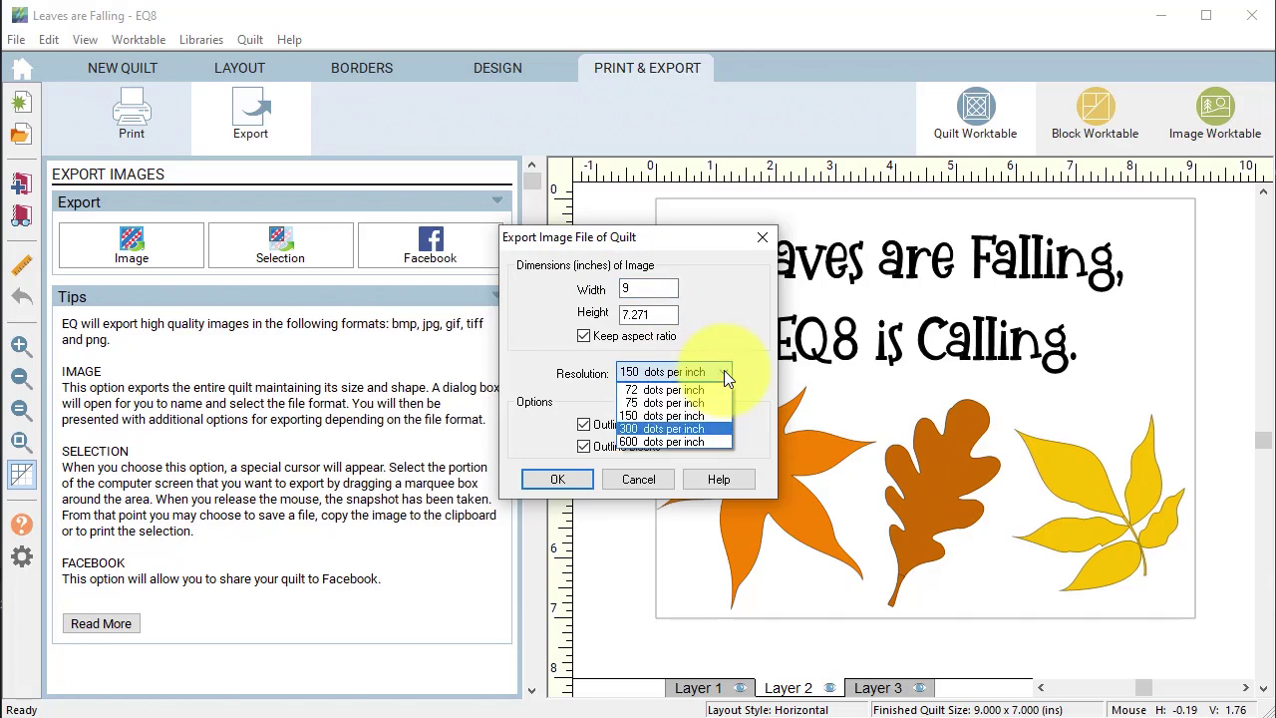
pyautogui.click(666, 441)
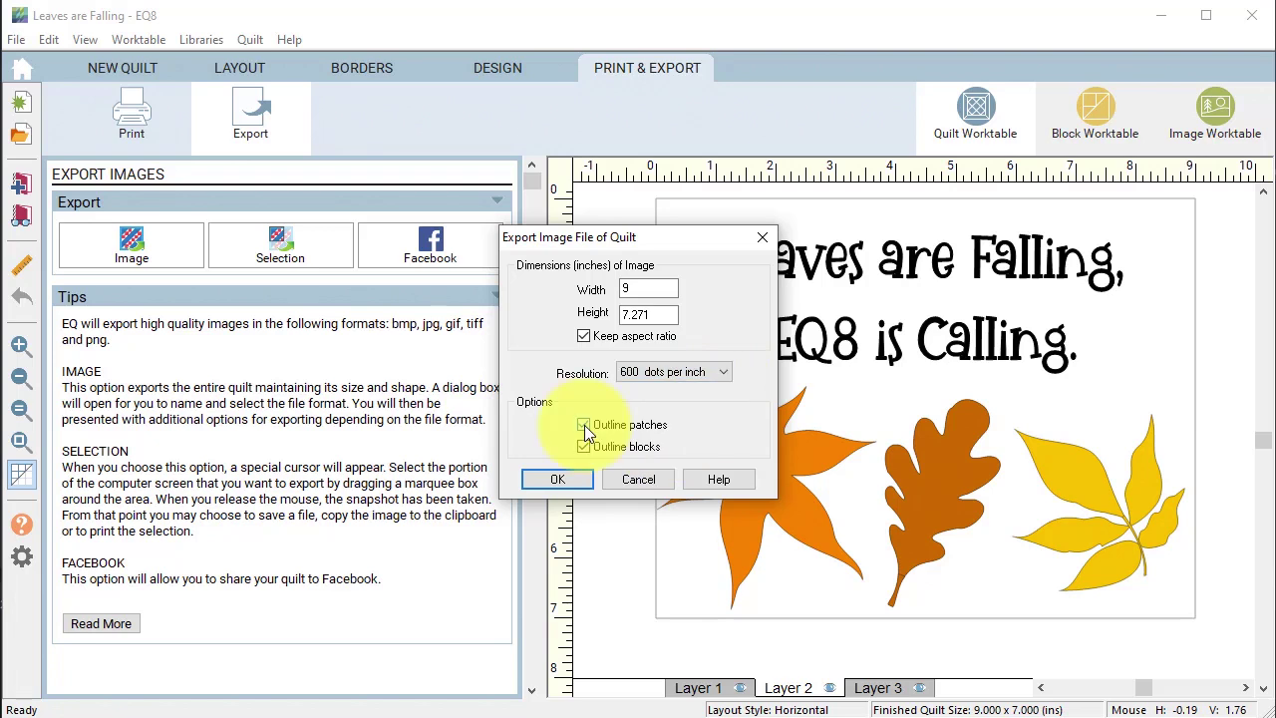
pyautogui.click(584, 424)
pyautogui.click(557, 479)
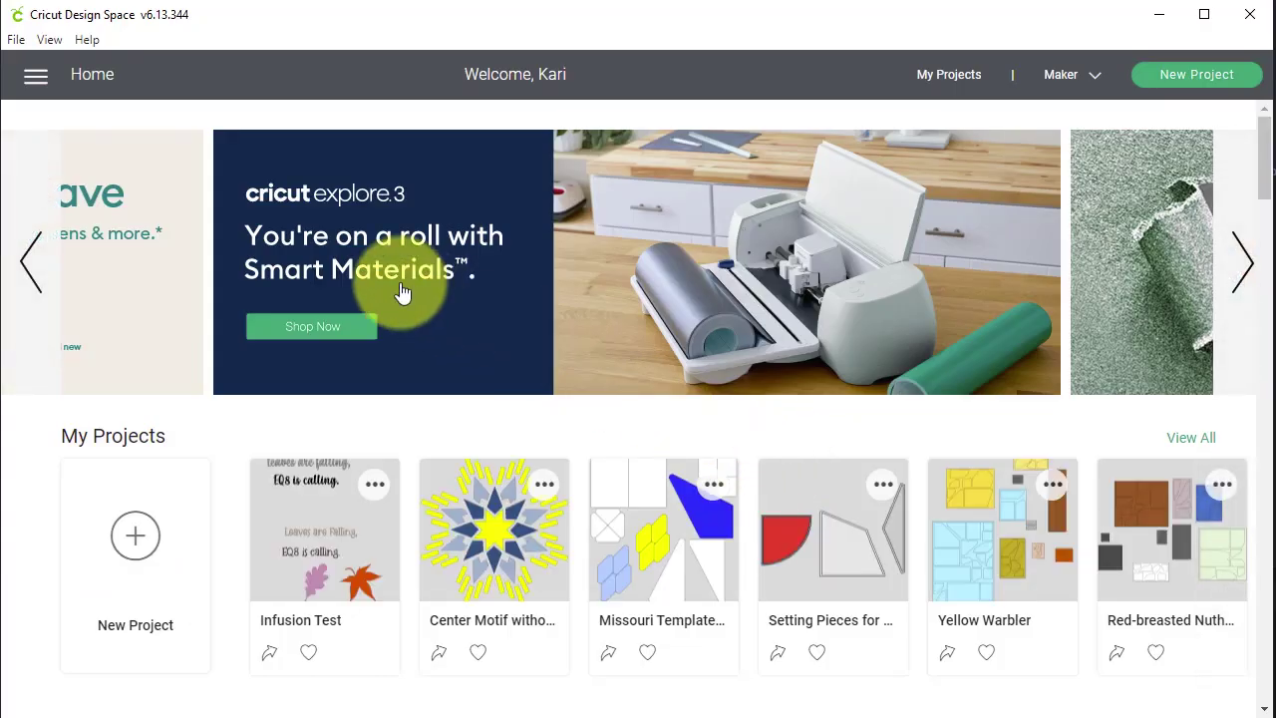
# Start a new project and load the "Leaves are Falling 2" PNG dated 9/22/2021 as an image upload.
pyautogui.click(136, 553)
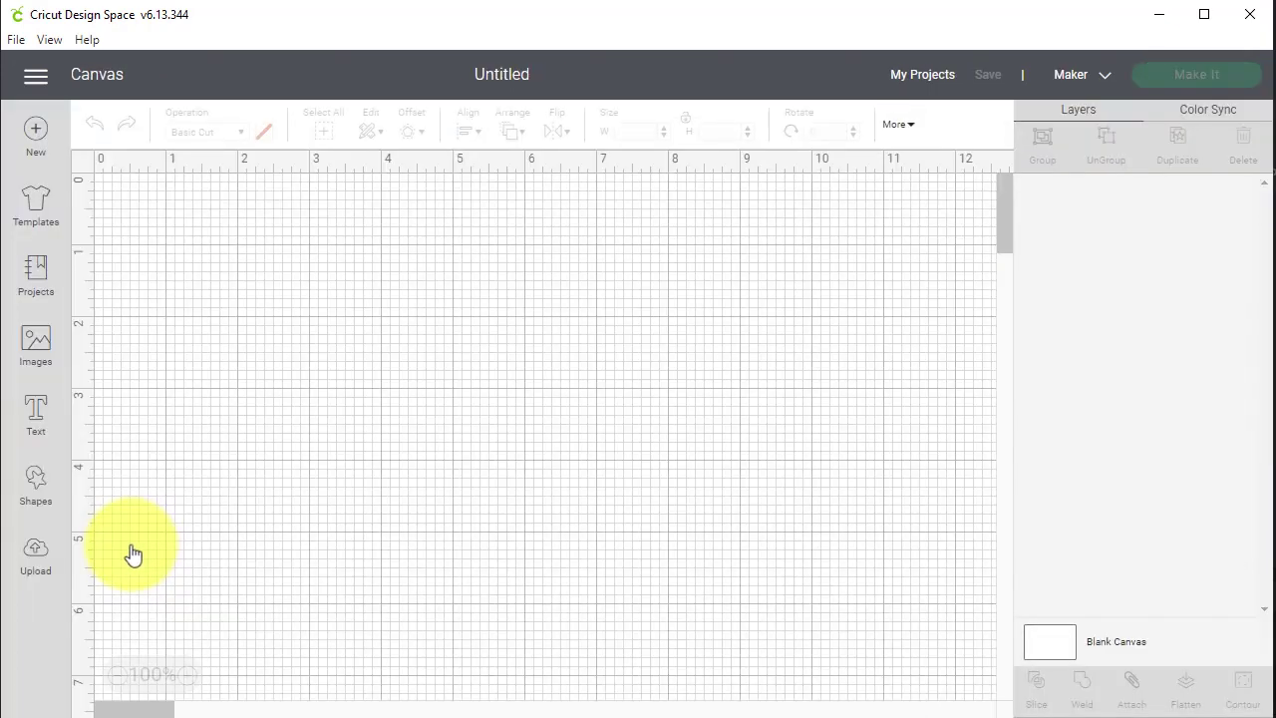
pyautogui.click(35, 556)
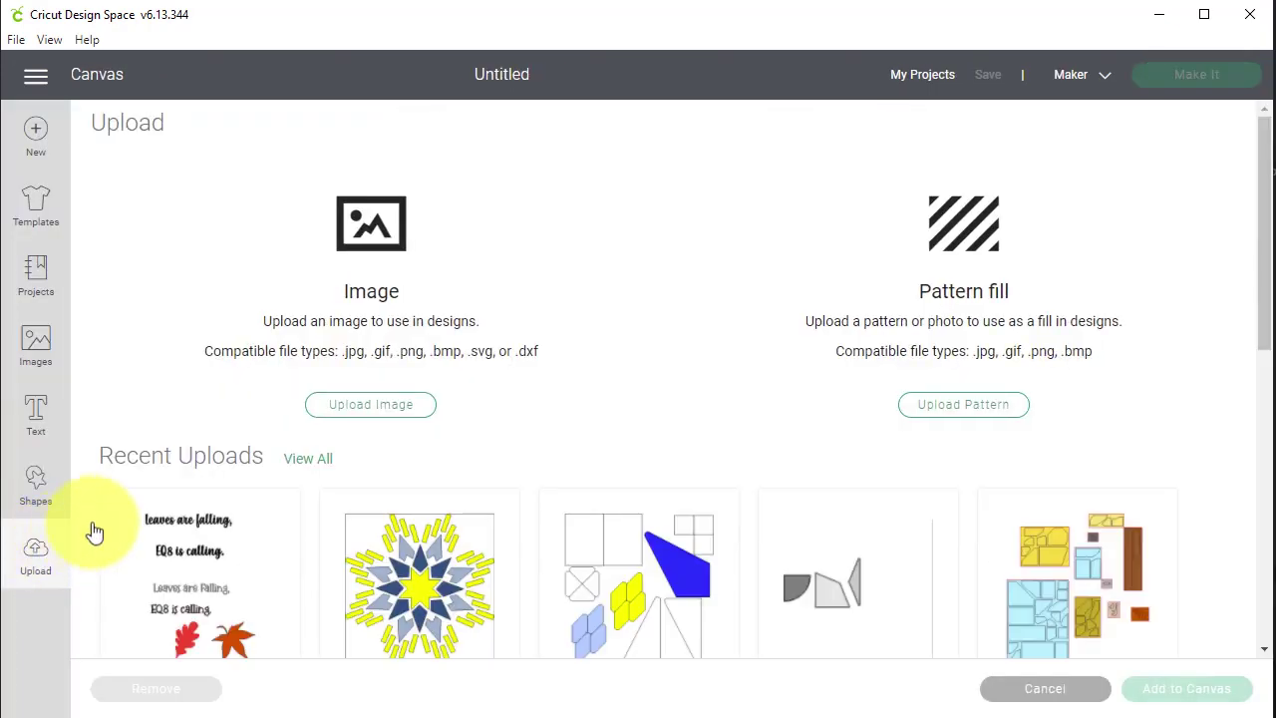
pyautogui.click(370, 407)
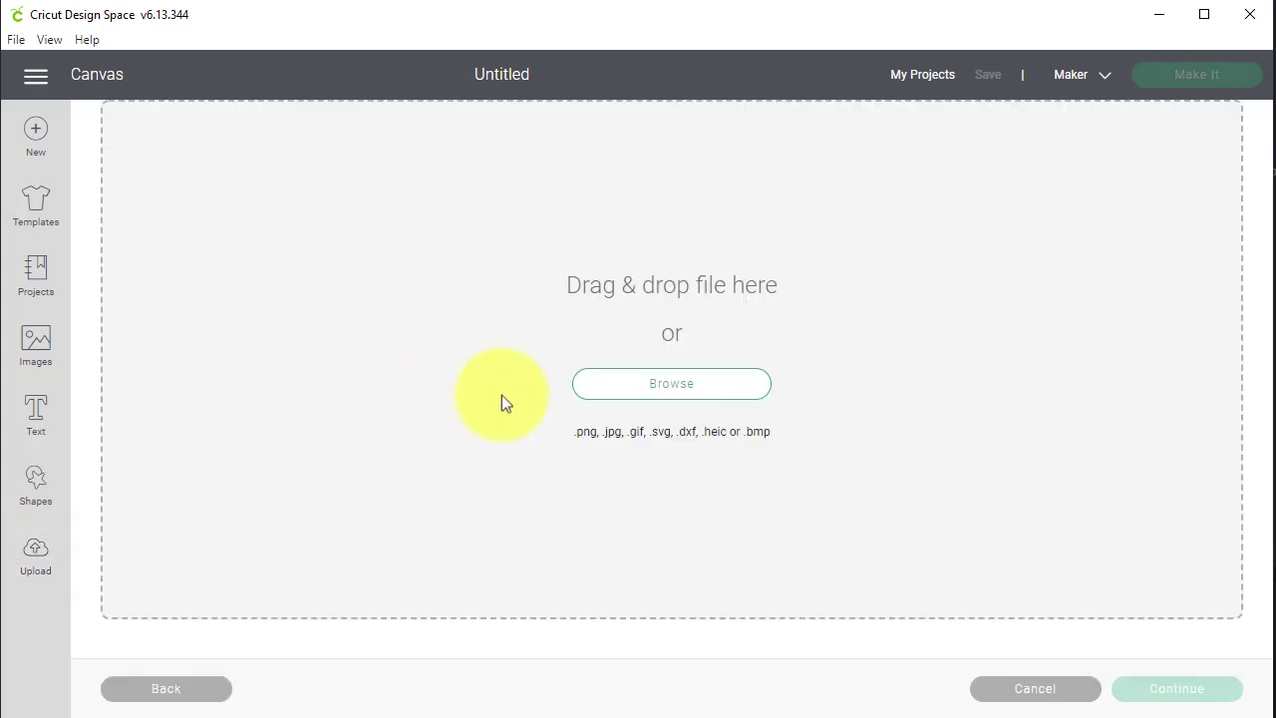
pyautogui.click(674, 394)
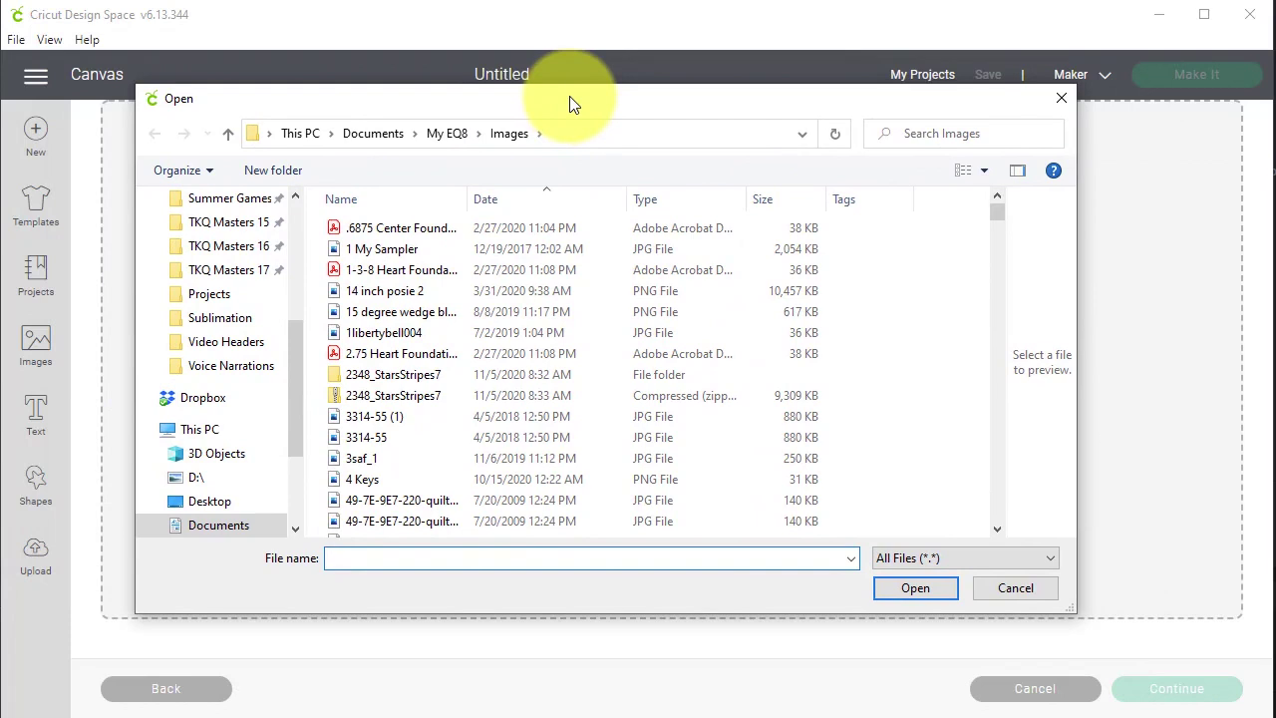
pyautogui.click(617, 200)
pyautogui.click(761, 341)
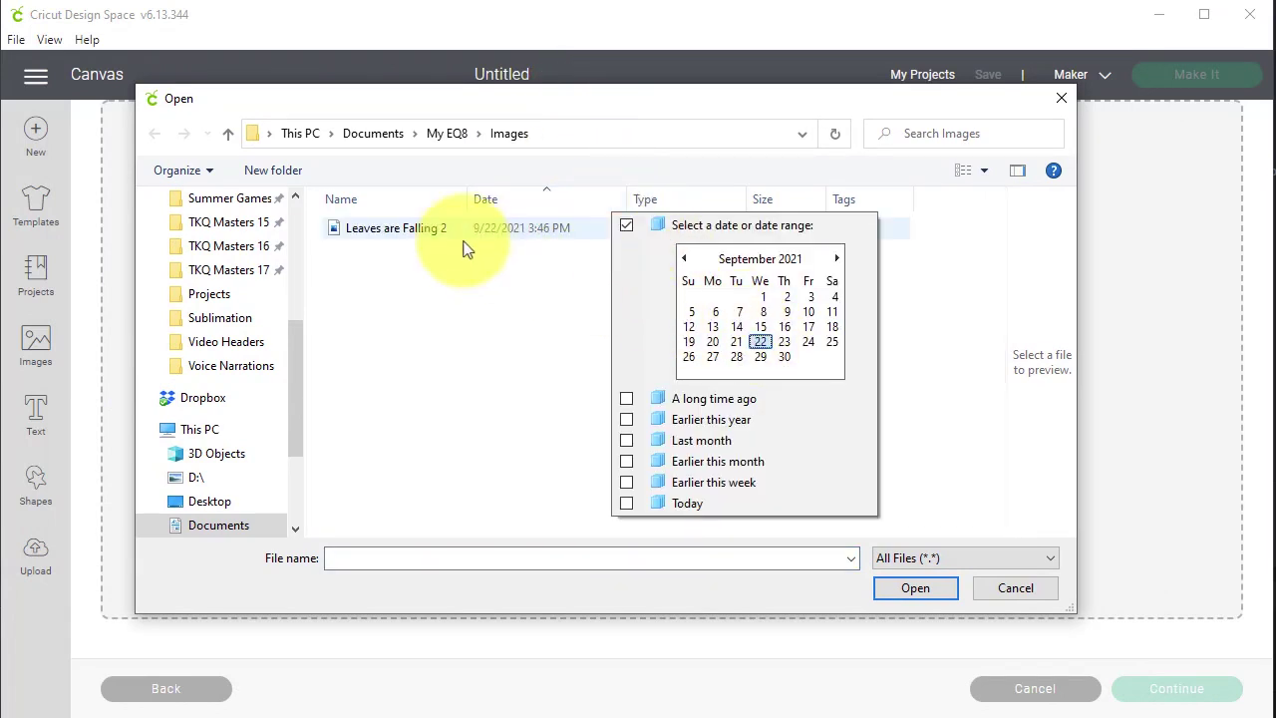
pyautogui.click(420, 228)
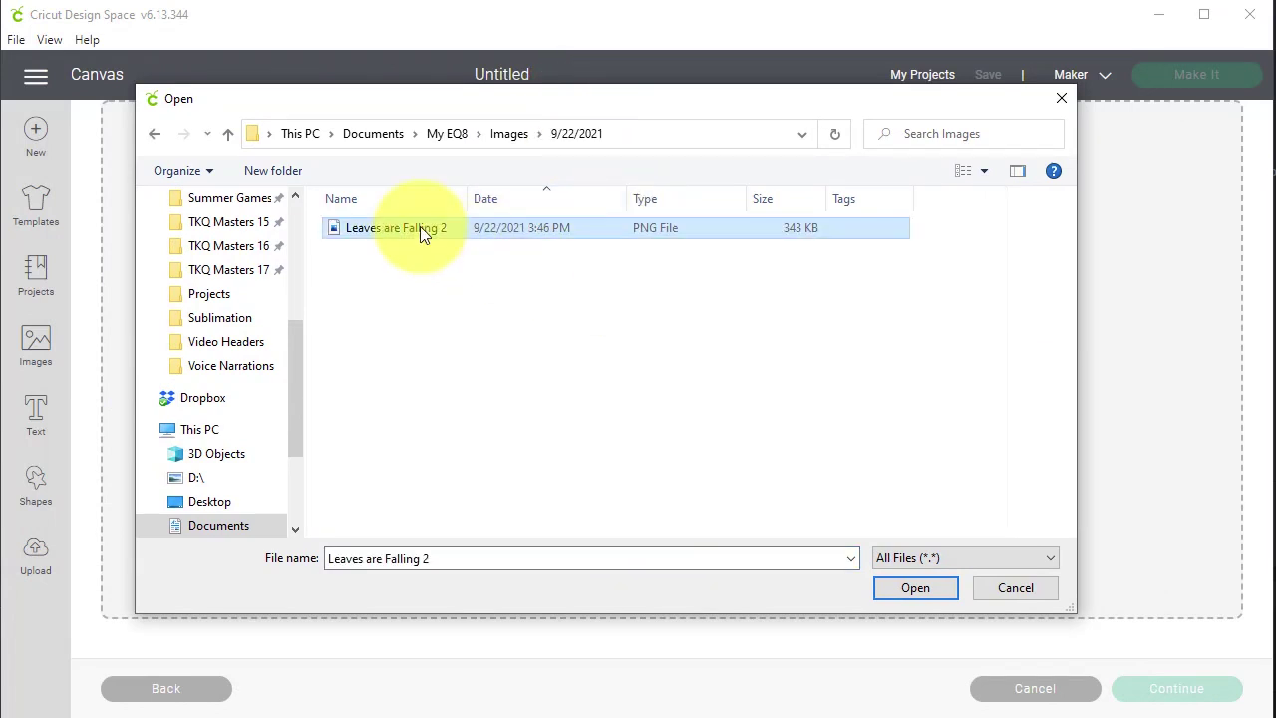
pyautogui.click(909, 590)
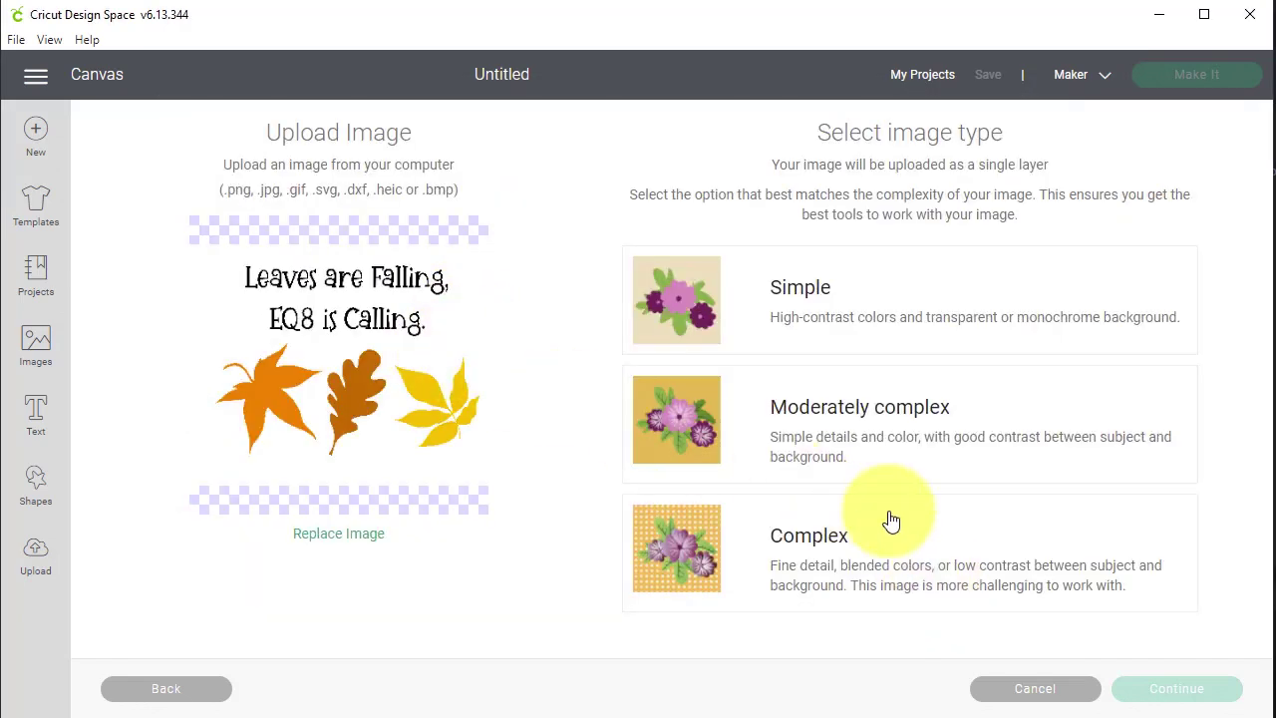
# Set the image type to Complex and erase the white background around the text and leaves.
pyautogui.click(682, 554)
pyautogui.click(1171, 688)
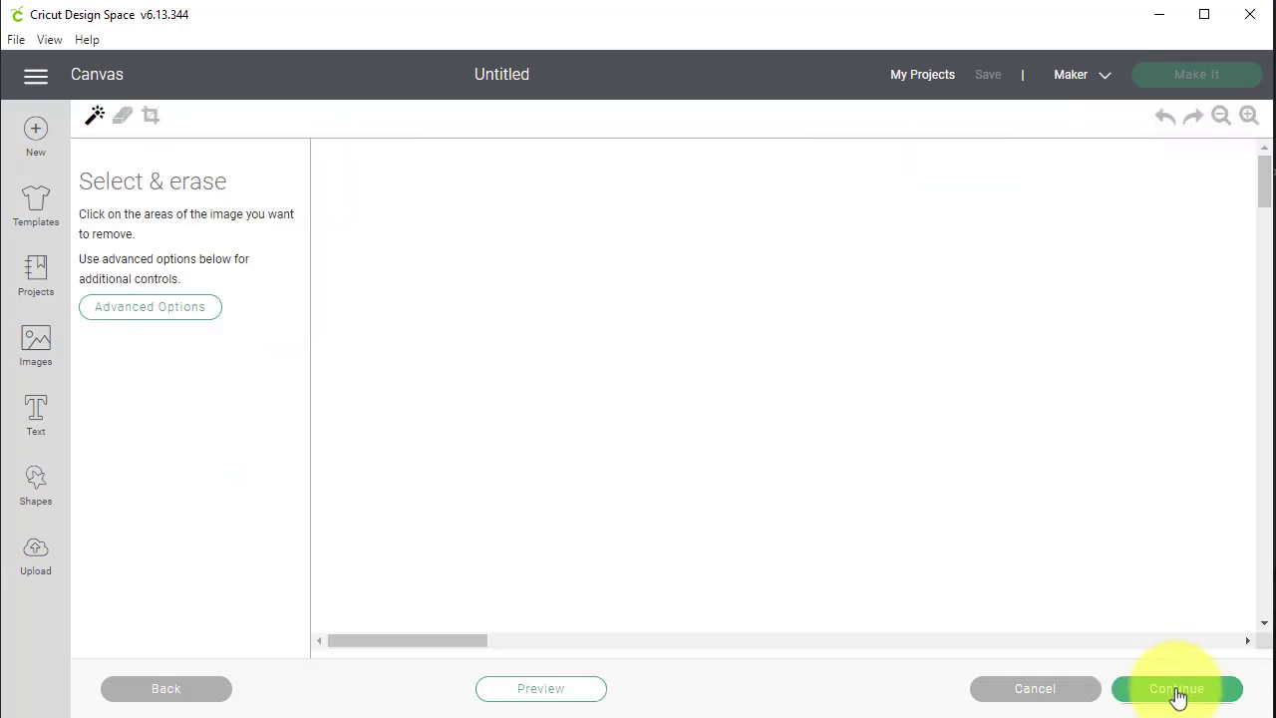
pyautogui.moveTo(1262, 193)
pyautogui.mouseDown()
pyautogui.moveTo(1251, 456)
pyautogui.moveTo(1257, 440)
pyautogui.mouseUp()
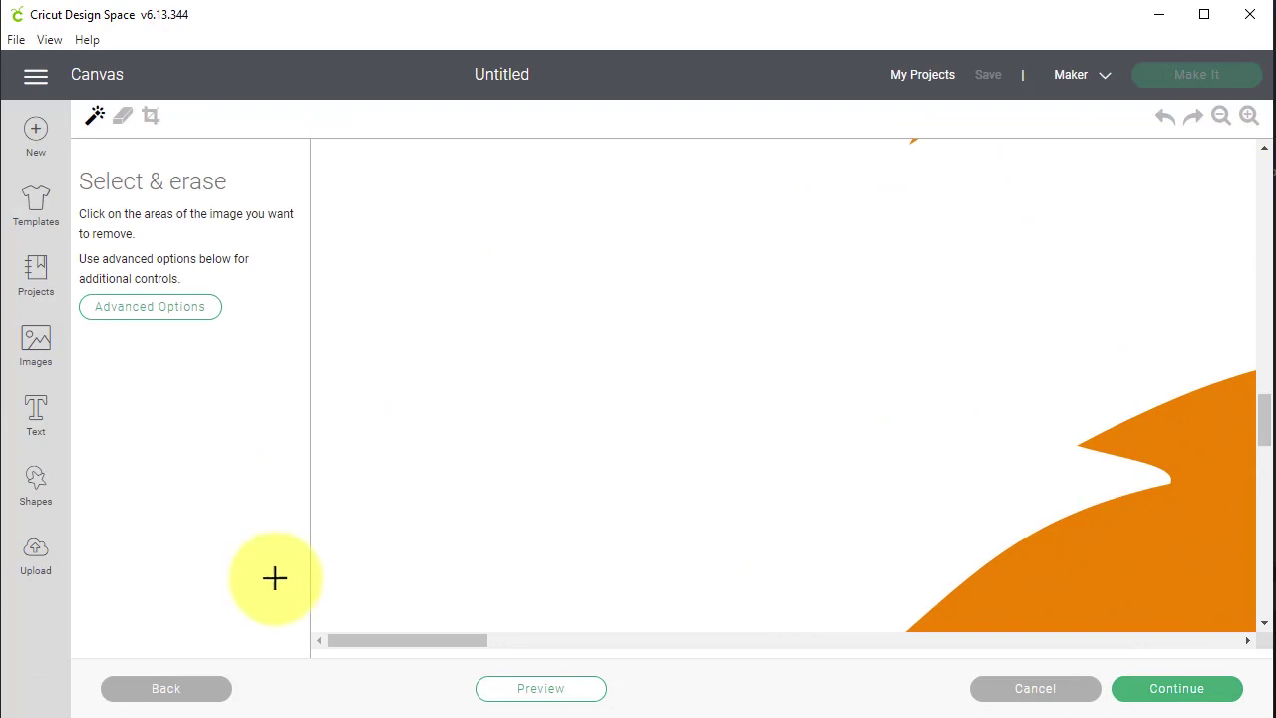
pyautogui.click(1222, 116)
pyautogui.click(1222, 117)
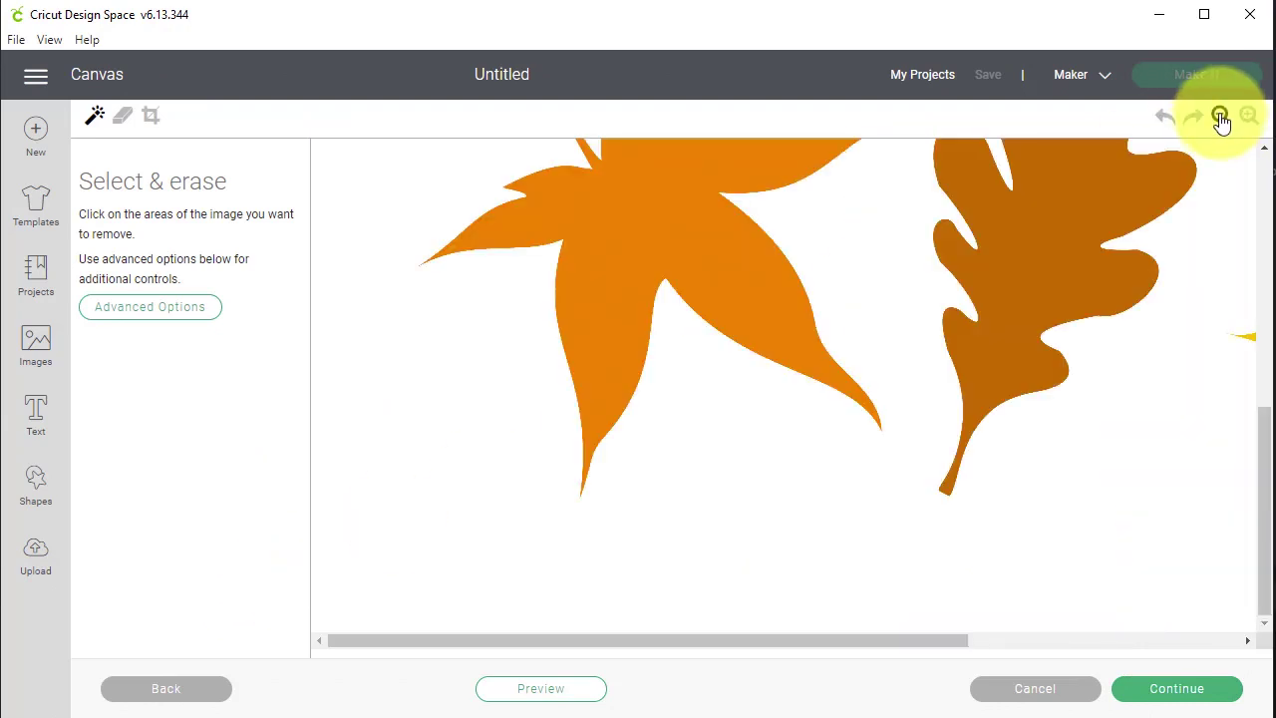
pyautogui.moveTo(1263, 538); pyautogui.dragTo(1264, 386)
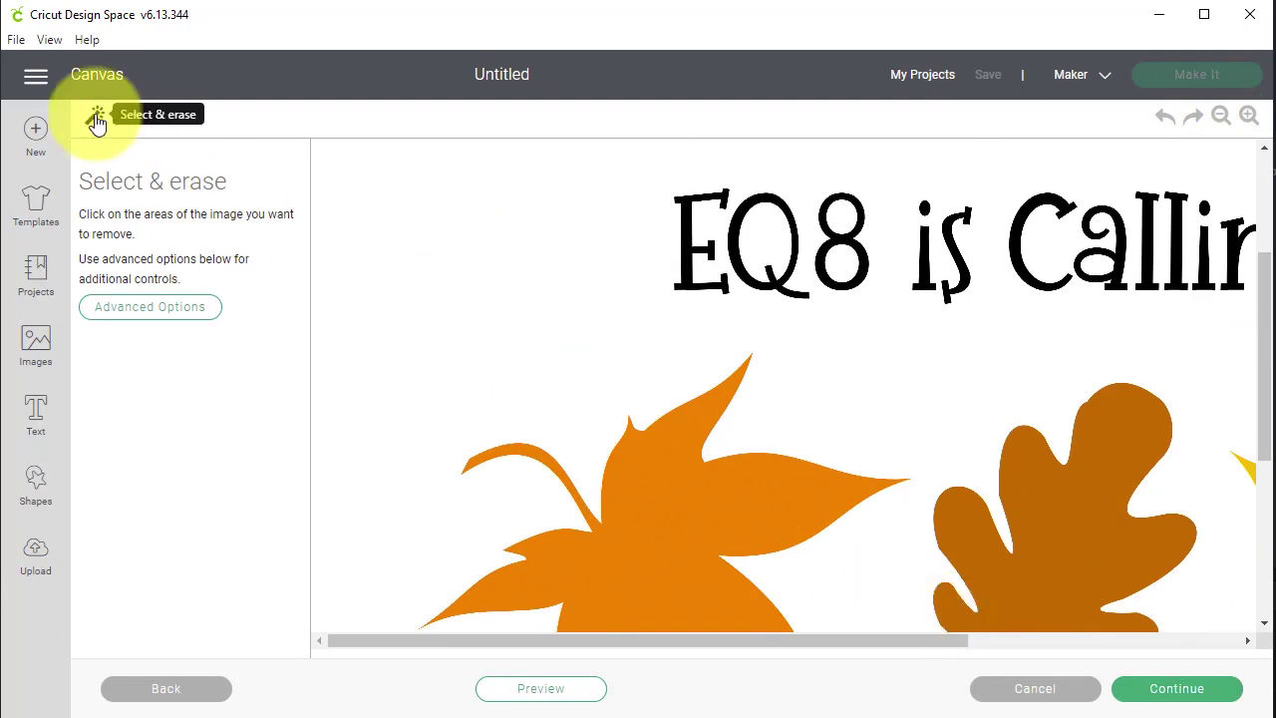
pyautogui.click(437, 328)
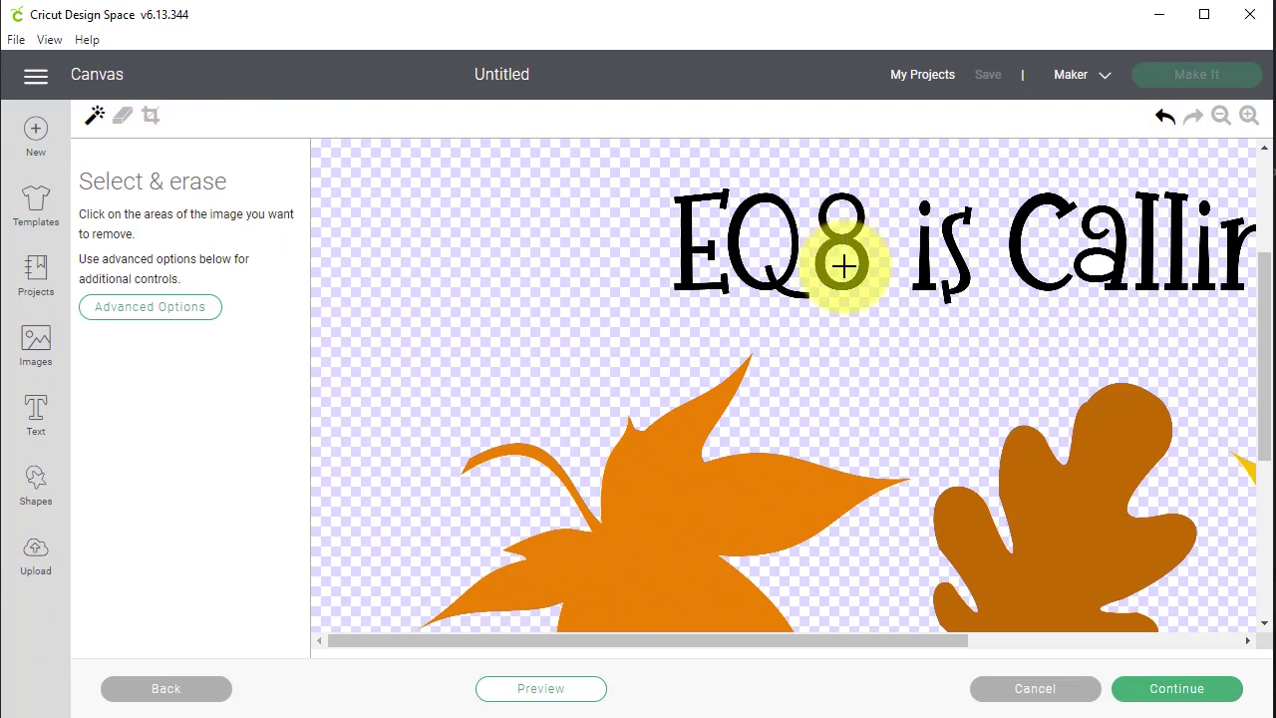
pyautogui.moveTo(917, 641); pyautogui.dragTo(1109, 641)
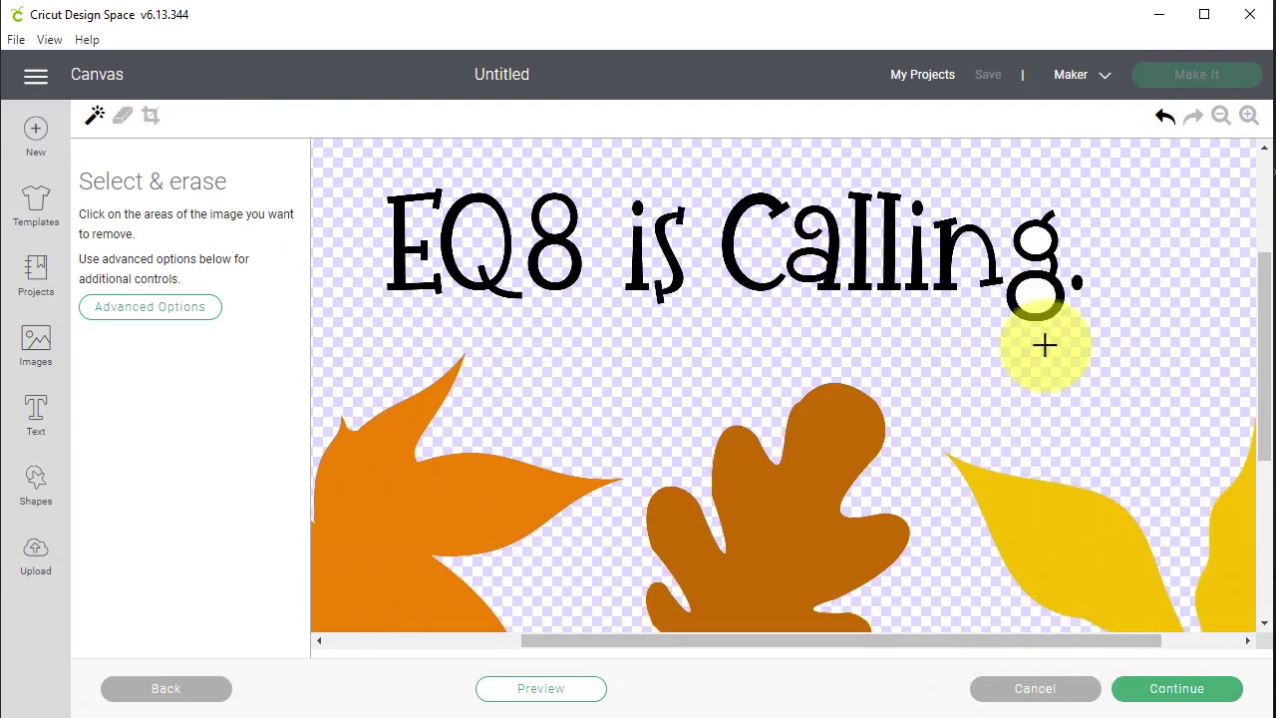
pyautogui.scroll(3, 1156, 344)
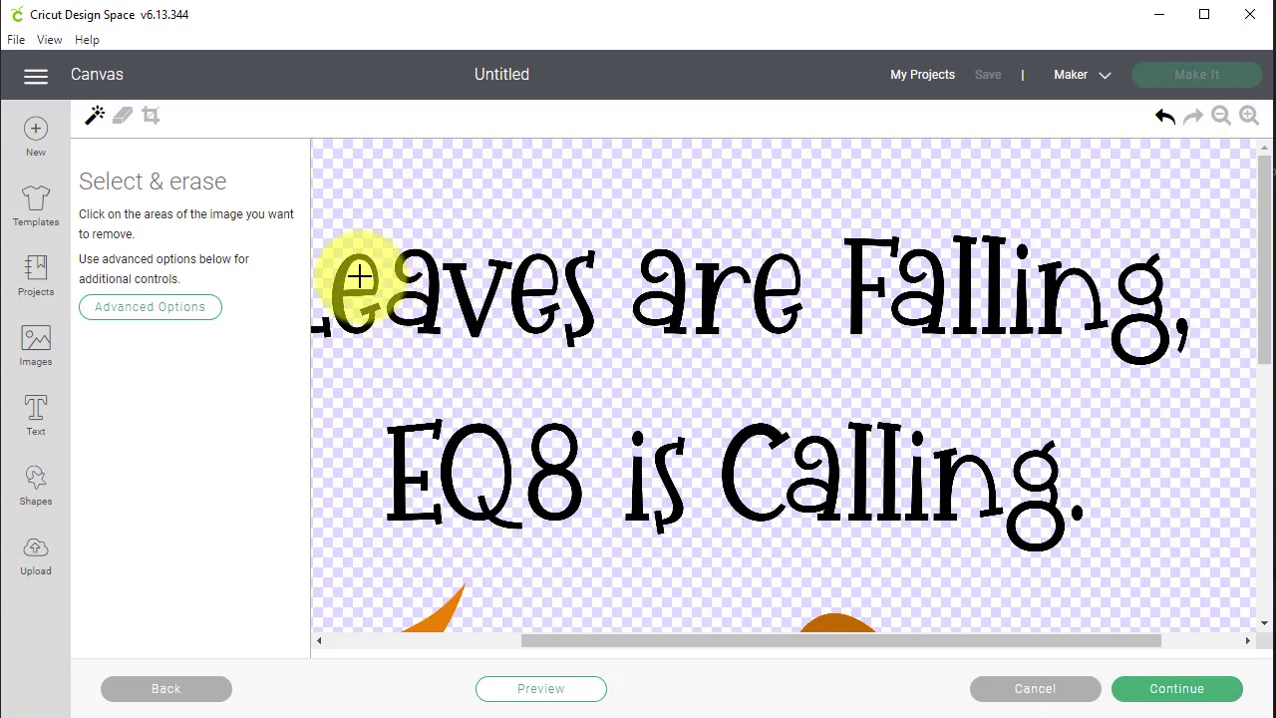
pyautogui.moveTo(1020, 643); pyautogui.dragTo(1065, 643)
pyautogui.scroll(-6, 939, 576)
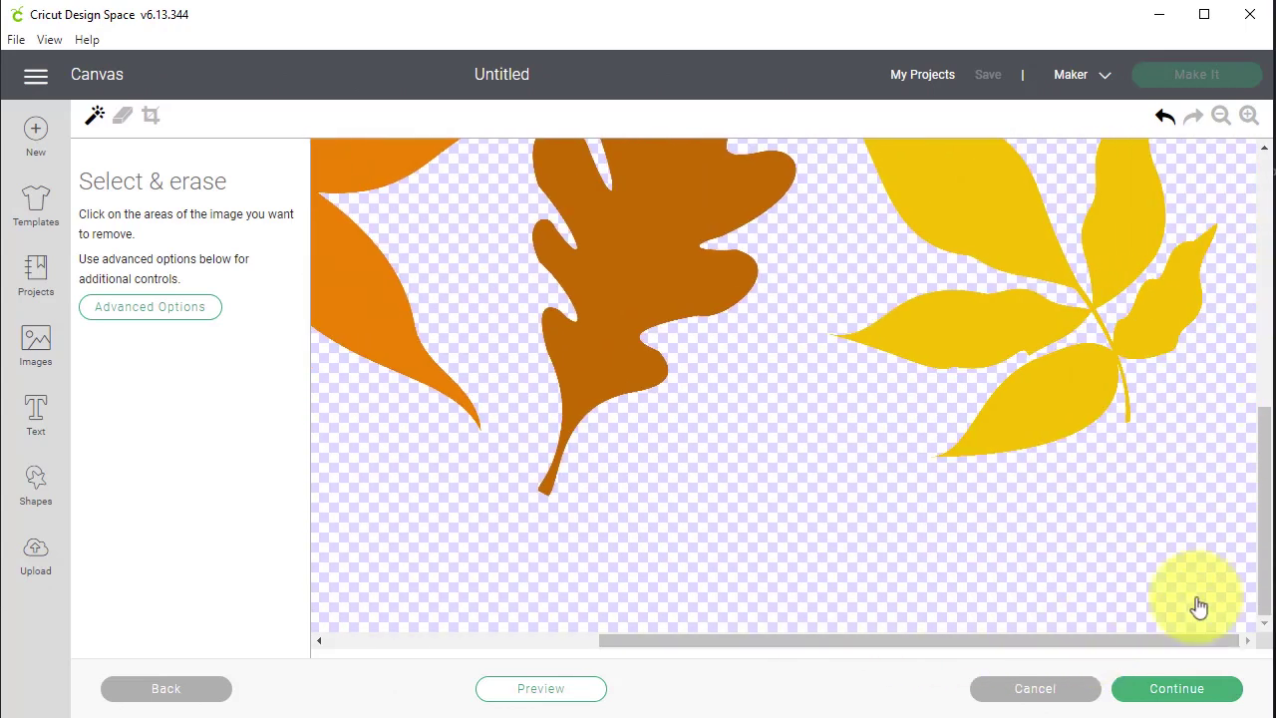
# Upload "Leaves are Falling 2" as a Cut Image and add it to the canvas.
pyautogui.click(1174, 690)
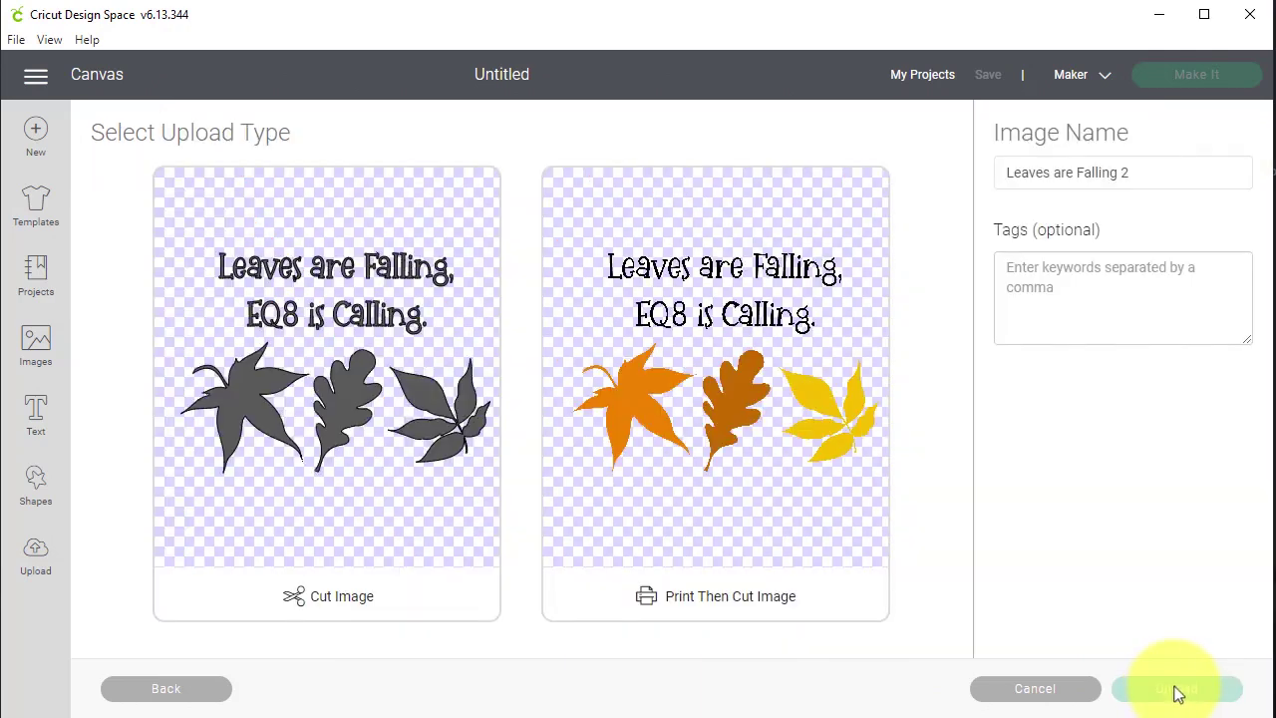
pyautogui.click(339, 602)
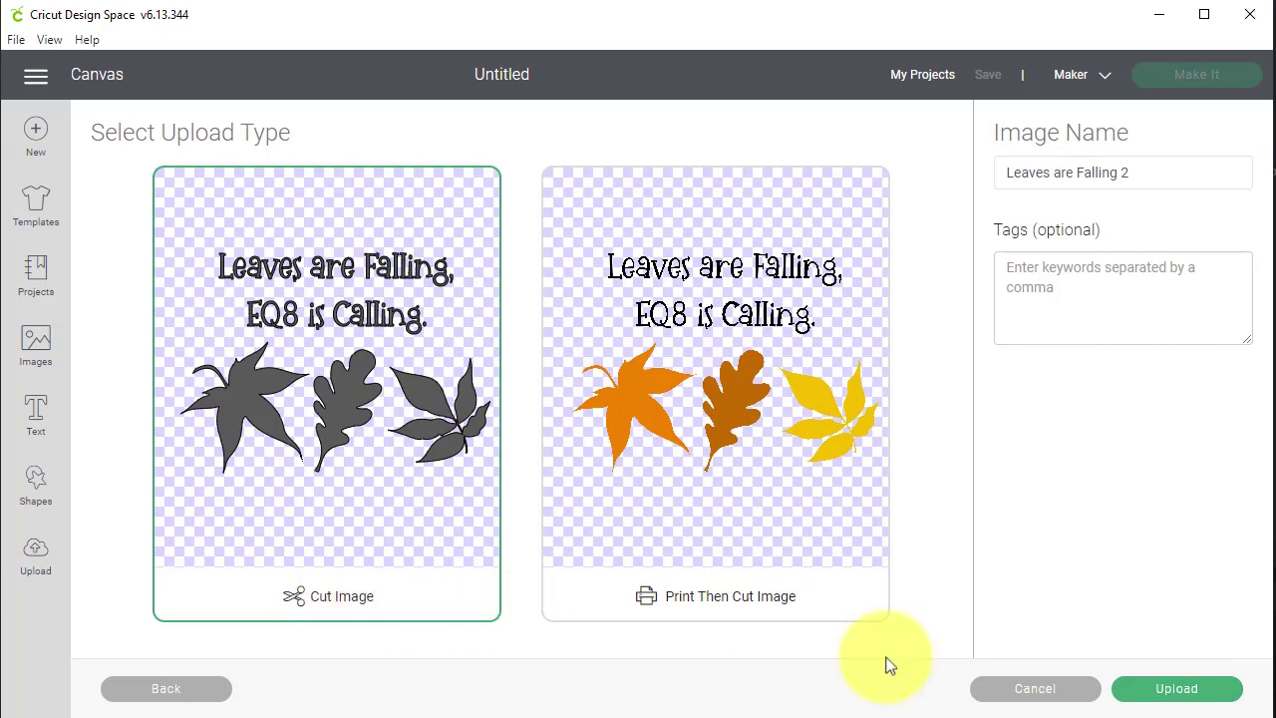
pyautogui.click(1178, 689)
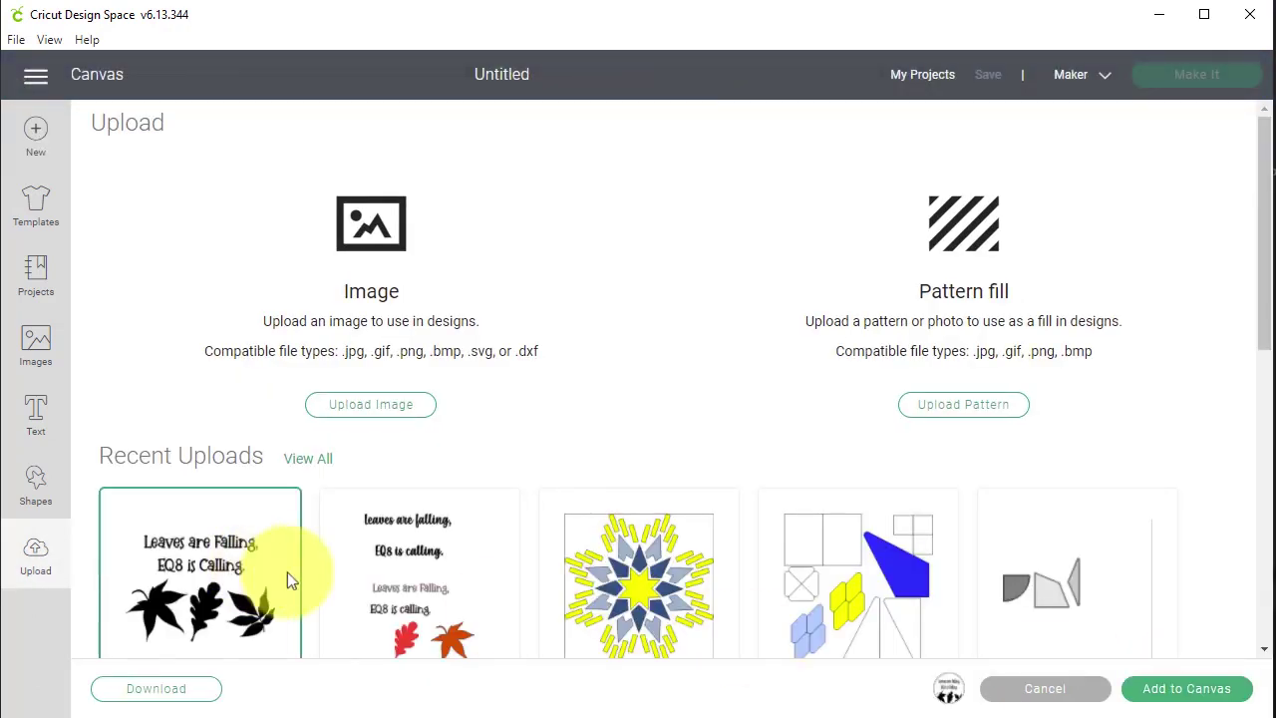
pyautogui.click(1202, 694)
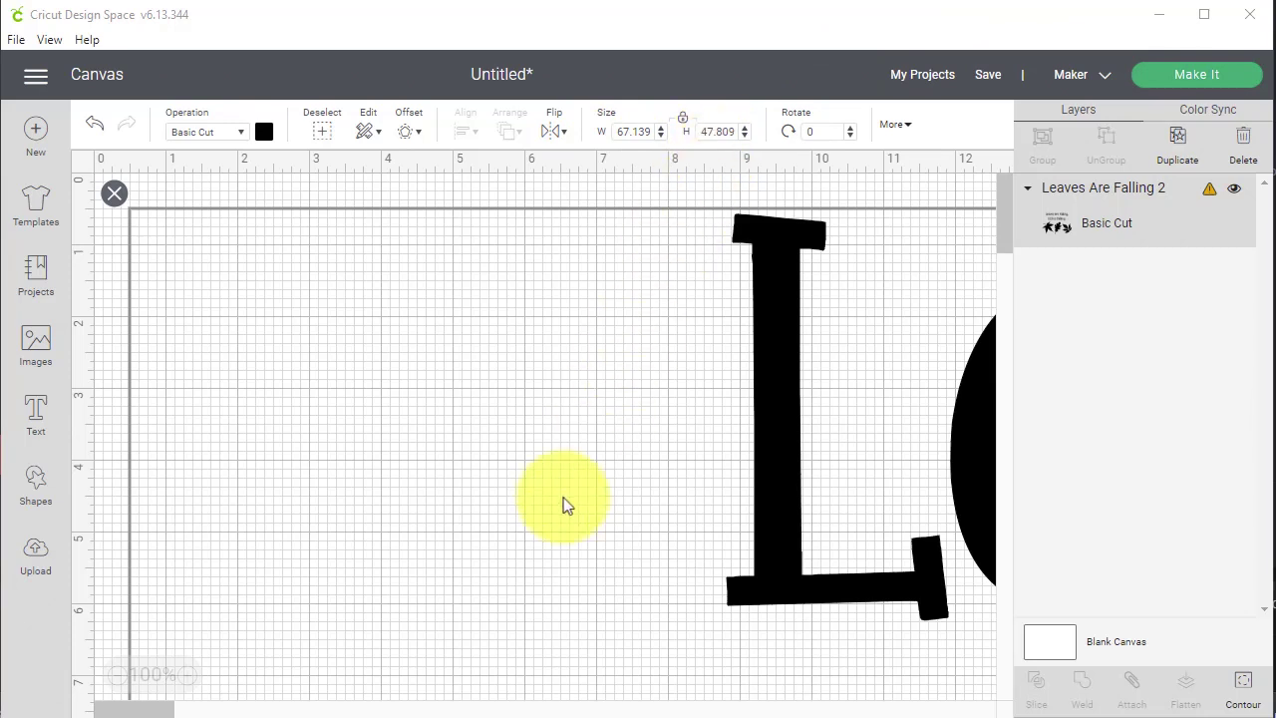
# Switch to the Leaves are Falling project in EQ8 and measure the design's width from the orange leaf's outer tip to the yellow leaf's outer edge.
pyautogui.moveTo(407, 717)
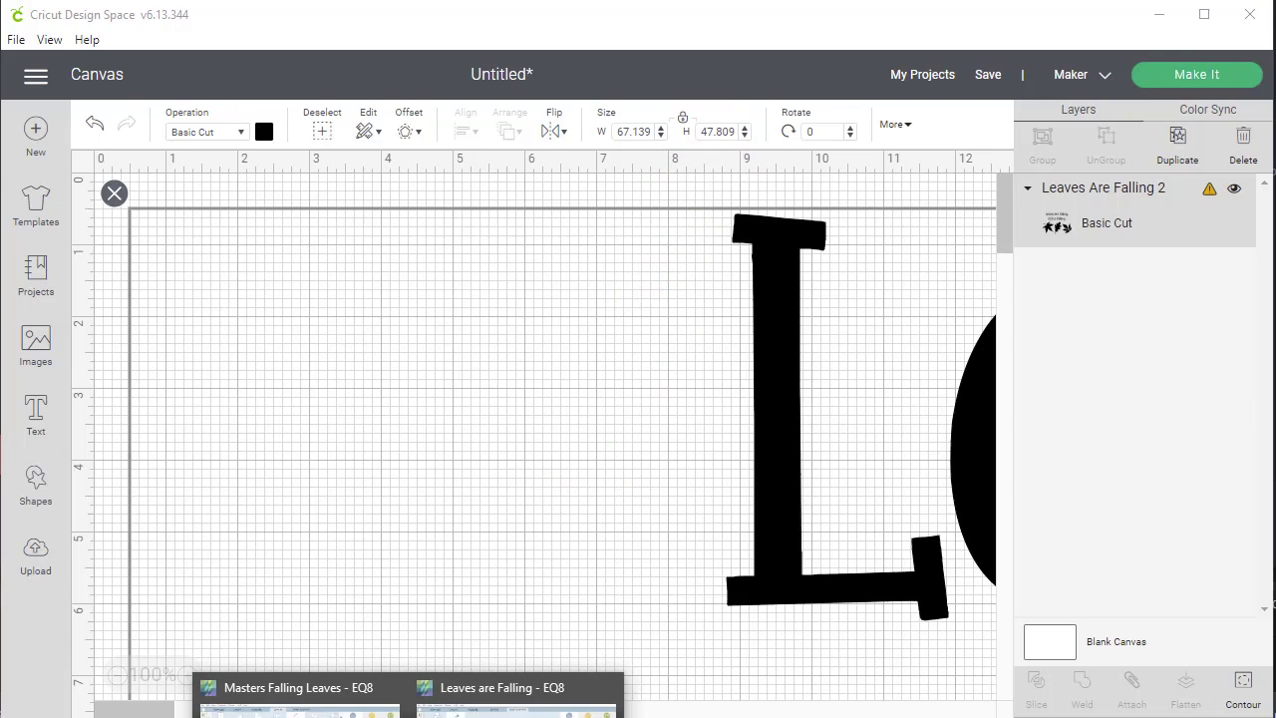
pyautogui.click(516, 698)
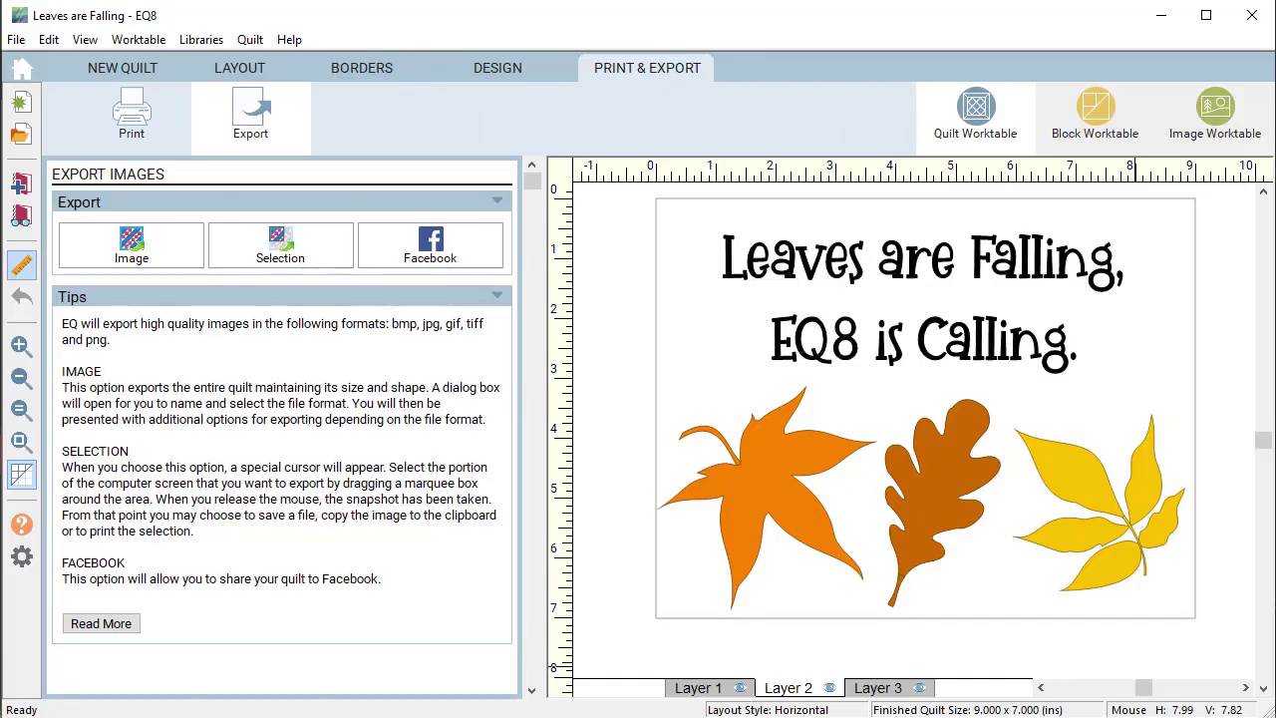
pyautogui.click(22, 267)
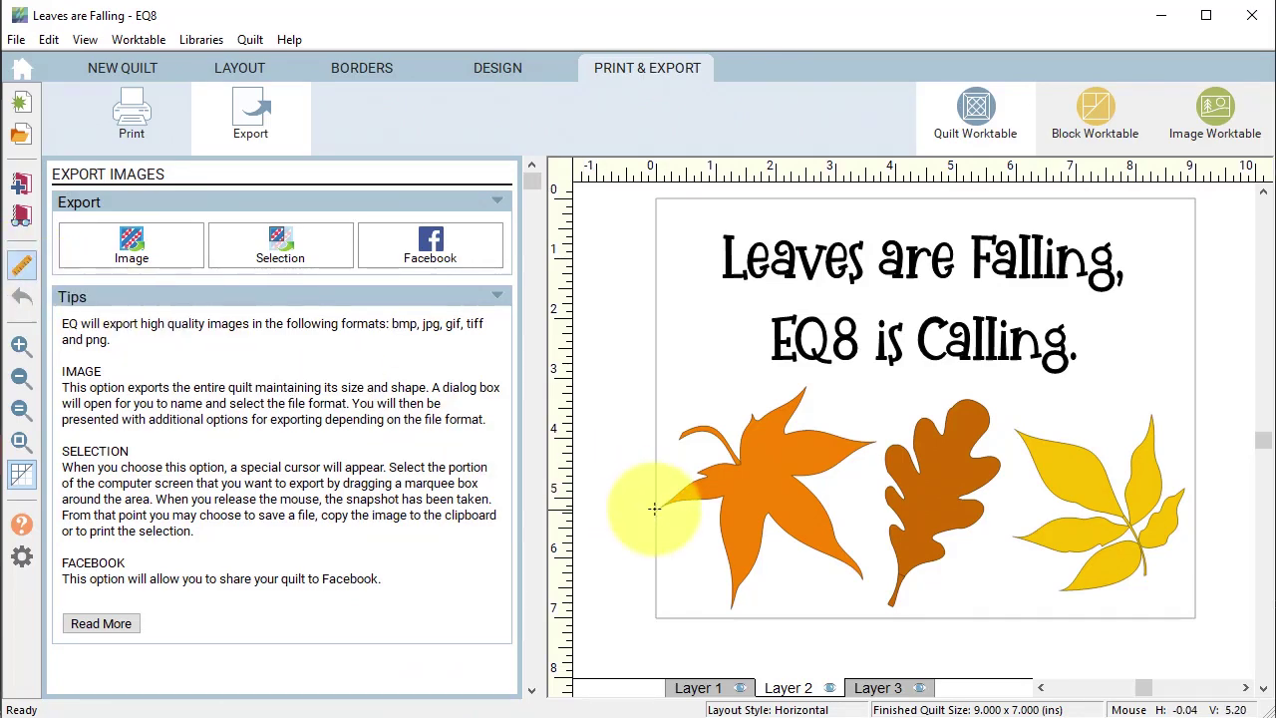
pyautogui.moveTo(655, 508); pyautogui.dragTo(1185, 491)
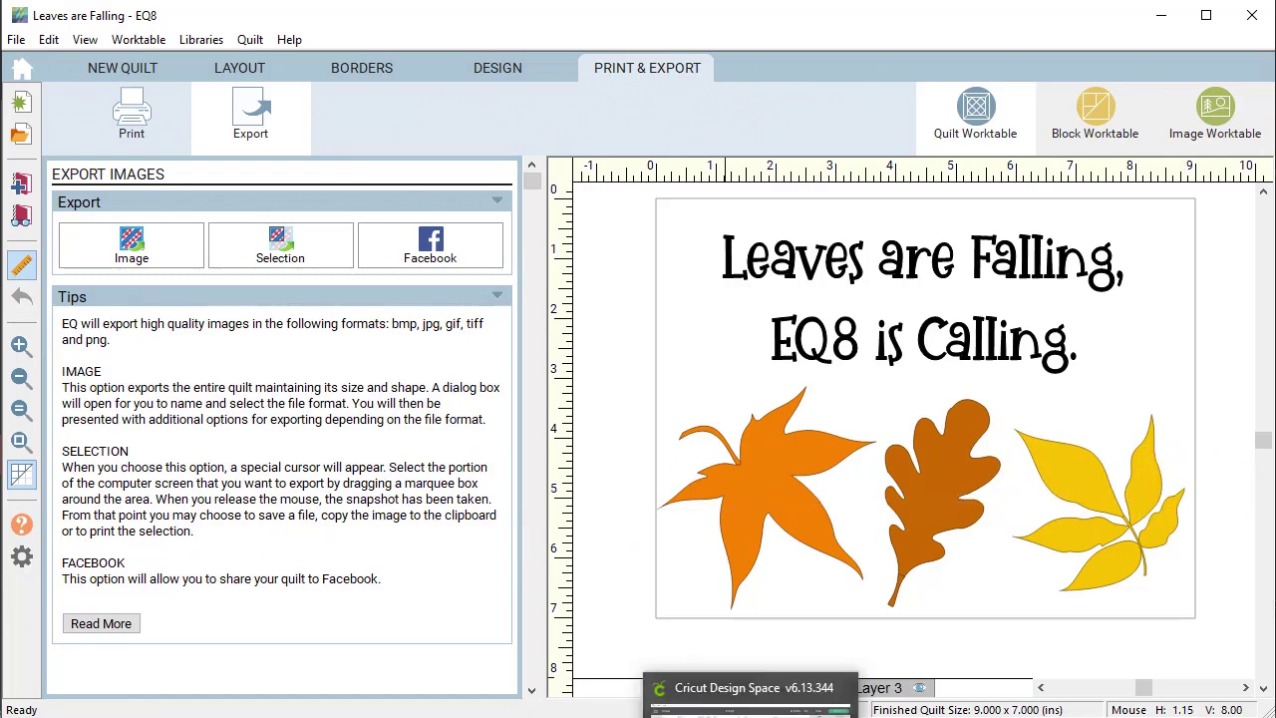
# Switch back to Cricut Design Space and set the uploaded image's width to 8.9 inches with its proportions locked.
pyautogui.click(749, 698)
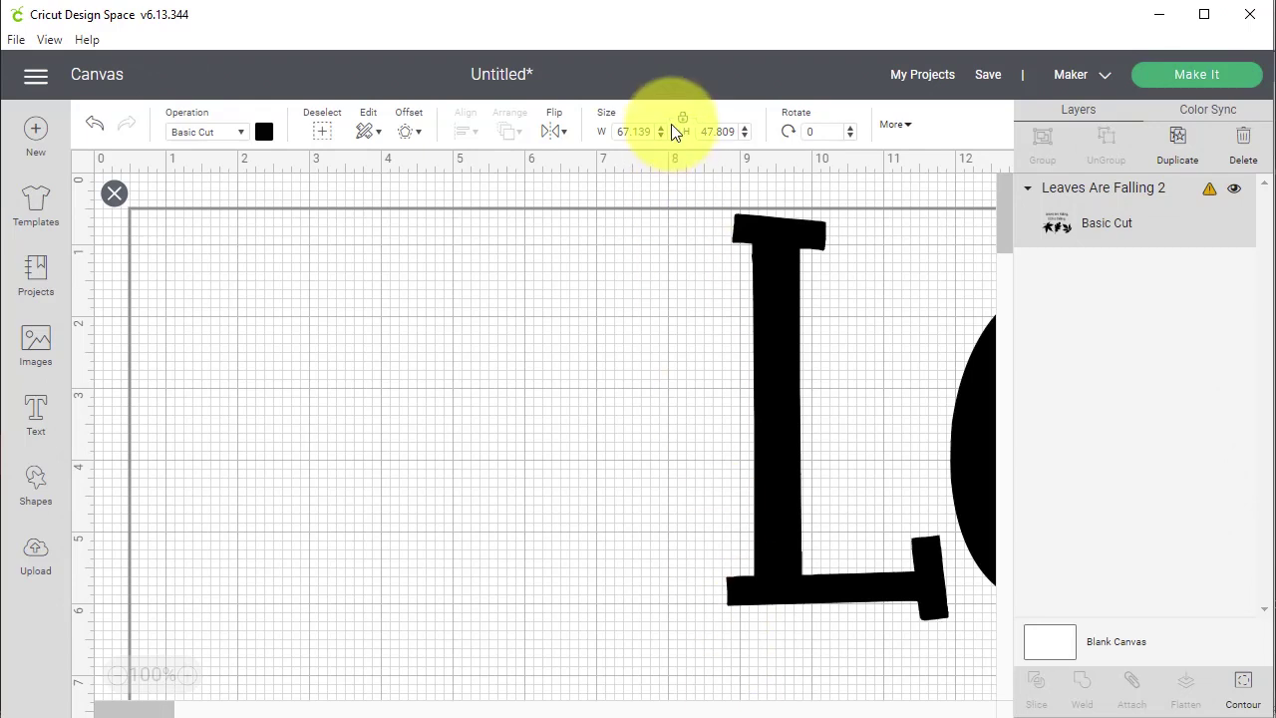
pyautogui.click(615, 132)
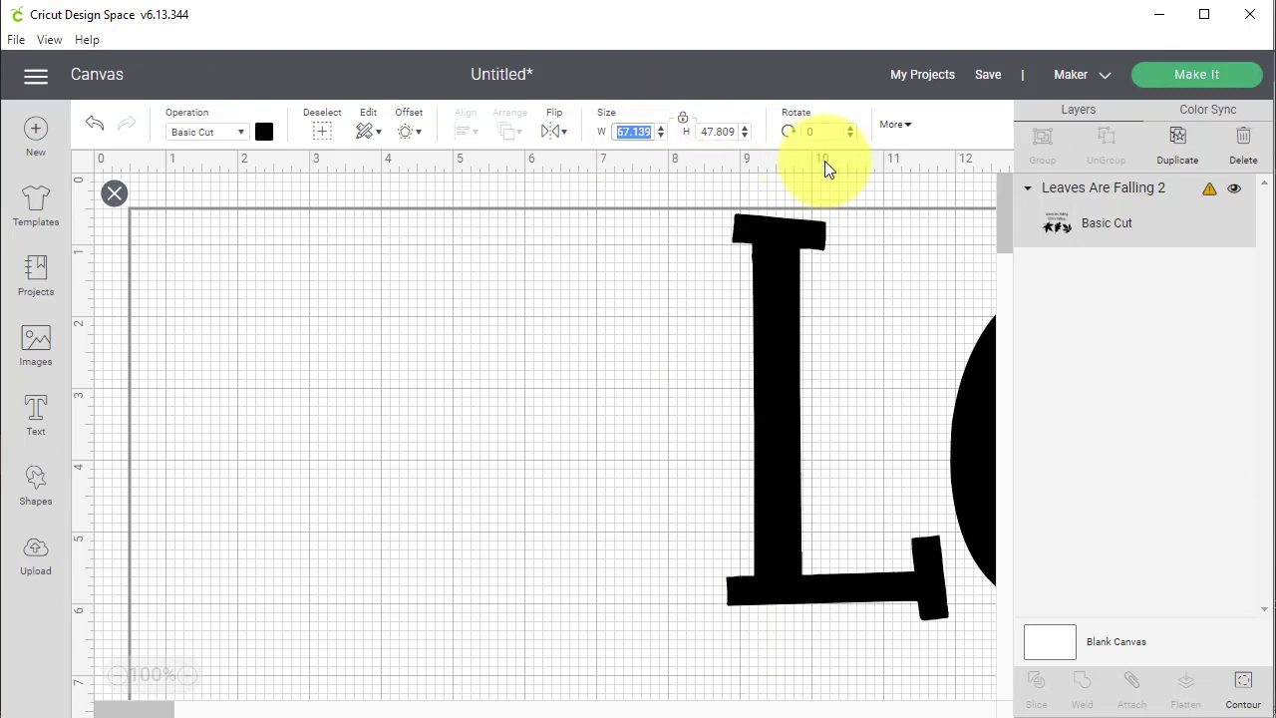
pyautogui.write('8.9')
pyautogui.press('Return')
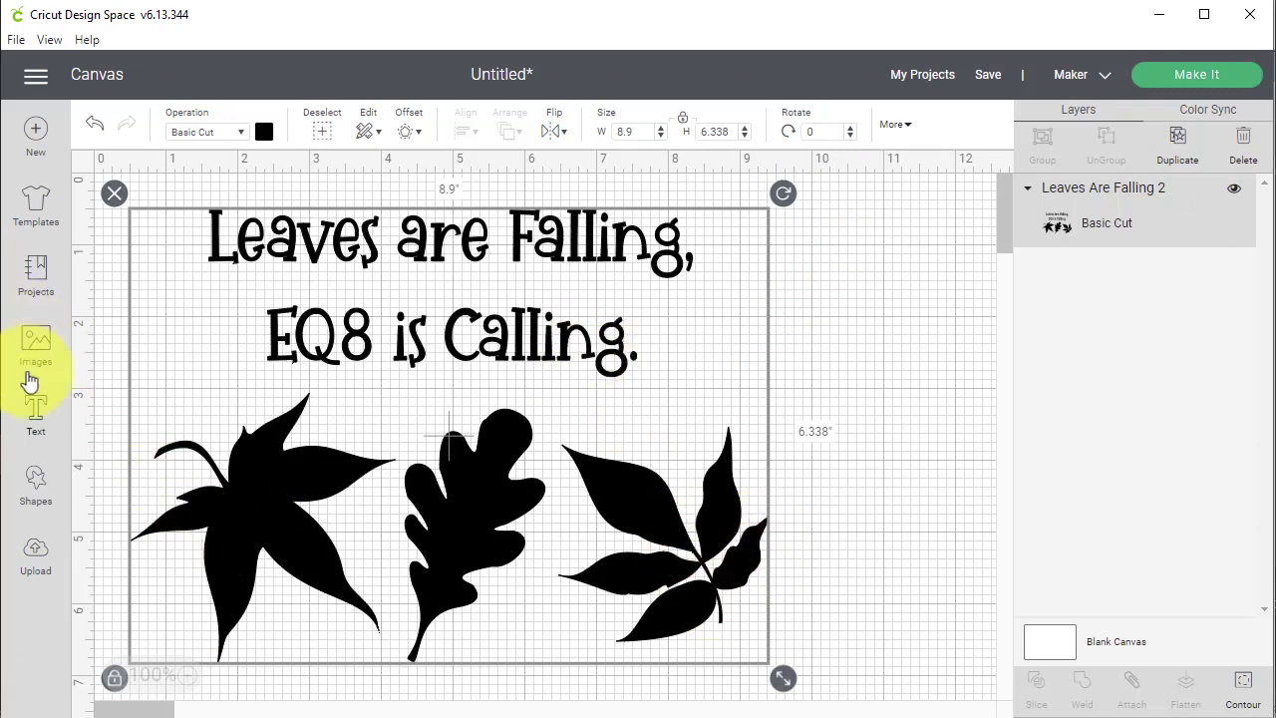
# Add a square and stretch it over both lines of text to about 10.11 by 3.28 inches, leaving the leaves uncovered.
pyautogui.click(36, 483)
pyautogui.click(115, 302)
pyautogui.moveTo(250, 355); pyautogui.dragTo(209, 272)
pyautogui.moveTo(626, 570)
pyautogui.mouseDown()
pyautogui.moveTo(631, 602)
pyautogui.moveTo(623, 592)
pyautogui.mouseUp()
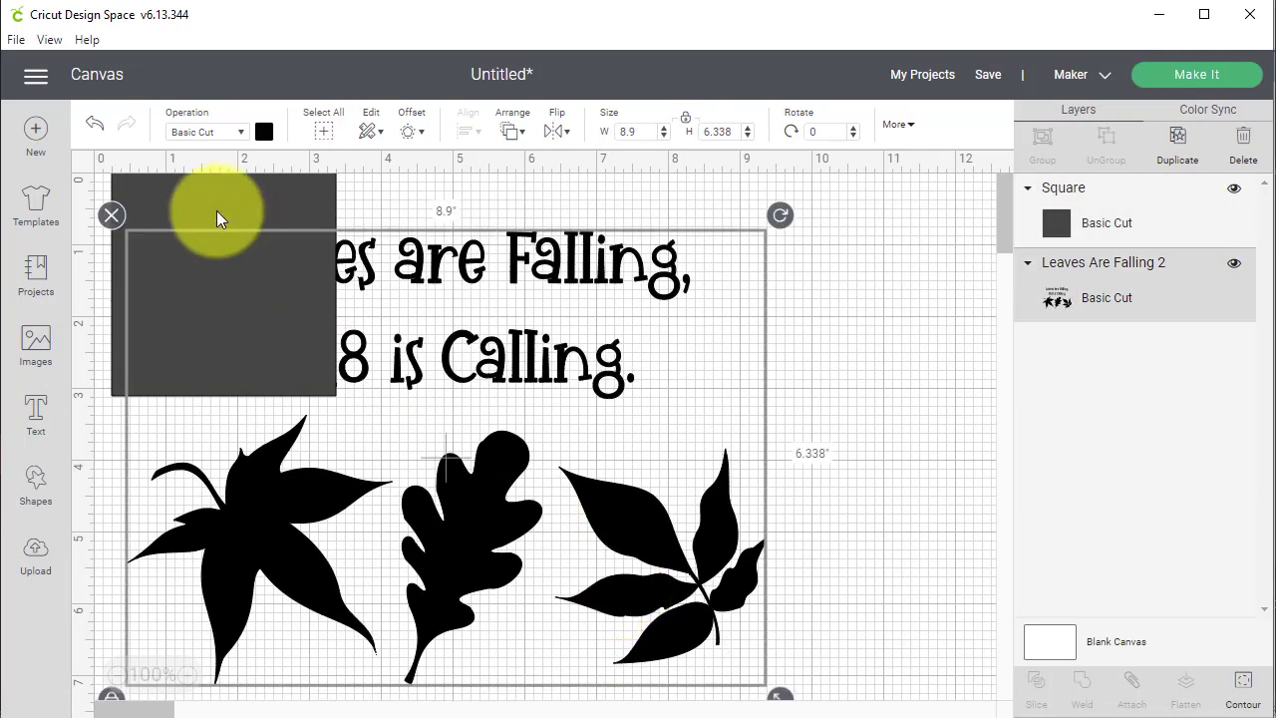
pyautogui.click(229, 228)
pyautogui.moveTo(391, 409); pyautogui.dragTo(851, 420)
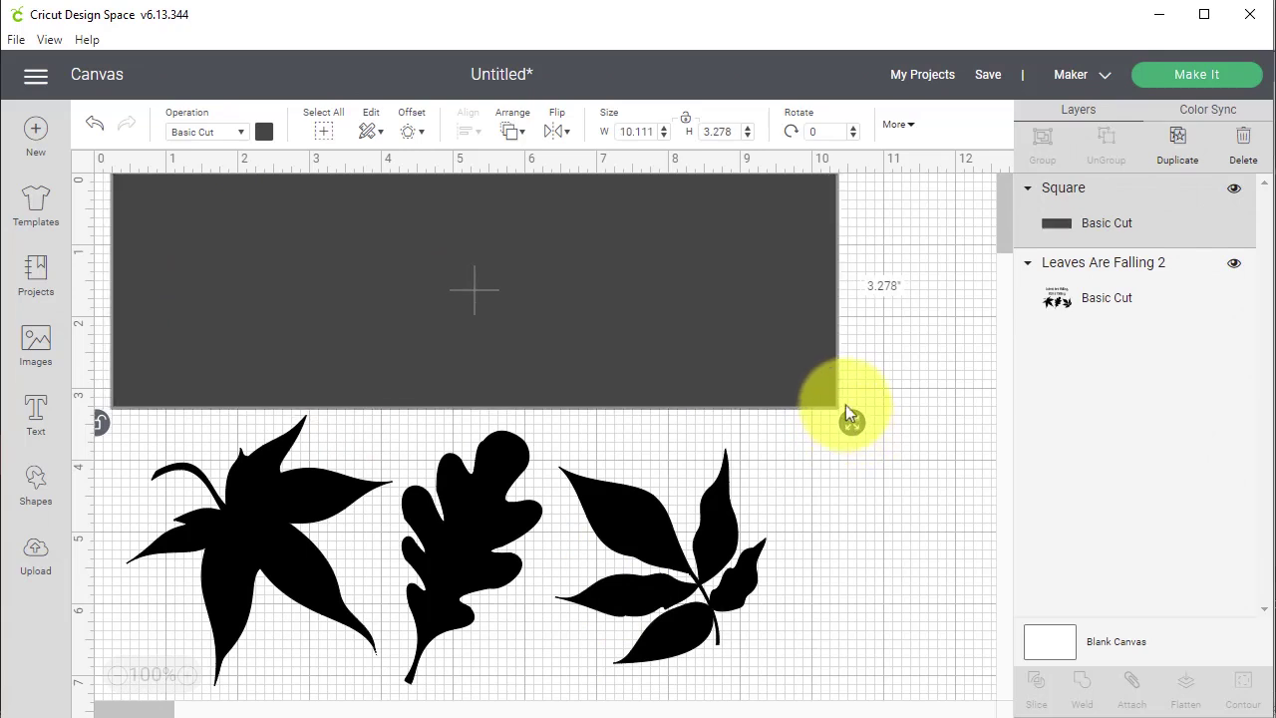
# Select the leaf image together with the rectangle and slice them to separate the text from the leaves.
pyautogui.click(639, 553)
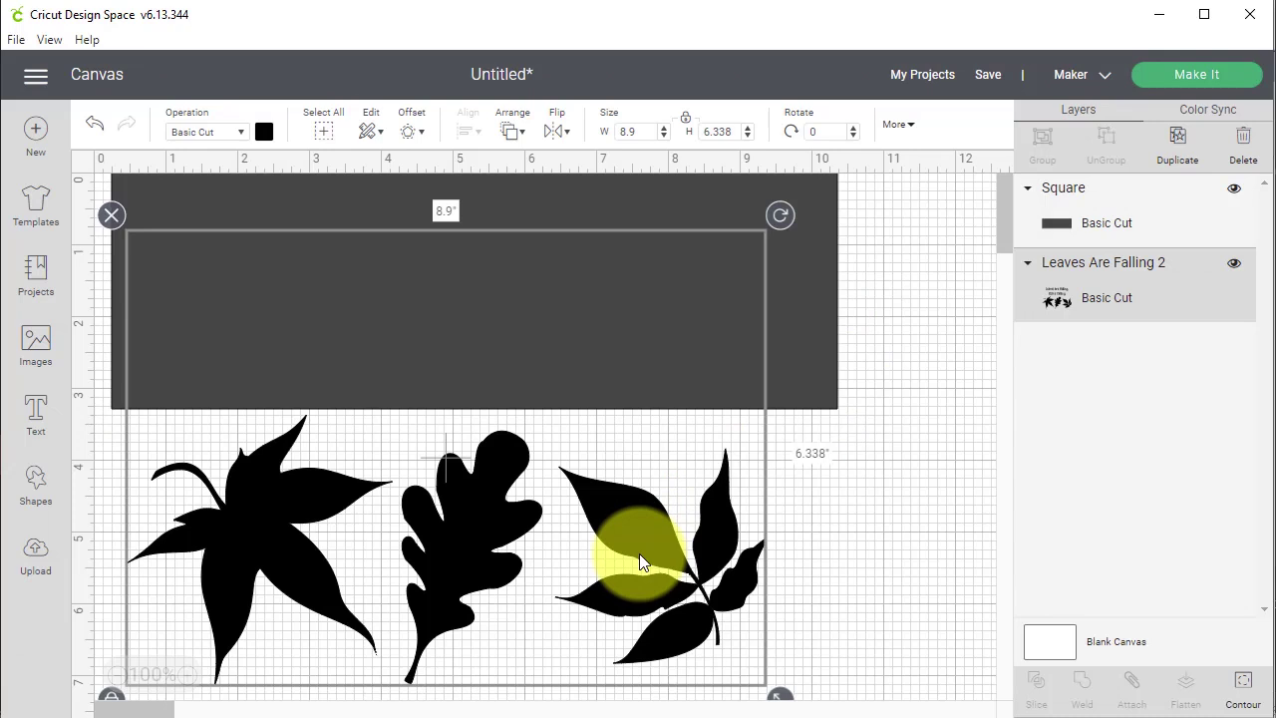
pyautogui.keyDown('shift'); pyautogui.click(812, 323); pyautogui.keyUp('shift')
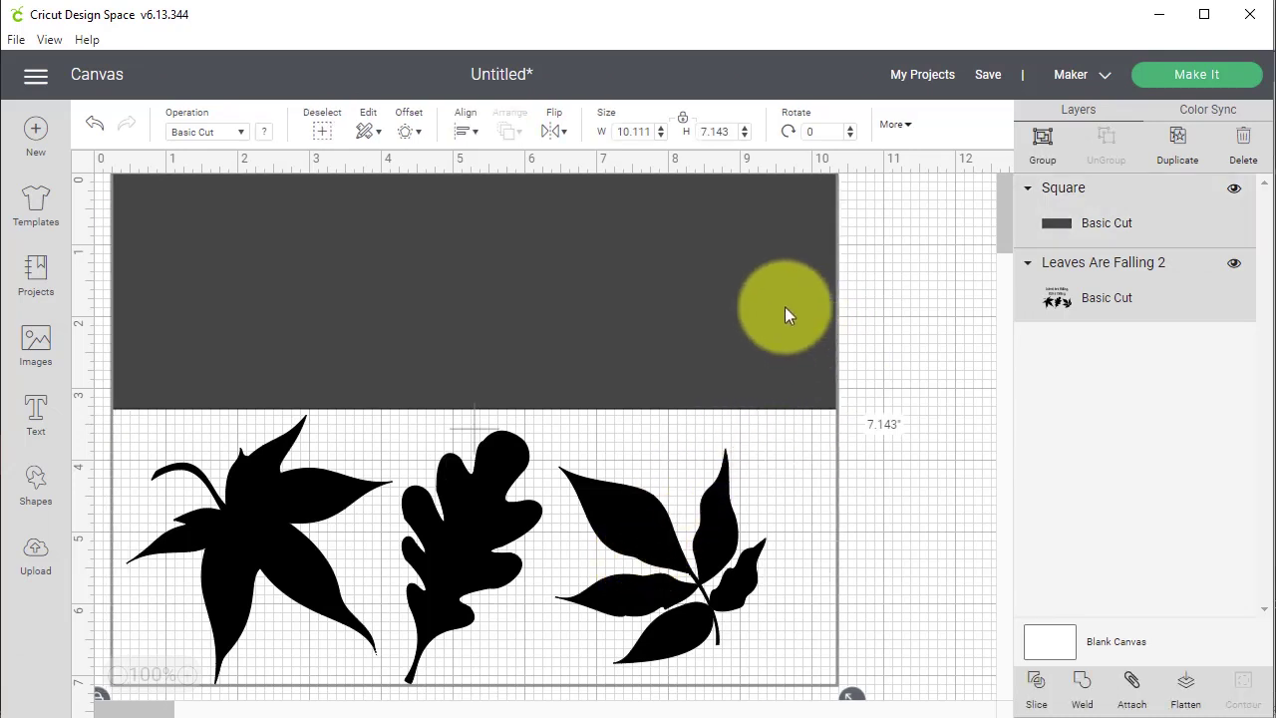
pyautogui.click(1036, 684)
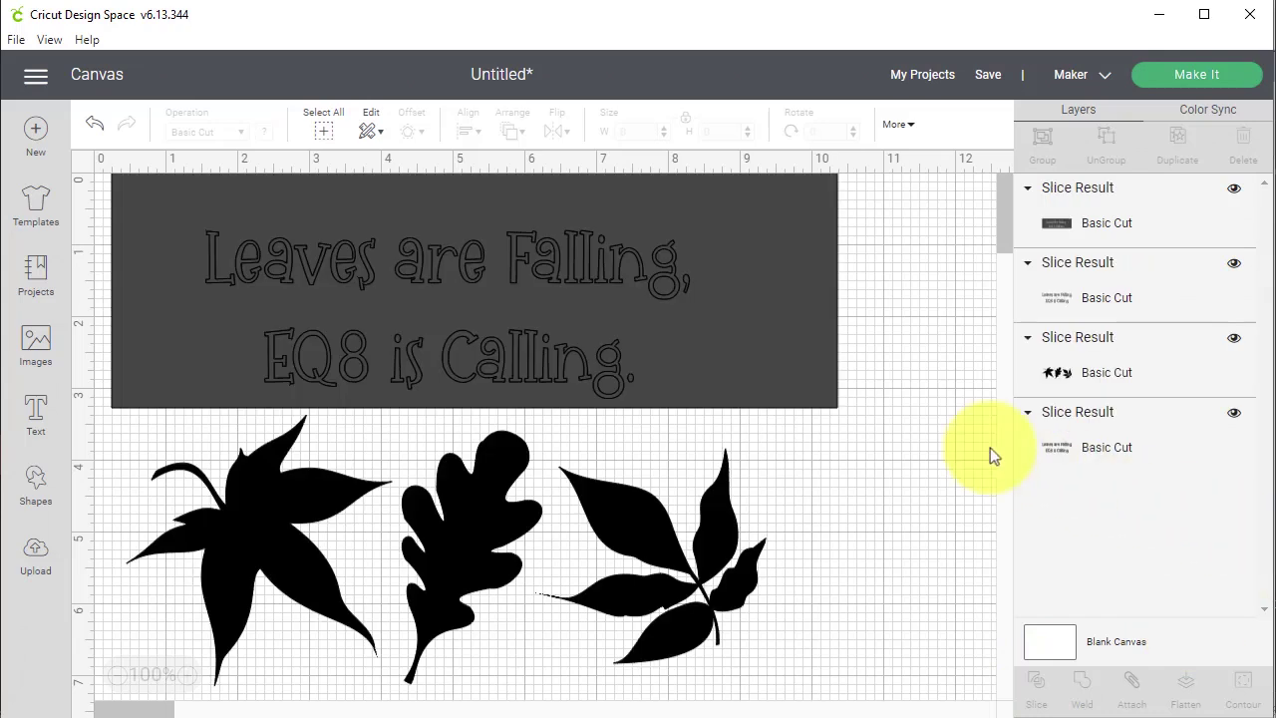
# Move the sliced rectangle and the duplicate gray text off the design and delete both.
pyautogui.moveTo(721, 351); pyautogui.dragTo(946, 366)
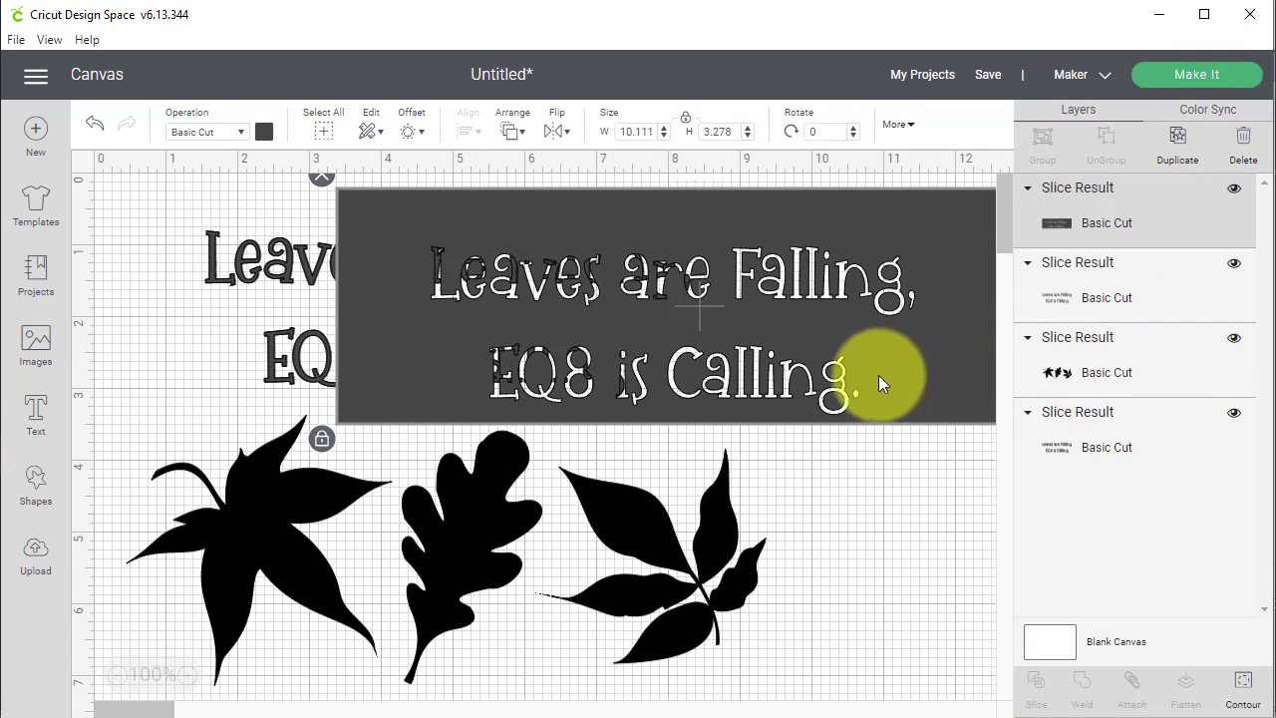
pyautogui.press('Delete')
pyautogui.moveTo(556, 364); pyautogui.dragTo(888, 366)
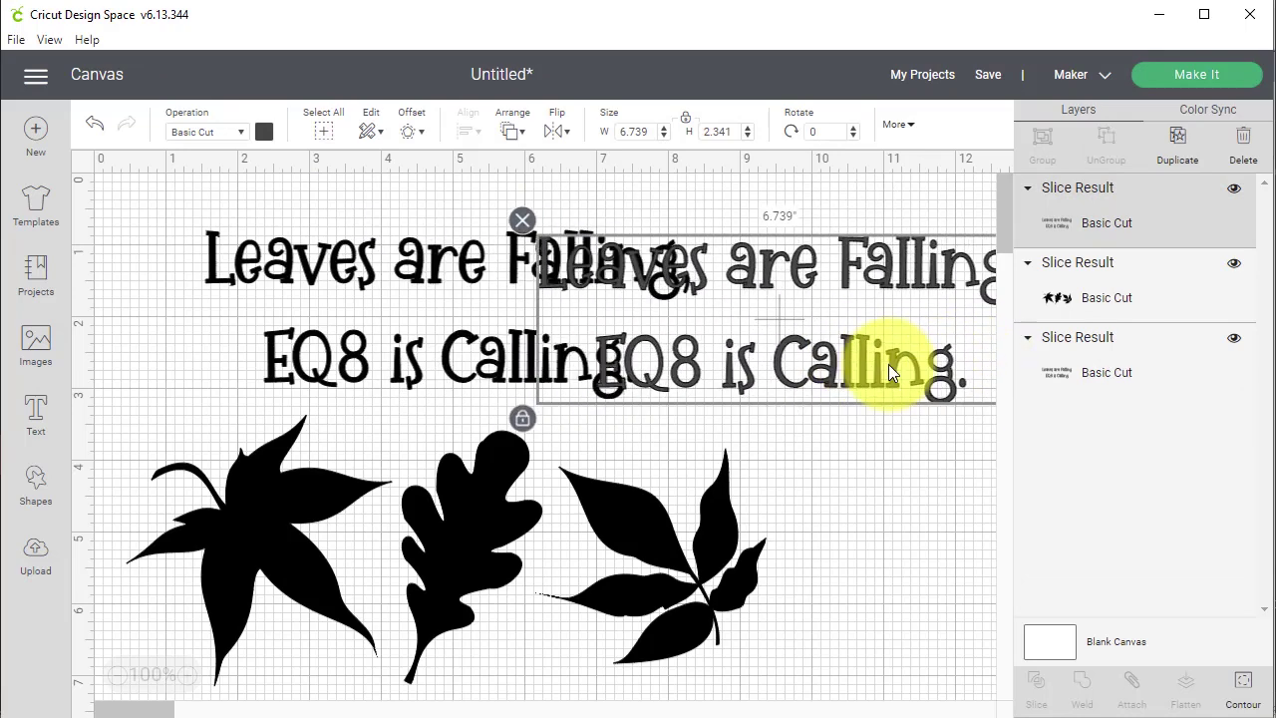
pyautogui.press('Delete')
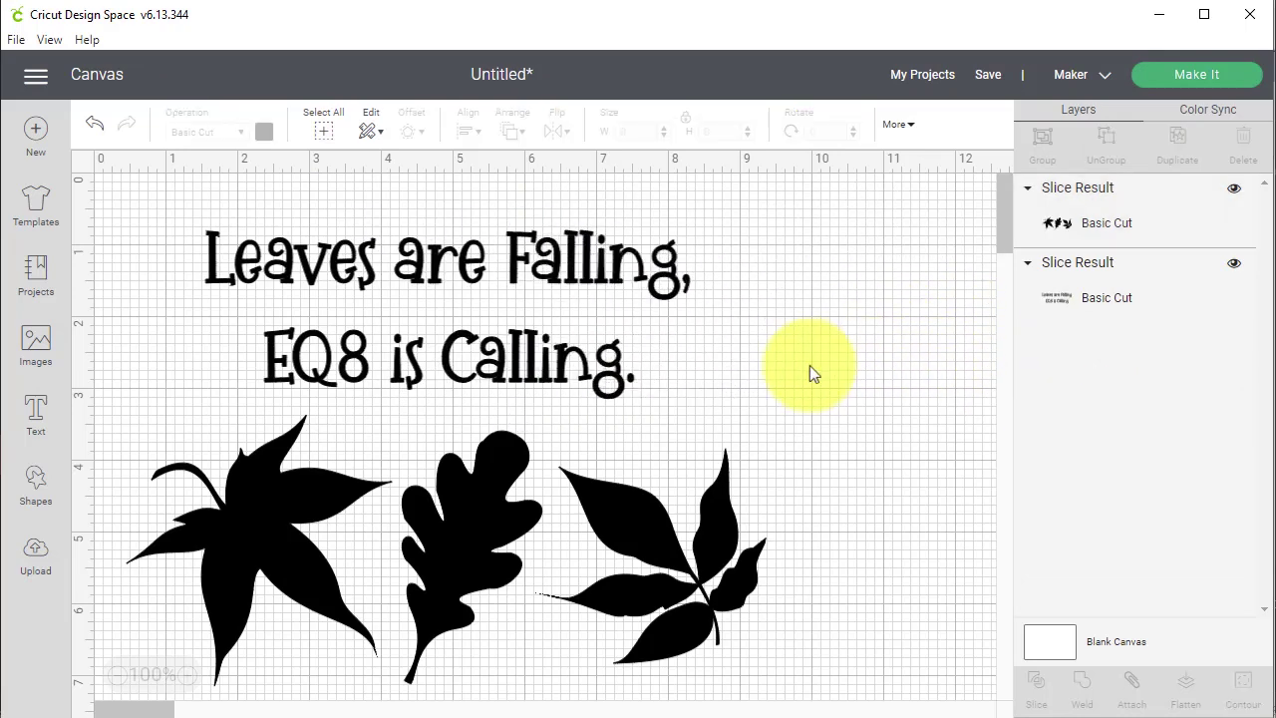
# Reposition the black text and the three leaves as separate pieces, slightly up and to the right on the canvas.
pyautogui.moveTo(530, 350); pyautogui.dragTo(579, 323)
pyautogui.moveTo(493, 558); pyautogui.dragTo(545, 518)
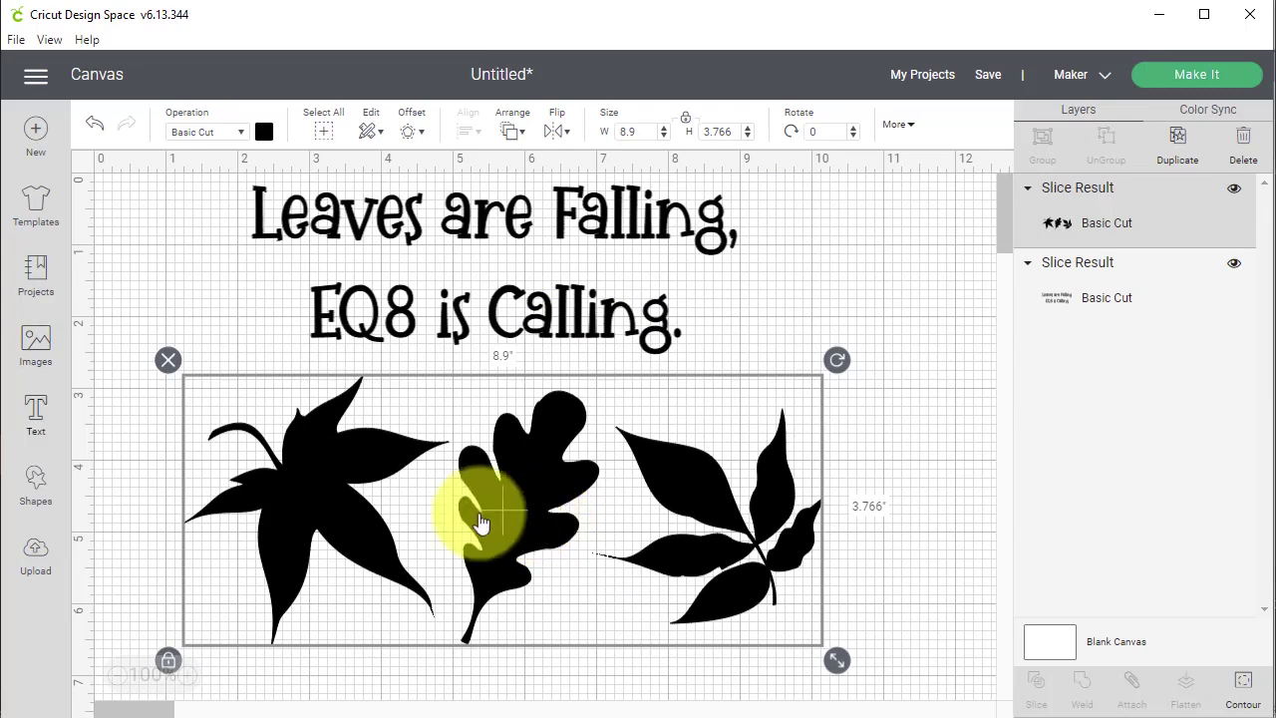
# Cover the rightmost leaf with a square rotated about 7° and enlarged to about 4.29 by 4.41 inches, and slice it with the leaf image.
pyautogui.click(36, 483)
pyautogui.click(115, 299)
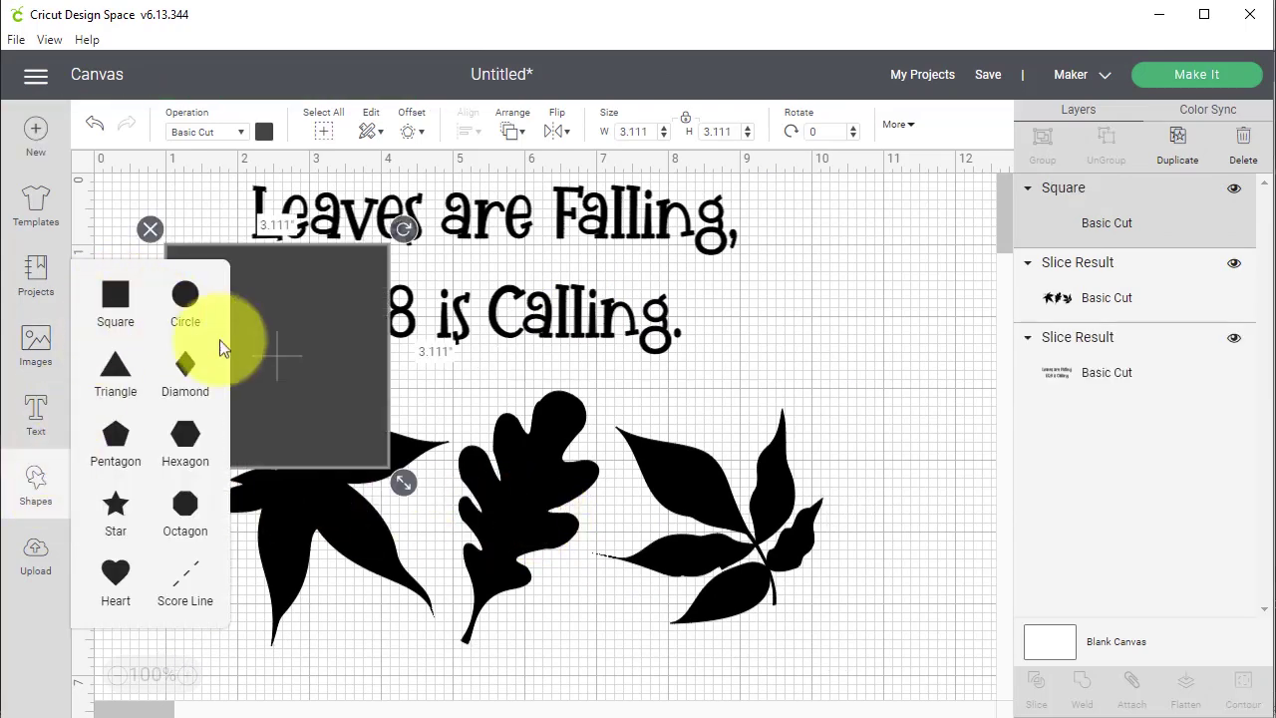
pyautogui.moveTo(350, 398); pyautogui.dragTo(765, 513)
pyautogui.moveTo(754, 512)
pyautogui.mouseDown()
pyautogui.moveTo(741, 511)
pyautogui.moveTo(753, 502)
pyautogui.mouseUp()
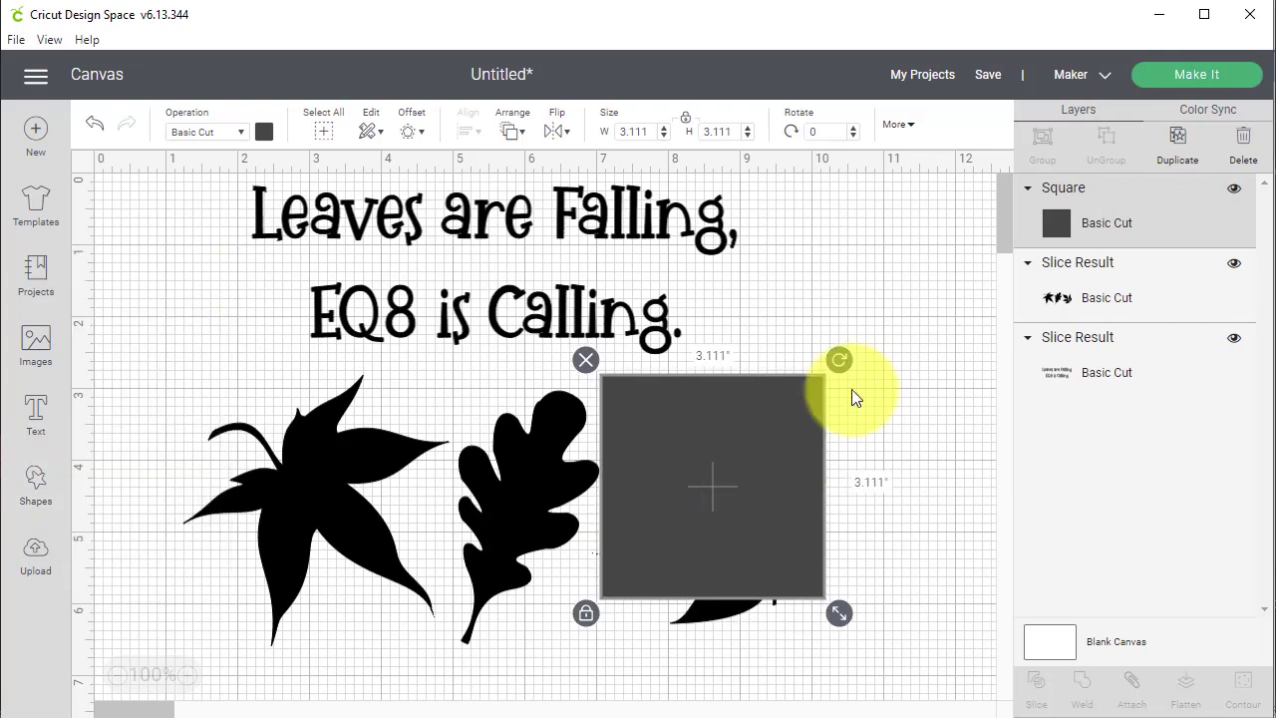
pyautogui.moveTo(806, 441); pyautogui.dragTo(805, 442)
pyautogui.moveTo(844, 361); pyautogui.dragTo(861, 584)
pyautogui.moveTo(855, 629); pyautogui.dragTo(896, 684)
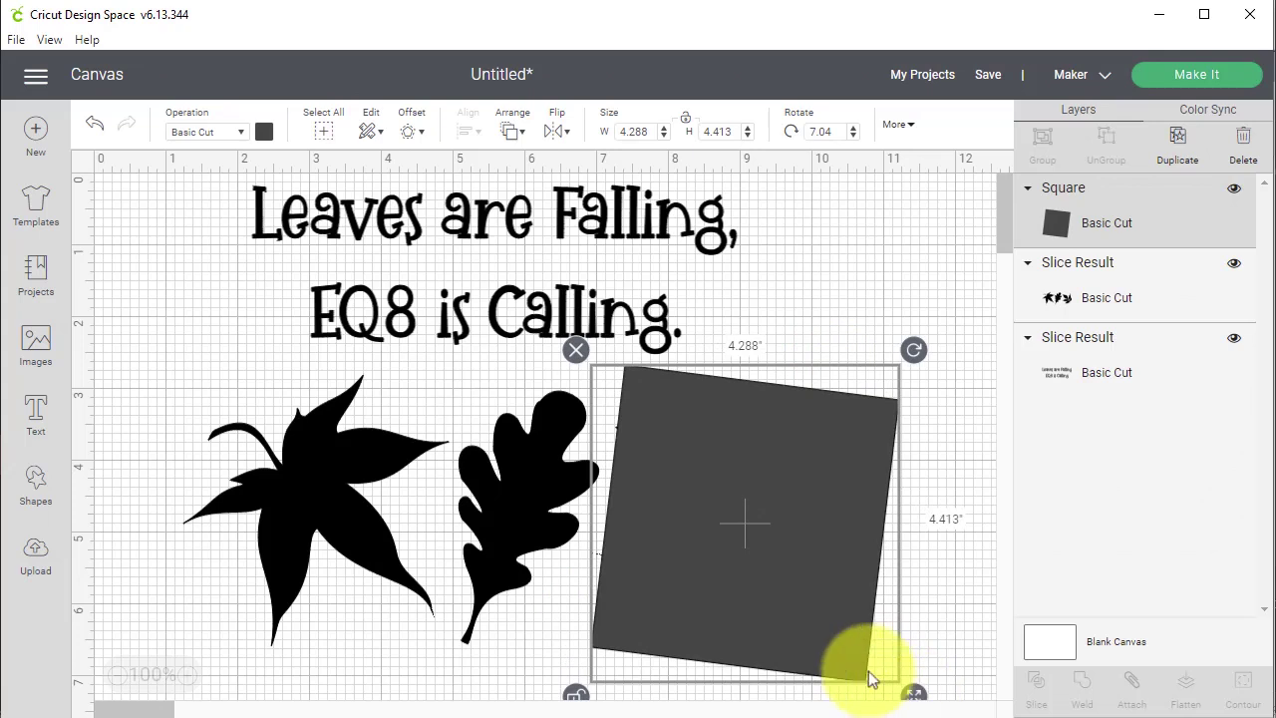
pyautogui.moveTo(778, 616); pyautogui.dragTo(777, 615)
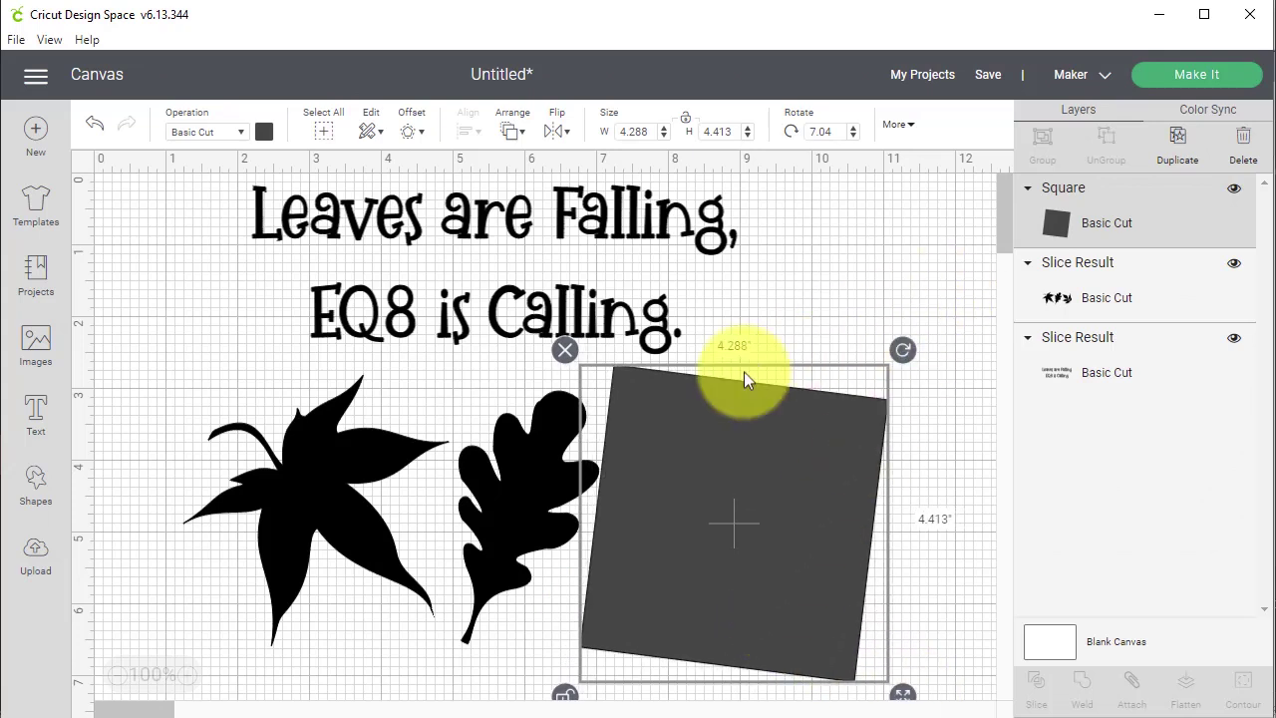
pyautogui.keyDown('shift'); pyautogui.click(311, 538); pyautogui.keyUp('shift')
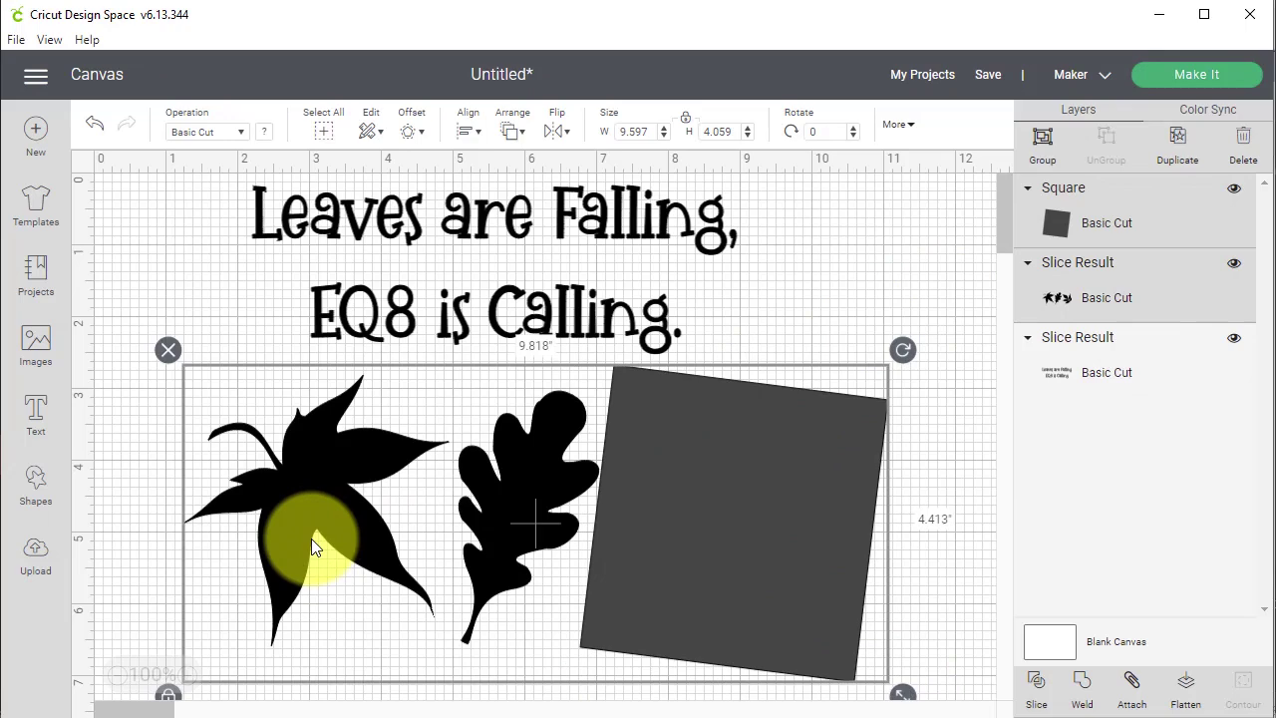
pyautogui.click(1044, 688)
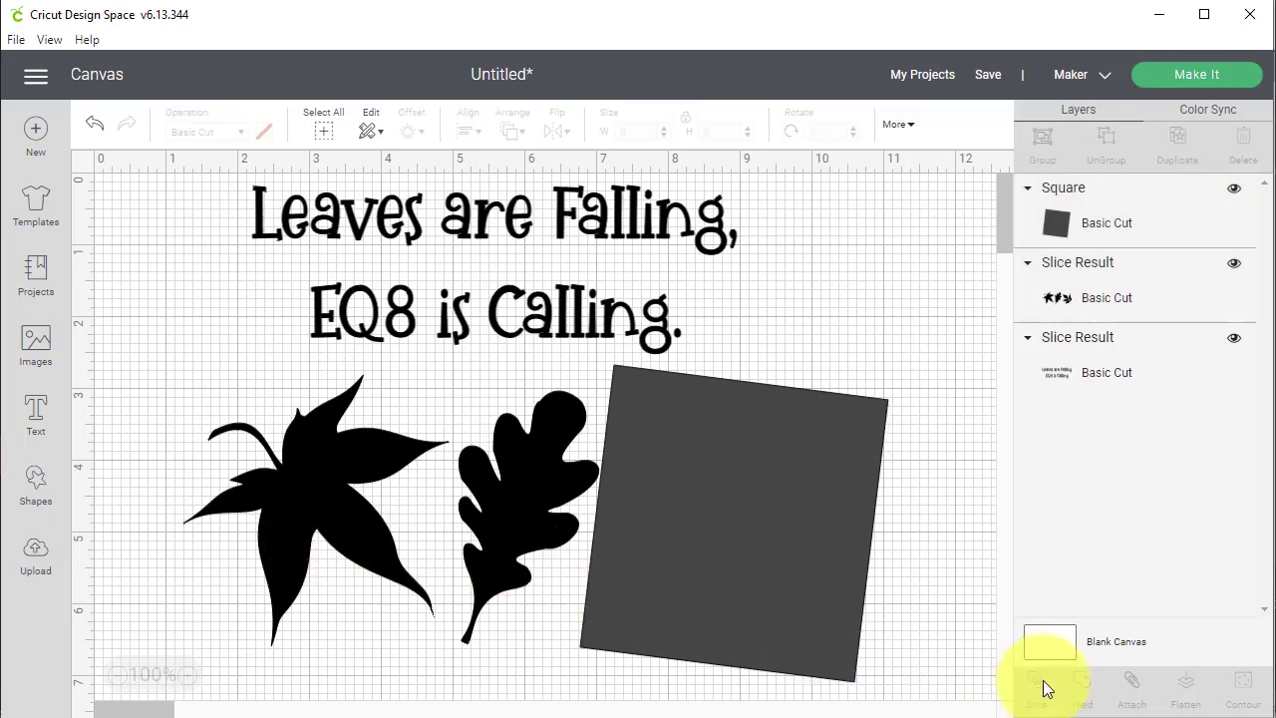
# Delete the two gray slice leftovers, and move the separated leaf up beside the text and the other two leaves slightly right.
pyautogui.click(829, 618)
pyautogui.moveTo(825, 645); pyautogui.dragTo(963, 638)
pyautogui.press('Delete')
pyautogui.moveTo(759, 604); pyautogui.dragTo(825, 638)
pyautogui.press('Delete')
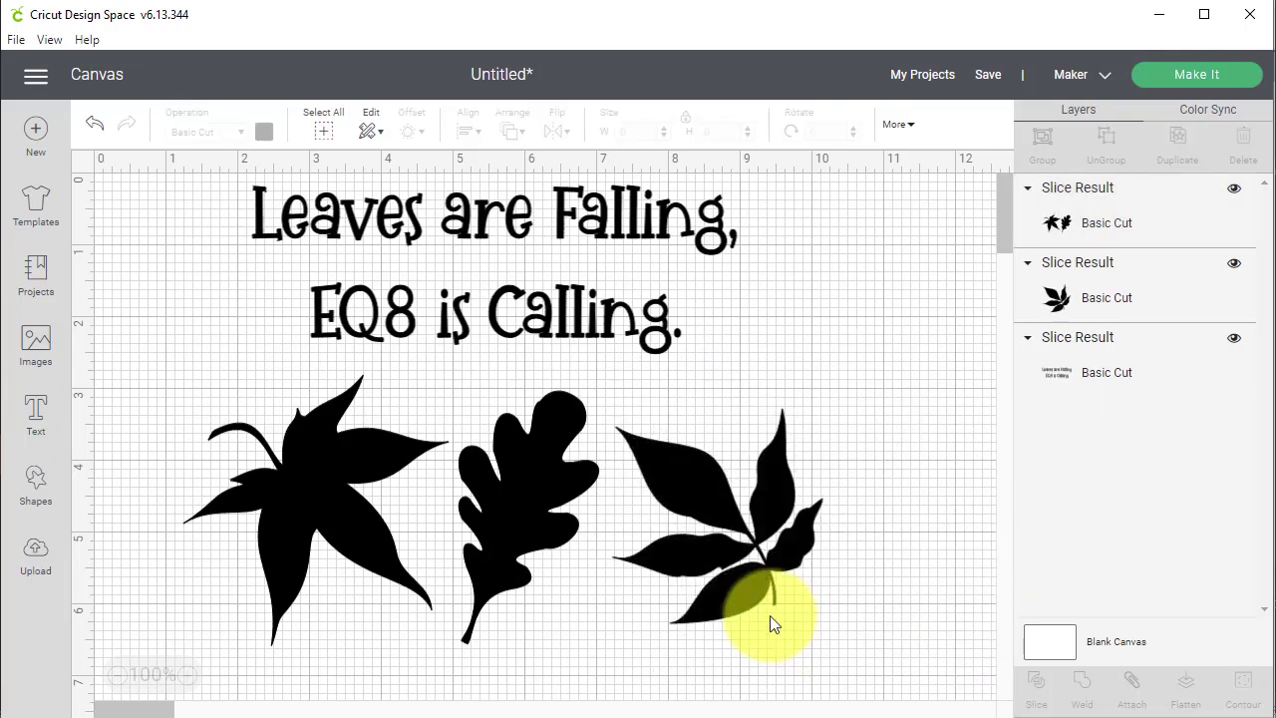
pyautogui.moveTo(678, 544); pyautogui.dragTo(881, 247)
pyautogui.moveTo(516, 476); pyautogui.dragTo(594, 485)
# Cover the maple leaf with a slightly rotated square about 4.9 by 4.96 inches, and slice it with the two-leaf image.
pyautogui.click(49, 468)
pyautogui.click(116, 294)
pyautogui.moveTo(336, 442); pyautogui.dragTo(318, 526)
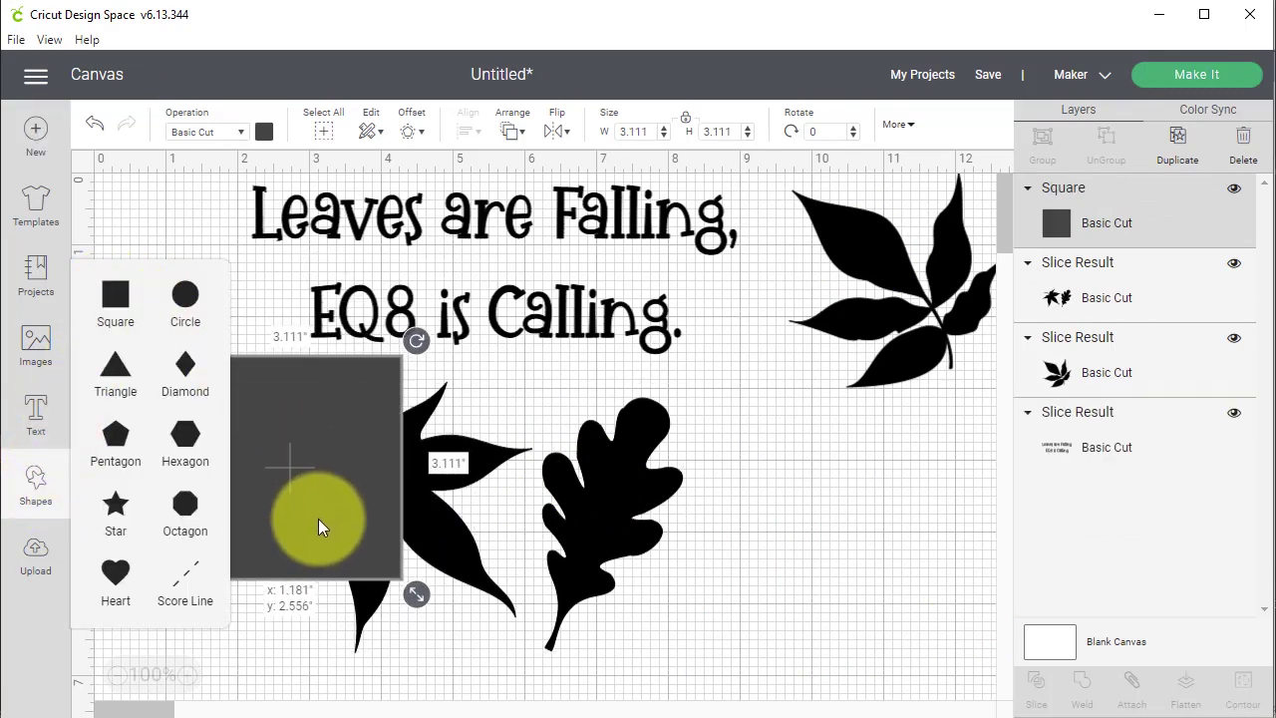
pyautogui.click(162, 598)
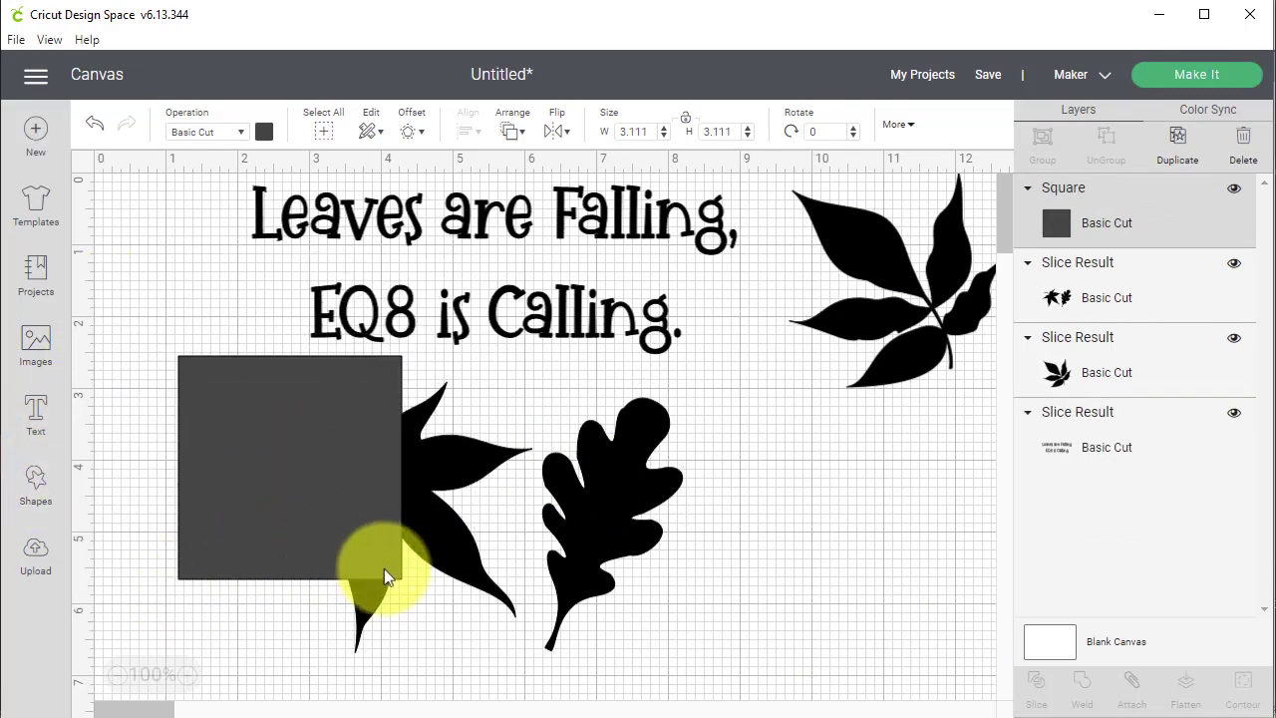
pyautogui.click(383, 567)
pyautogui.moveTo(409, 586); pyautogui.dragTo(513, 688)
pyautogui.moveTo(512, 341); pyautogui.dragTo(445, 474)
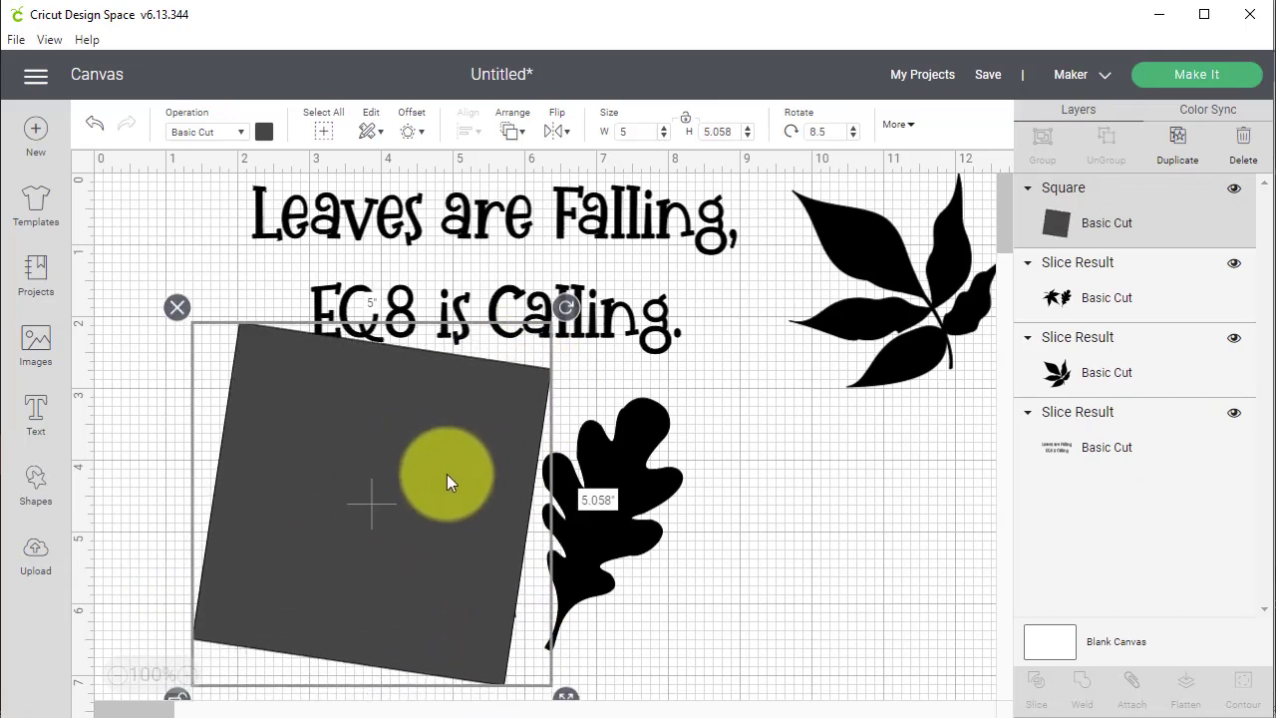
pyautogui.moveTo(565, 310); pyautogui.dragTo(558, 308)
pyautogui.moveTo(433, 502)
pyautogui.mouseDown()
pyautogui.moveTo(445, 513)
pyautogui.moveTo(437, 508)
pyautogui.mouseUp()
pyautogui.keyDown('shift'); pyautogui.click(633, 529); pyautogui.keyUp('shift')
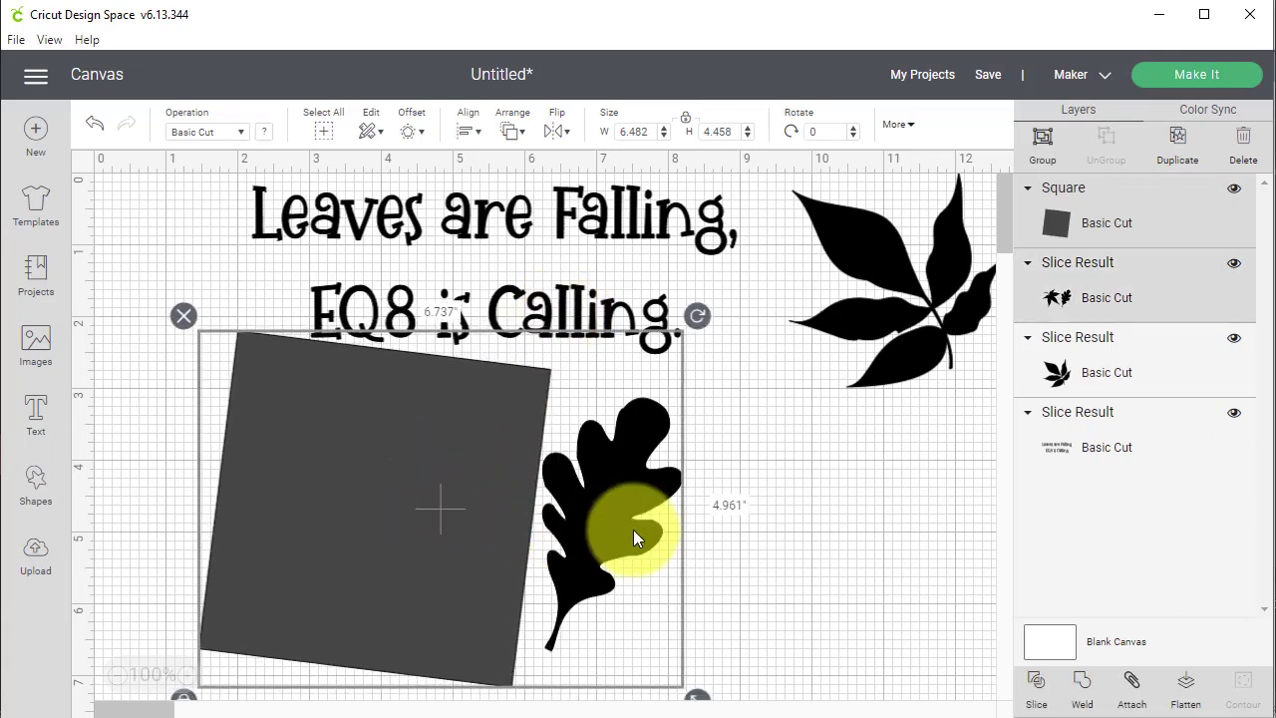
pyautogui.click(1037, 685)
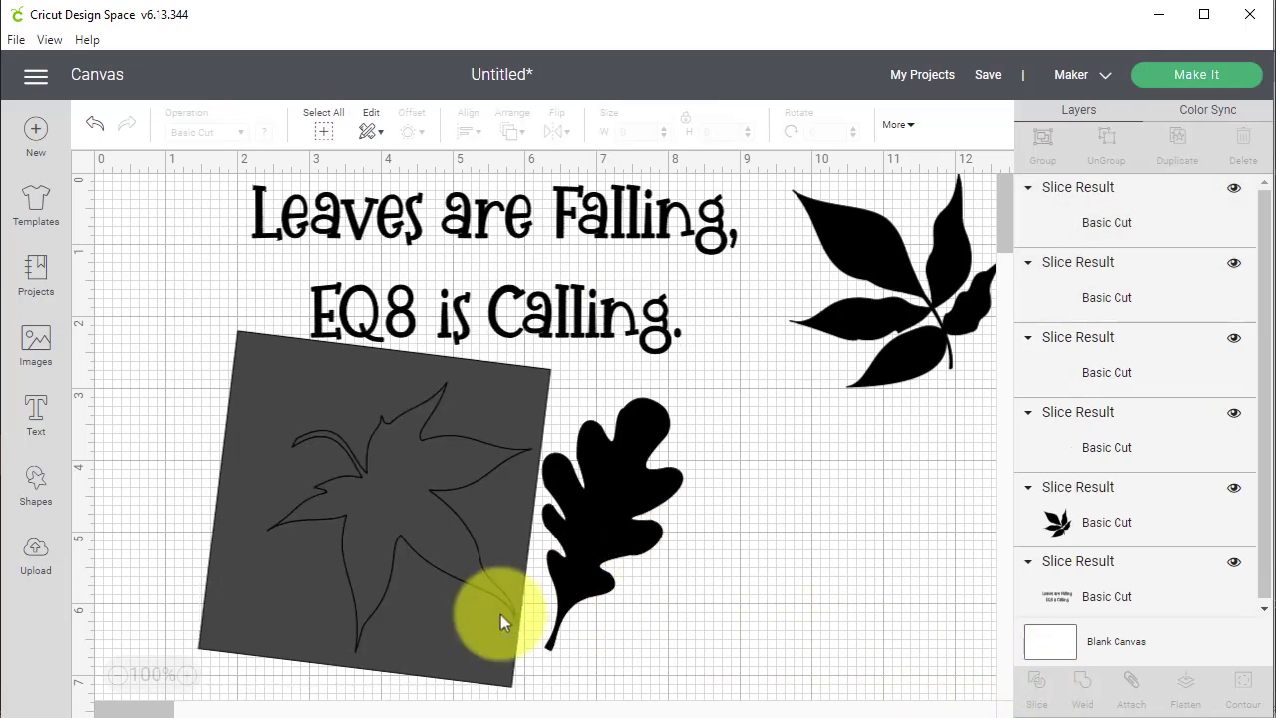
# Delete the gray square and gray duplicate leaf, and move the black maple leaf left, away from the oak leaf.
pyautogui.click(257, 588)
pyautogui.moveTo(263, 595); pyautogui.dragTo(623, 650)
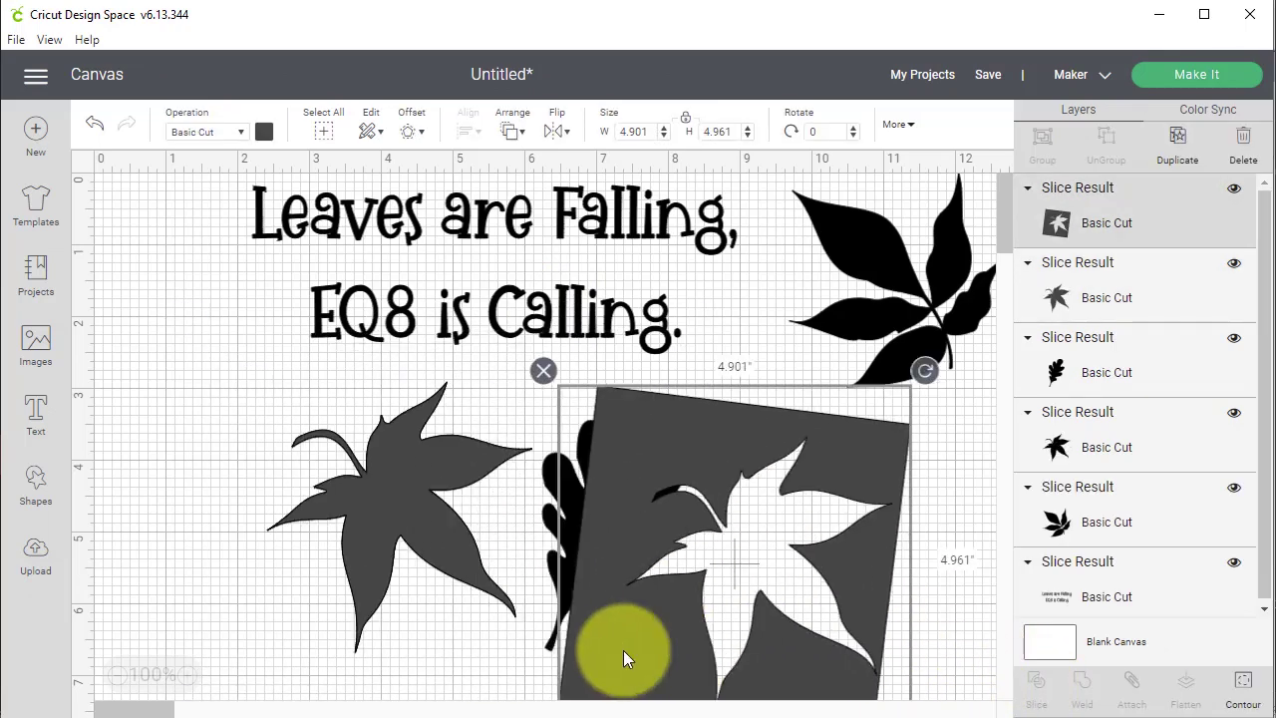
pyautogui.press('Delete')
pyautogui.click(367, 538)
pyautogui.press('Delete')
pyautogui.click(346, 509)
pyautogui.moveTo(346, 507); pyautogui.dragTo(221, 509)
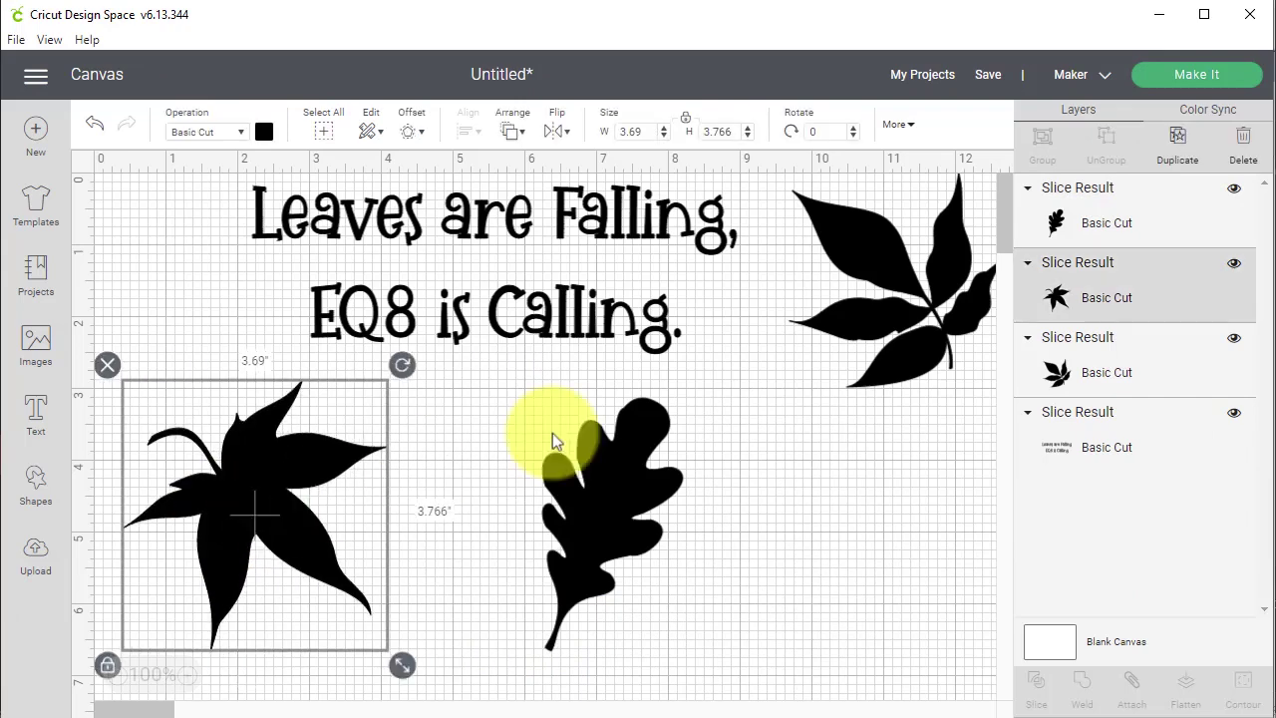
# Color the maple leaf orange, the oak leaf red and the remaining leaf yellow, moving the yellow leaf down beside the oak leaf.
pyautogui.click(264, 133)
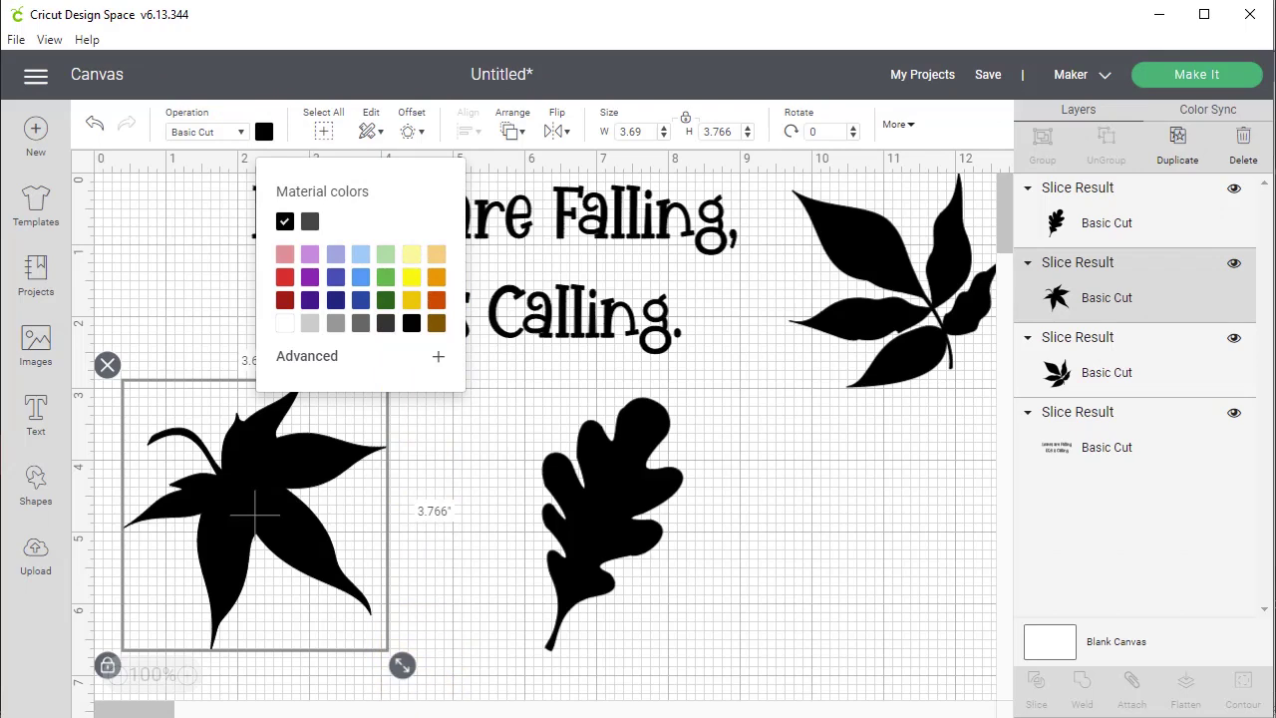
pyautogui.click(443, 294)
pyautogui.click(617, 516)
pyautogui.click(264, 133)
pyautogui.click(285, 277)
pyautogui.click(854, 317)
pyautogui.click(264, 132)
pyautogui.click(410, 277)
pyautogui.click(863, 521)
pyautogui.moveTo(857, 329); pyautogui.dragTo(852, 429)
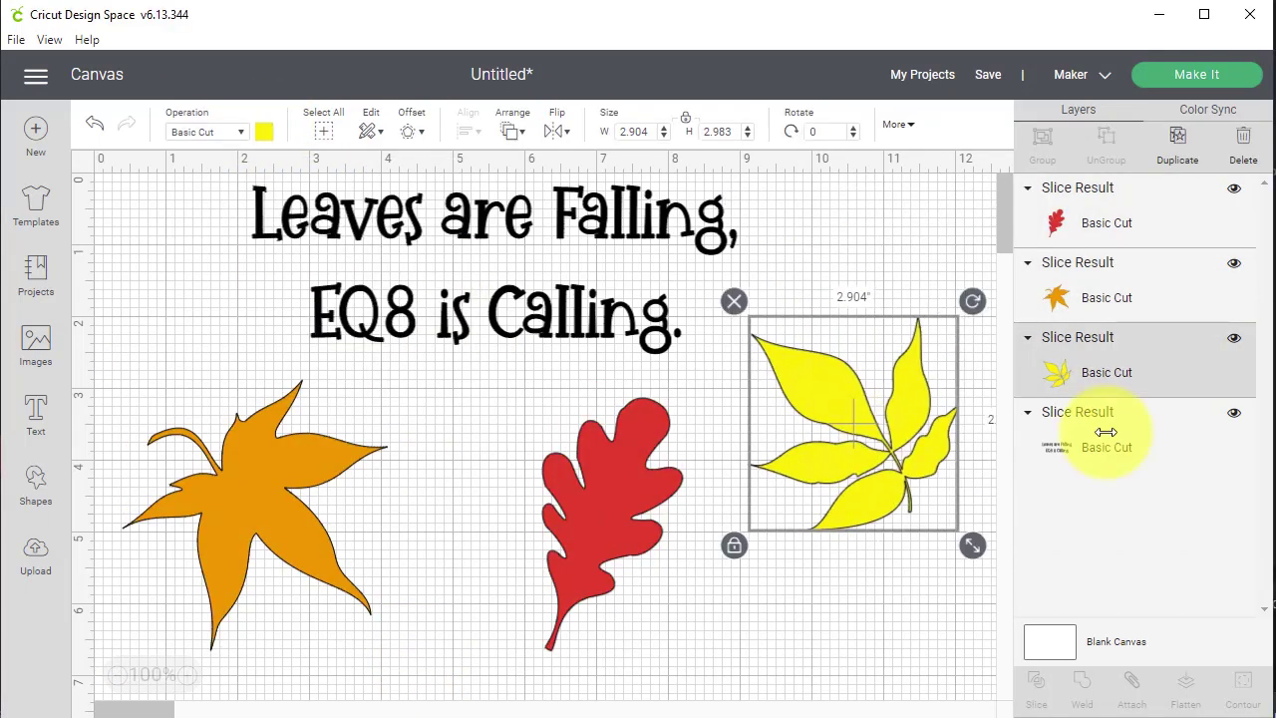
# Save the project as "Leaves are Falling EQ" in the Electric Quilt Projects collection.
pyautogui.click(988, 75)
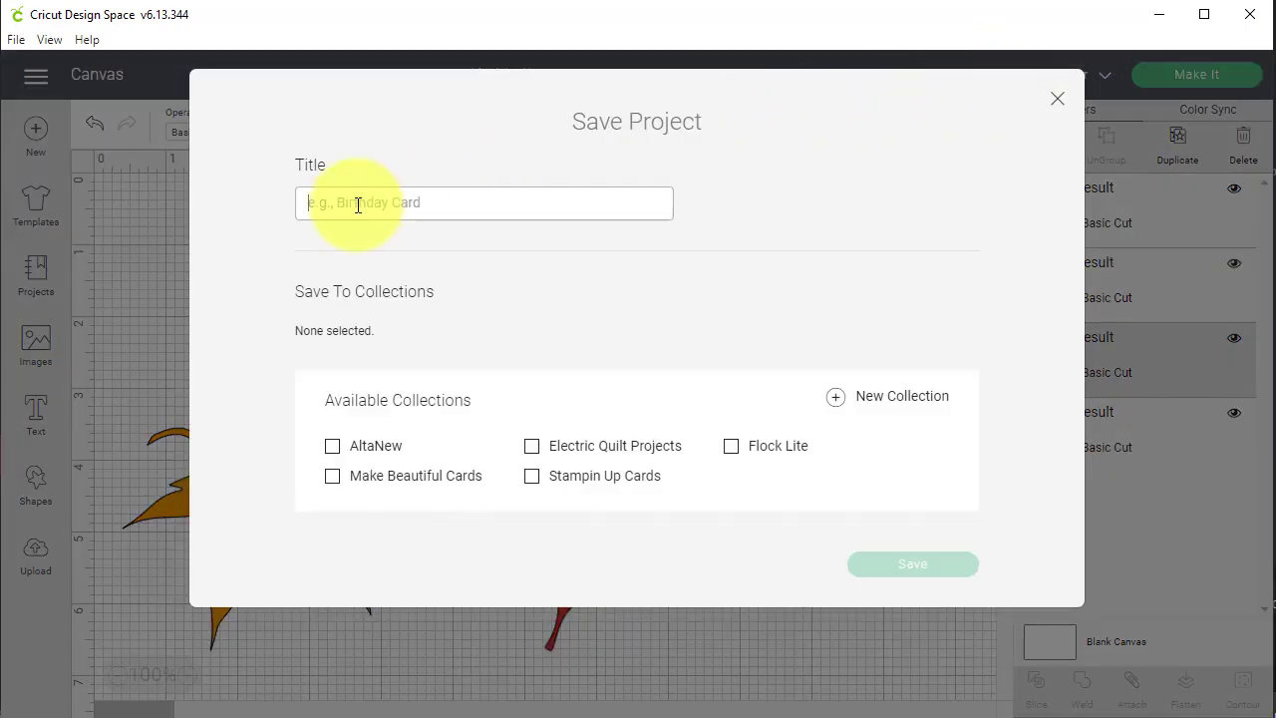
pyautogui.write('Leaves are Falling EQ')
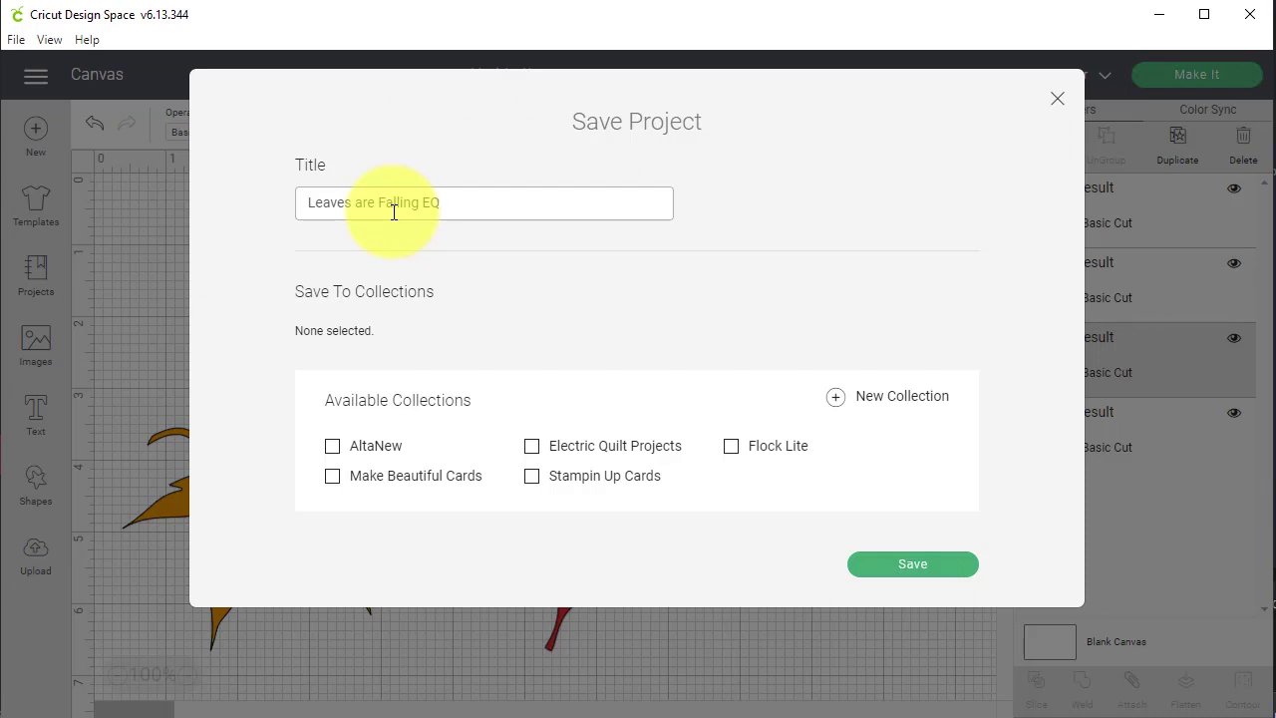
pyautogui.click(531, 446)
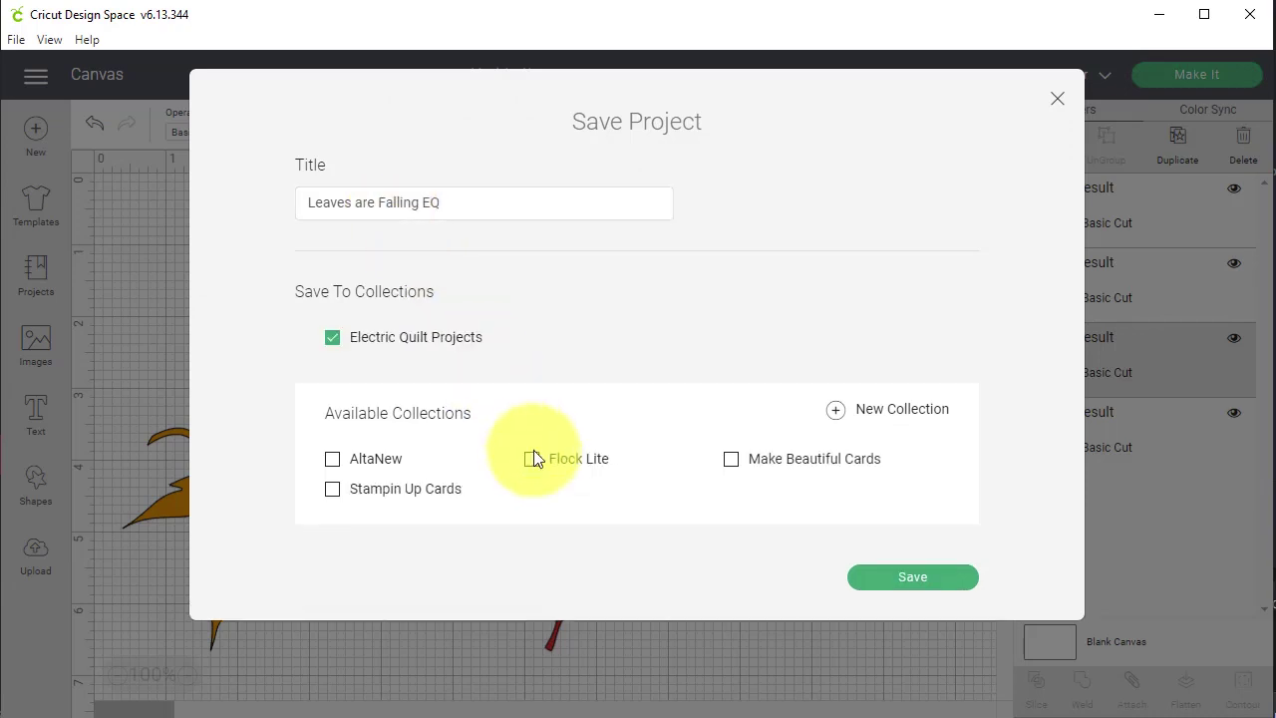
pyautogui.click(886, 572)
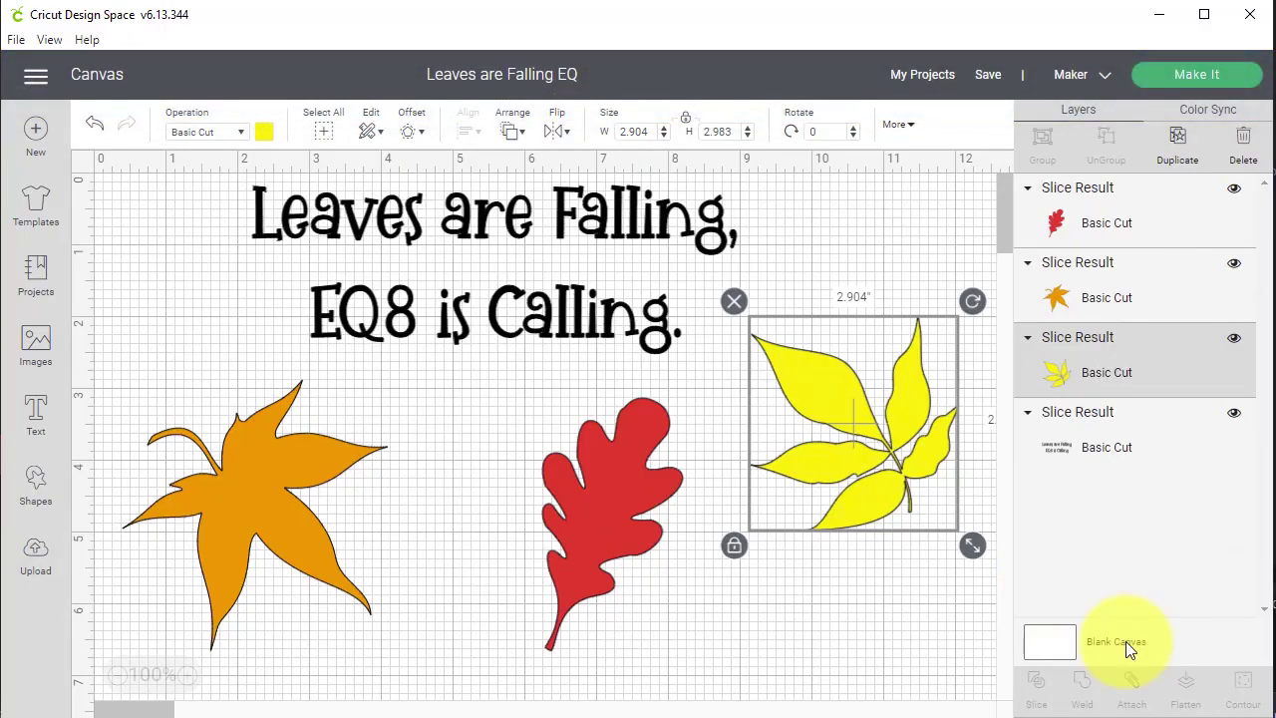
# Send the project to be made with Mirror on for the text mat and Infusible Ink Transfer Sheet as the base material.
pyautogui.click(1209, 77)
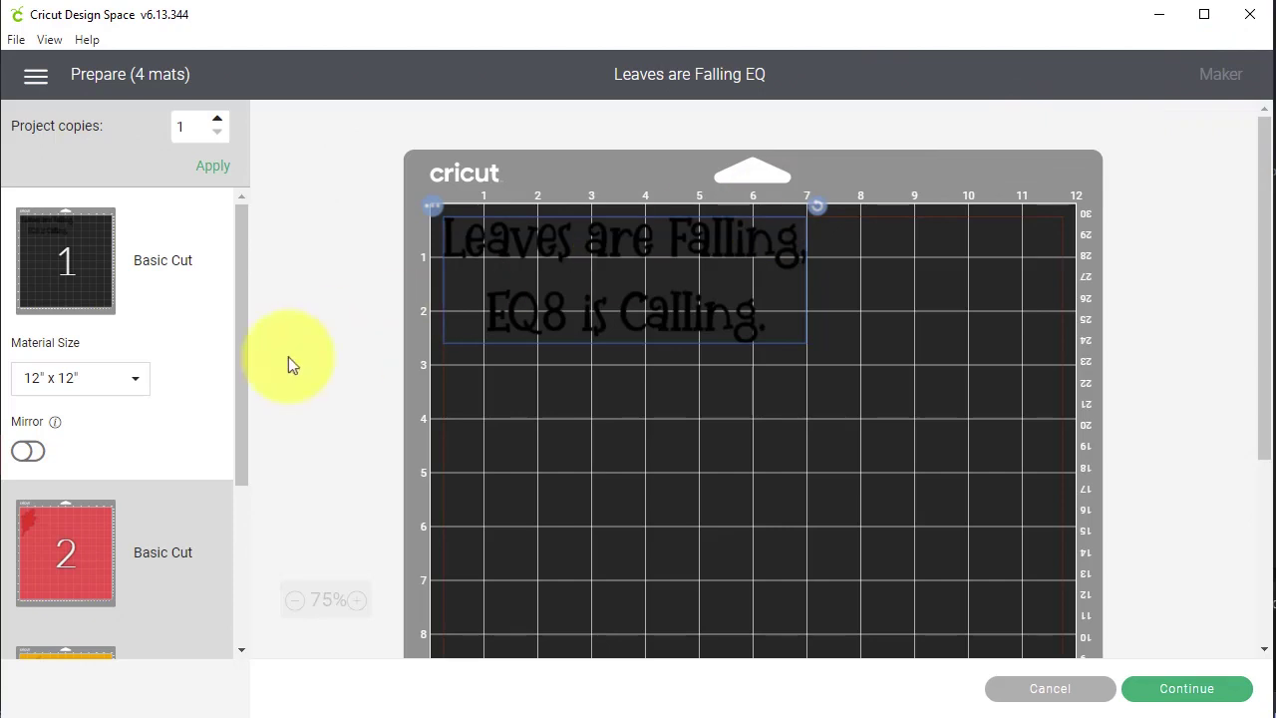
pyautogui.click(35, 452)
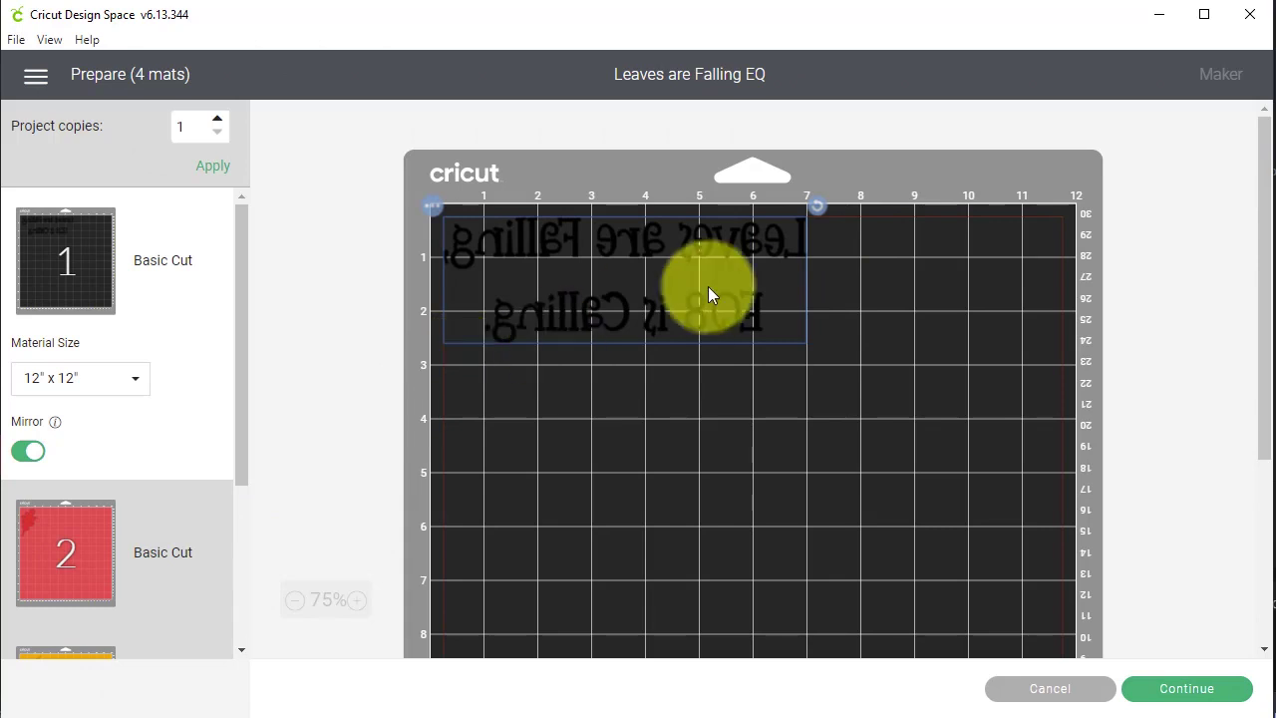
pyautogui.click(1196, 693)
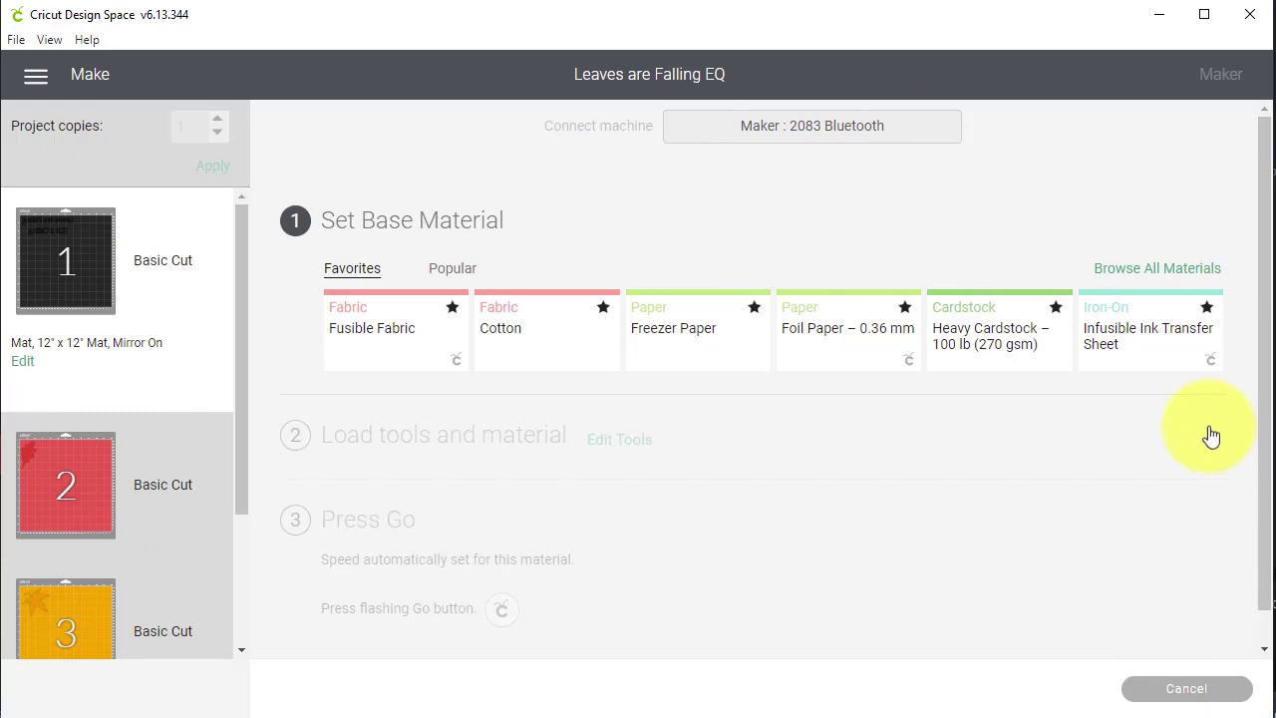
pyautogui.click(1170, 336)
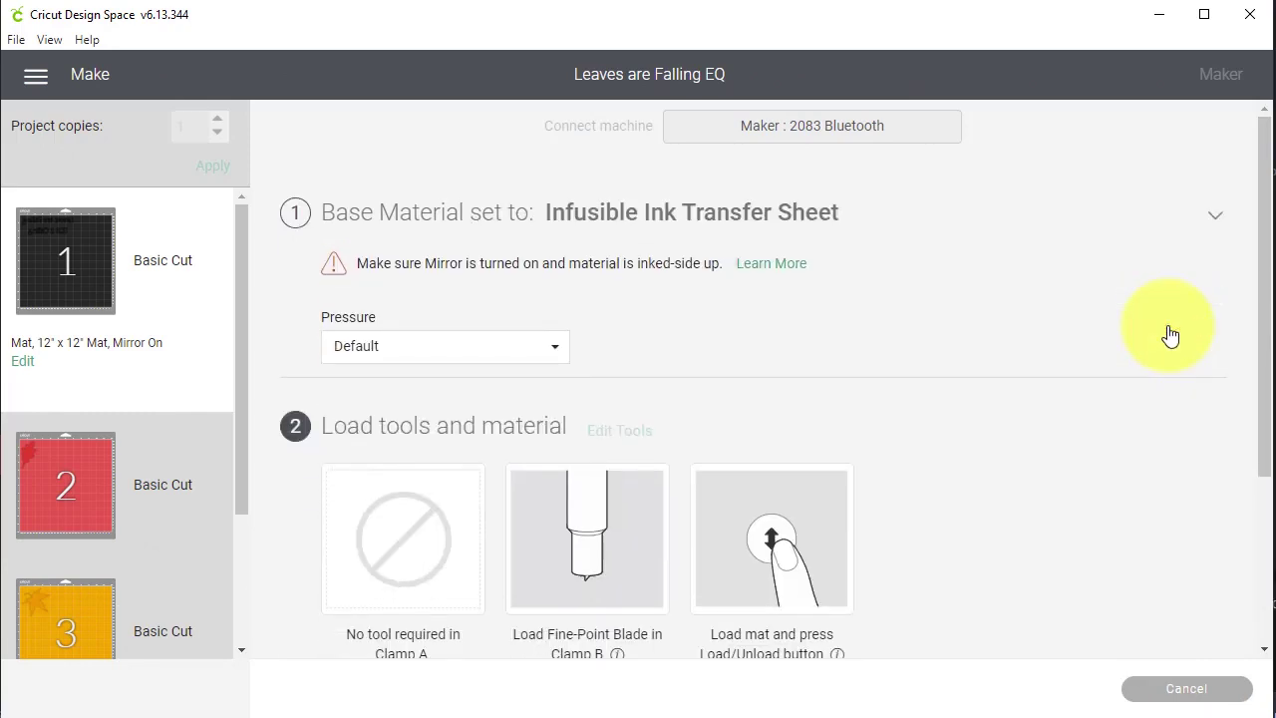